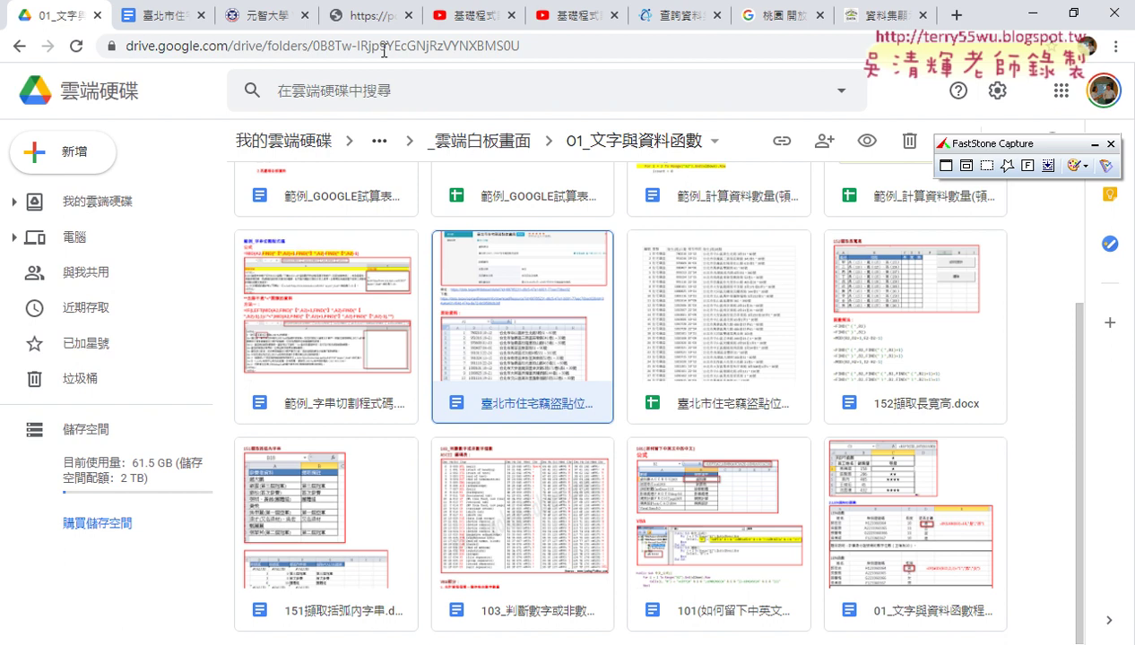
# - Switch to the 臺北市住宅竊盜點位資訊 Google Doc and scroll to its top
pyautogui.click(186, 22)
pyautogui.scroll(1, 607, 330)
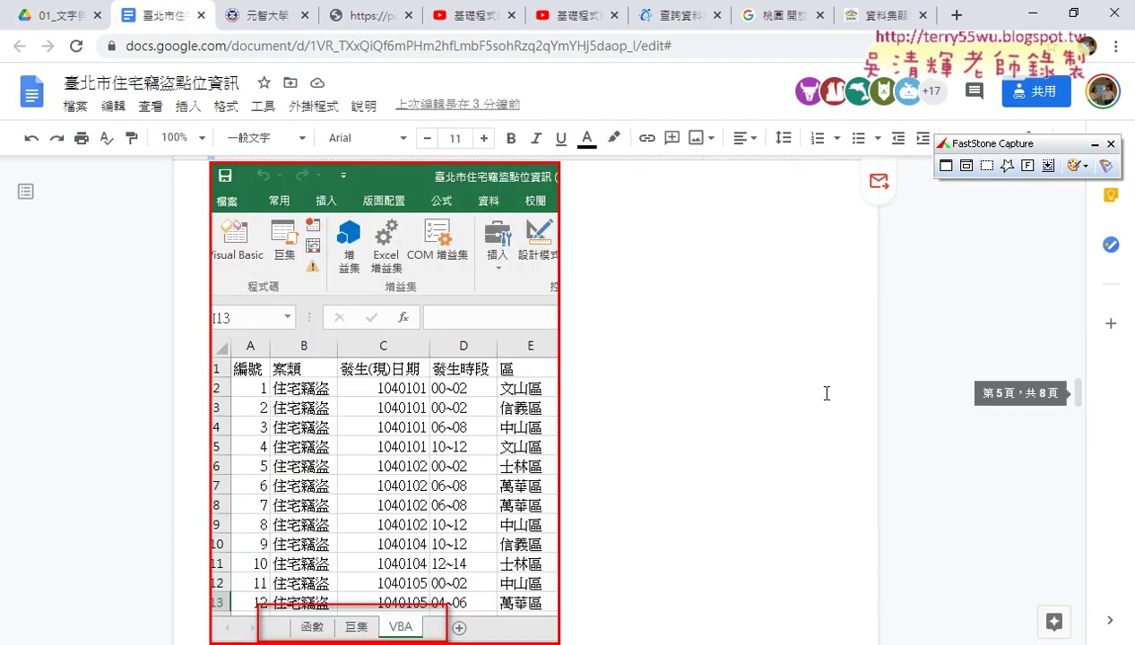
# - Scroll down to 取得路街道結果 and select the long MID/IFERROR/FIND street formula
pyautogui.scroll(-1, 529, 418)
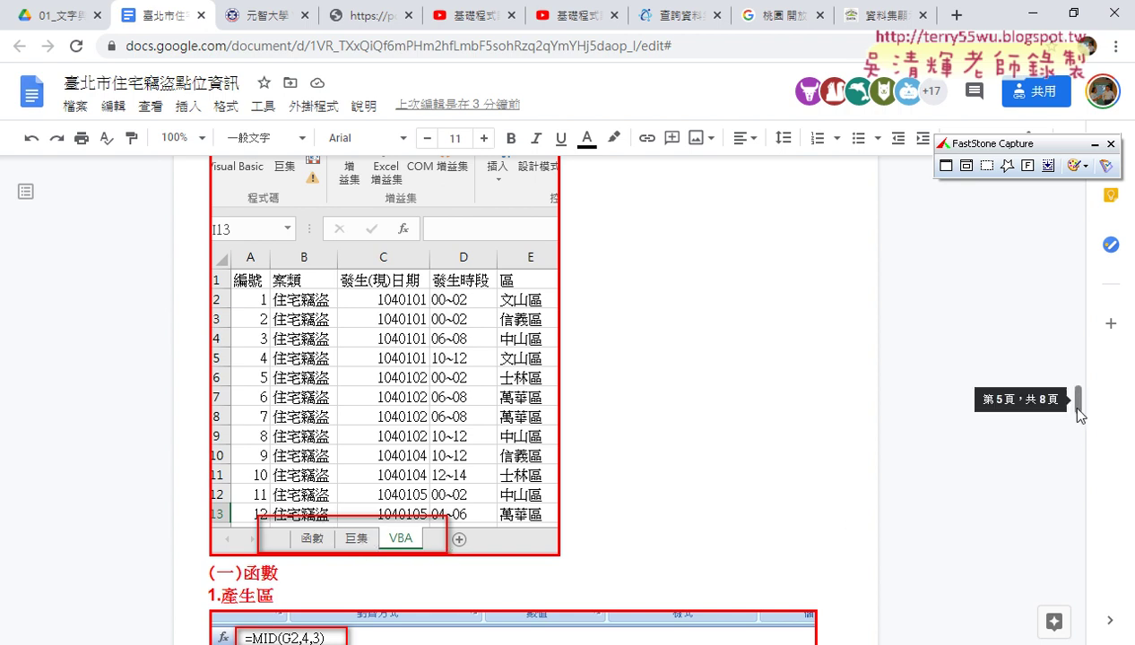
pyautogui.scroll(-3, 767, 399)
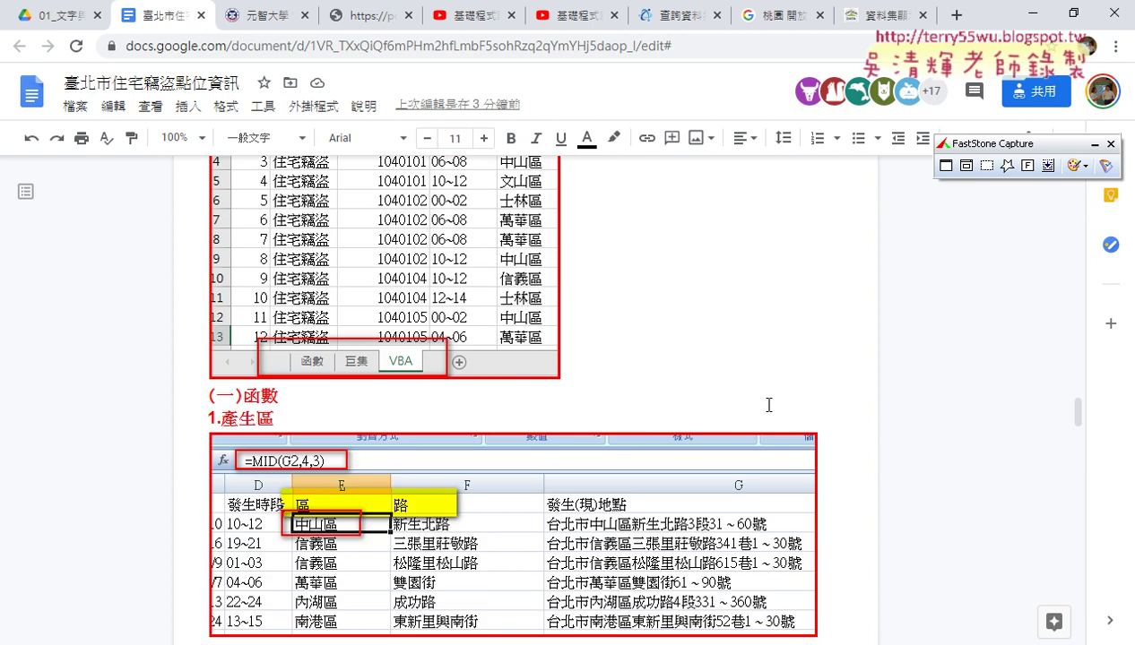
pyautogui.scroll(-3, 341, 300)
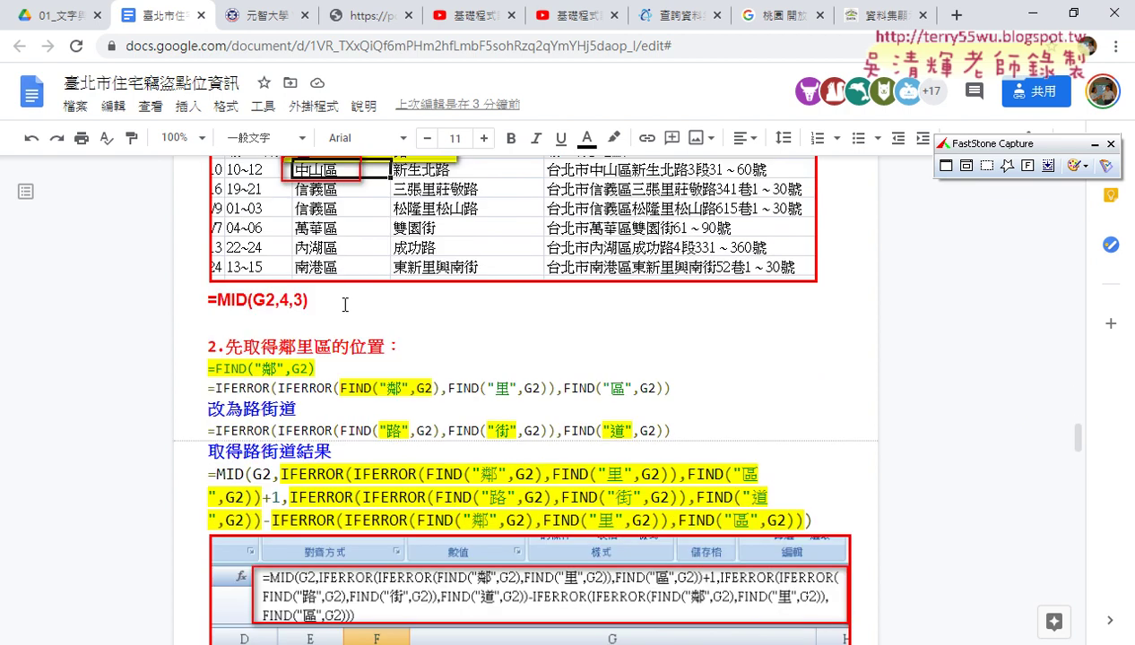
pyautogui.scroll(-1, 344, 305)
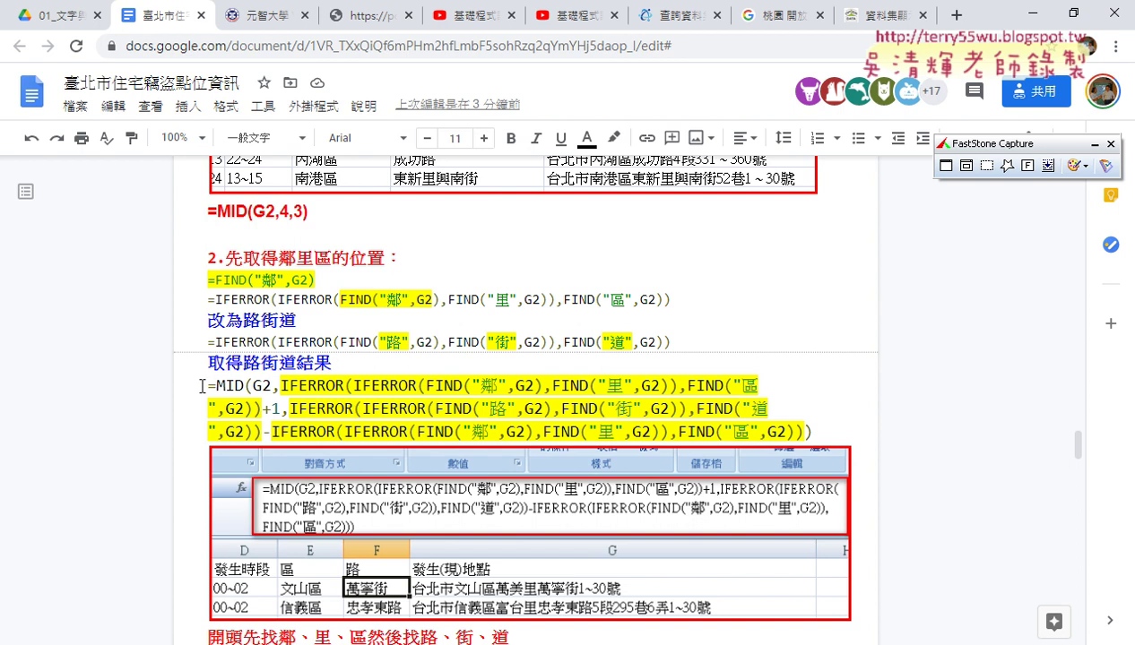
pyautogui.moveTo(207, 385); pyautogui.dragTo(834, 440)
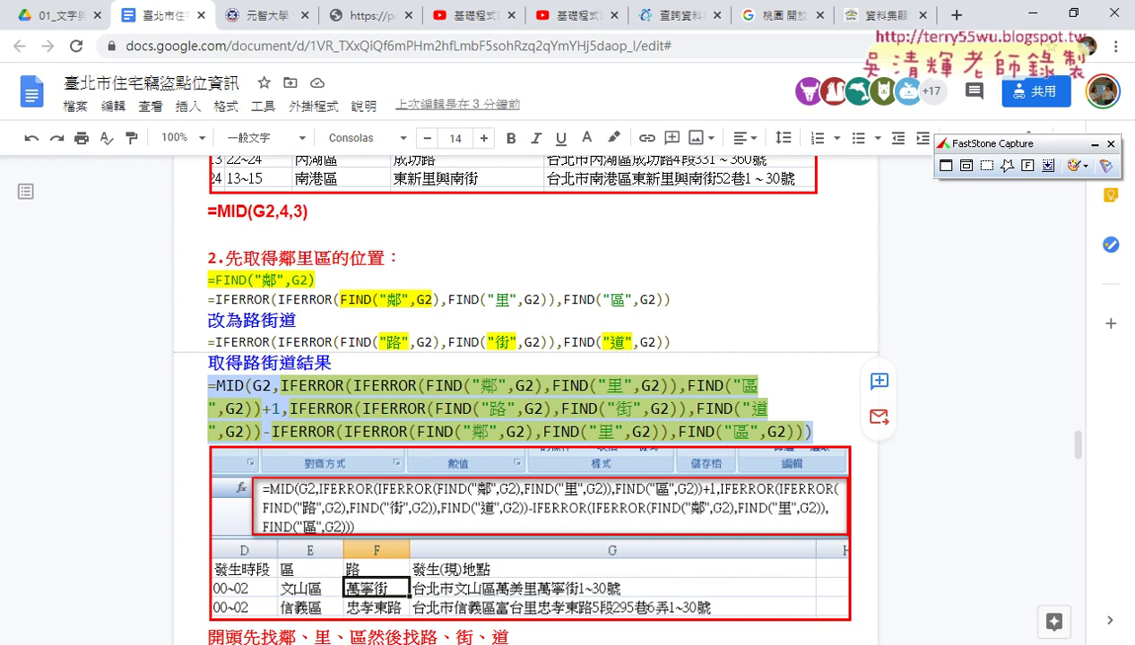
# - On the 函數 sheet, clear column F, paste the street formula into F2 and fill it down
pyautogui.click(276, 596)
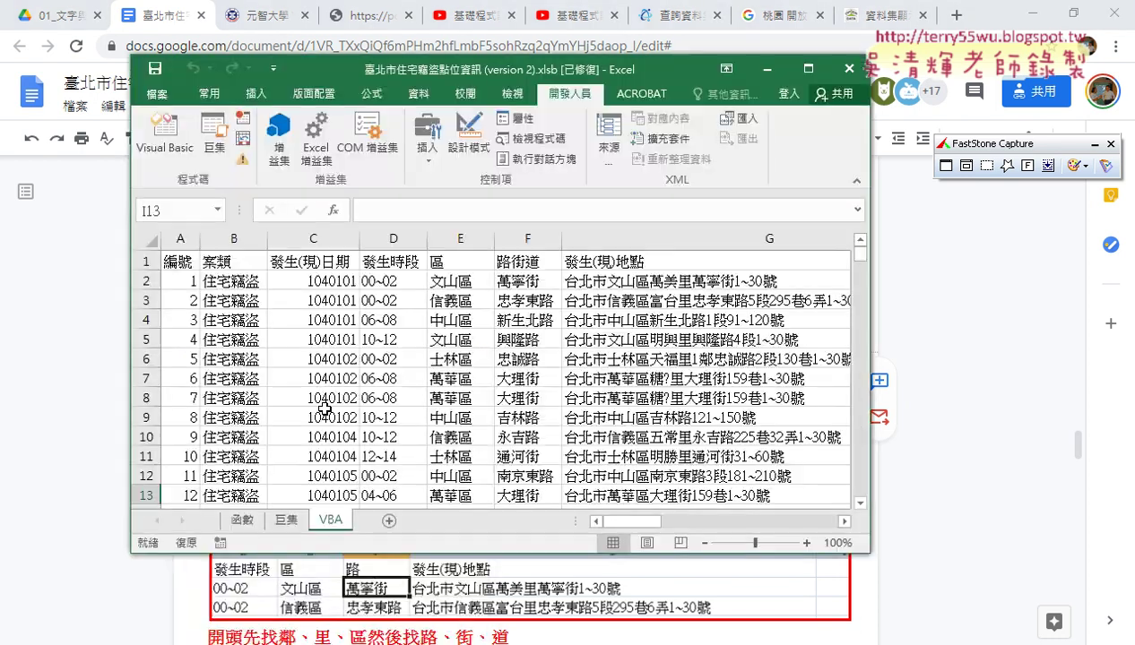
pyautogui.click(240, 520)
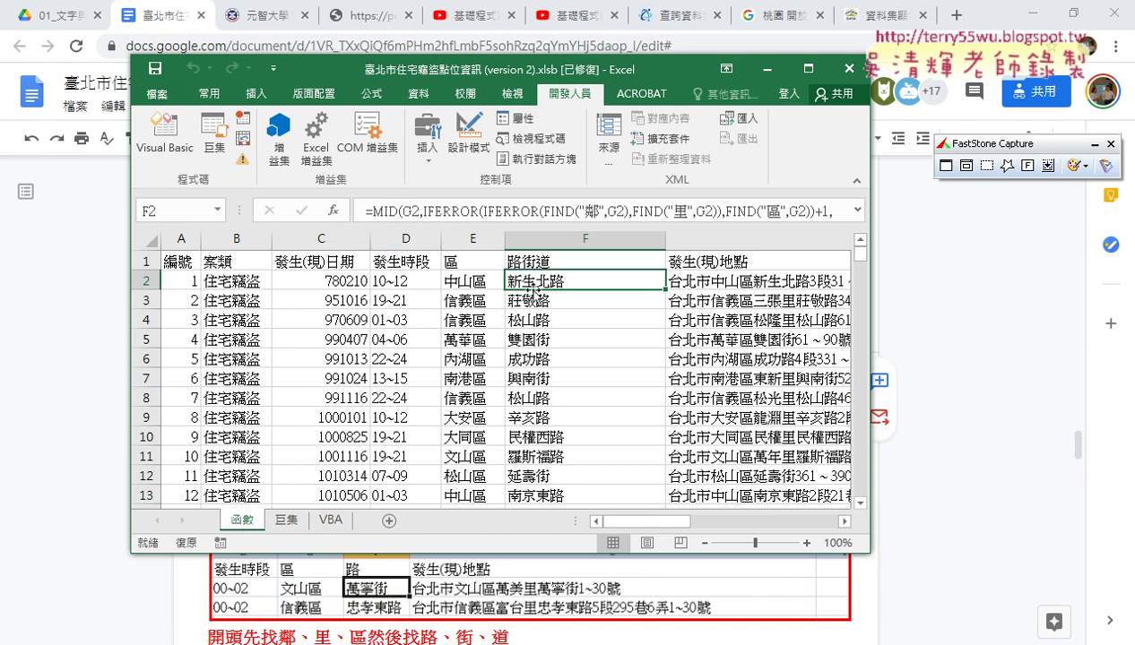
pyautogui.hotkey('ctrl', 'shift', 'Down')
pyautogui.press('Delete')
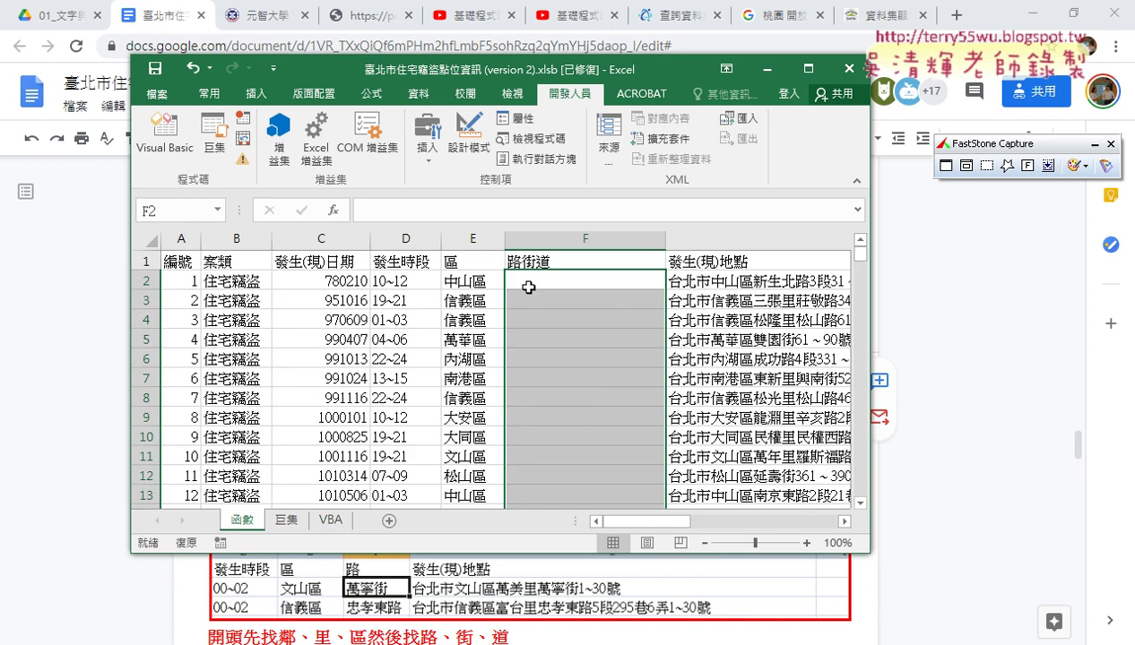
pyautogui.click(528, 287)
pyautogui.click(403, 209)
pyautogui.hotkey('ctrl', 'v')
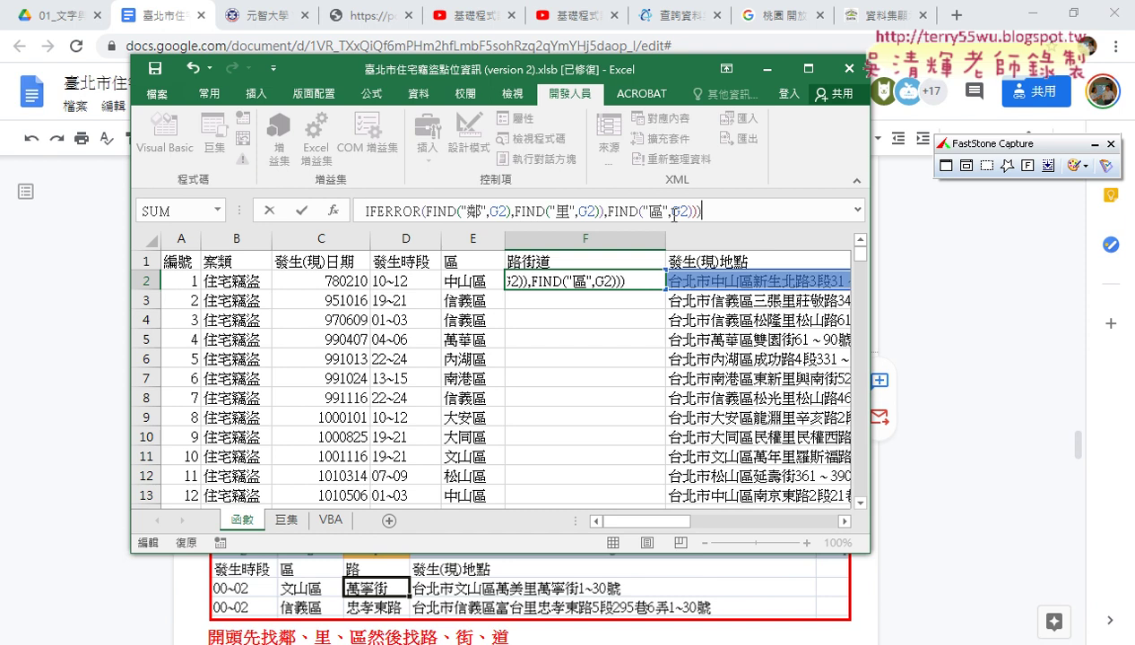
pyautogui.click(855, 209)
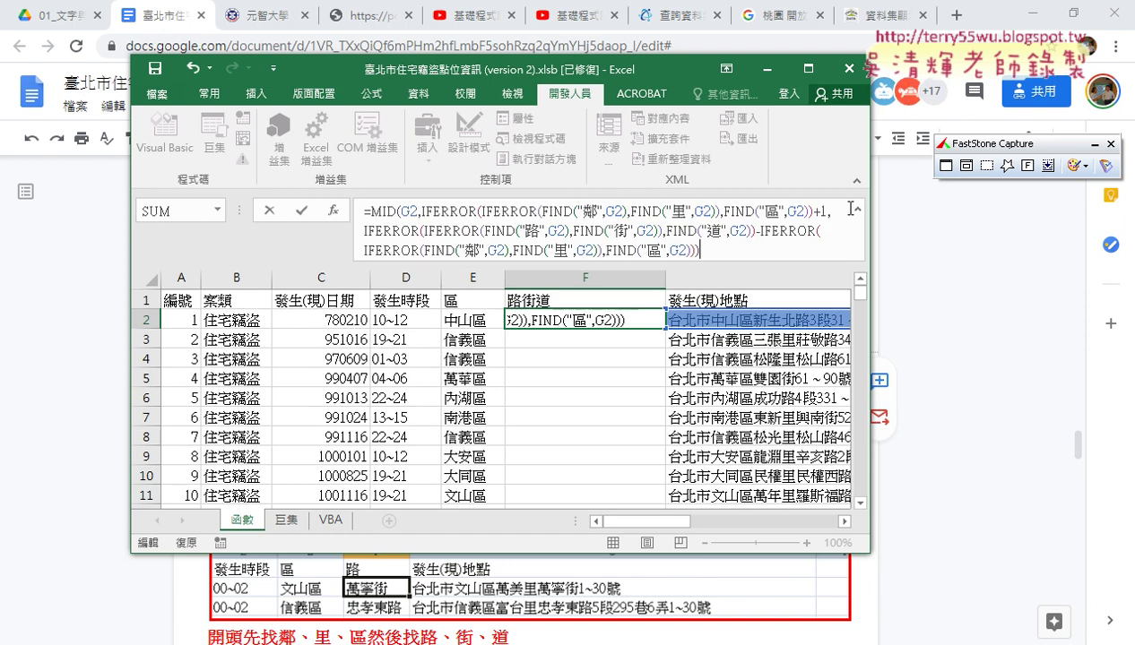
pyautogui.click(305, 211)
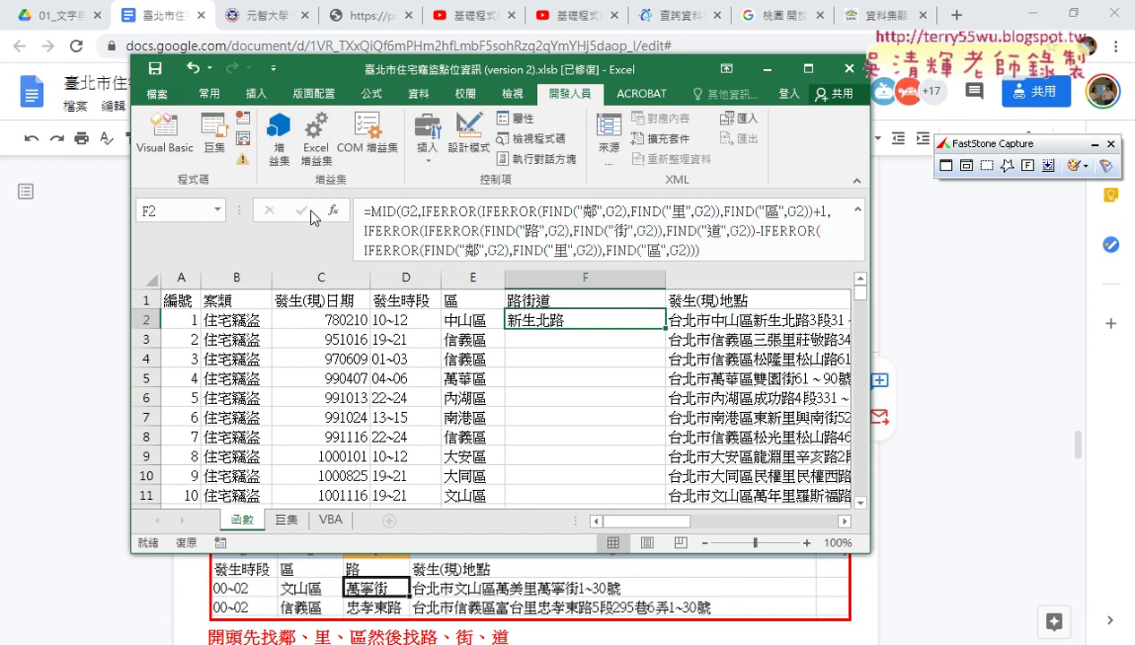
pyautogui.doubleClick(666, 330)
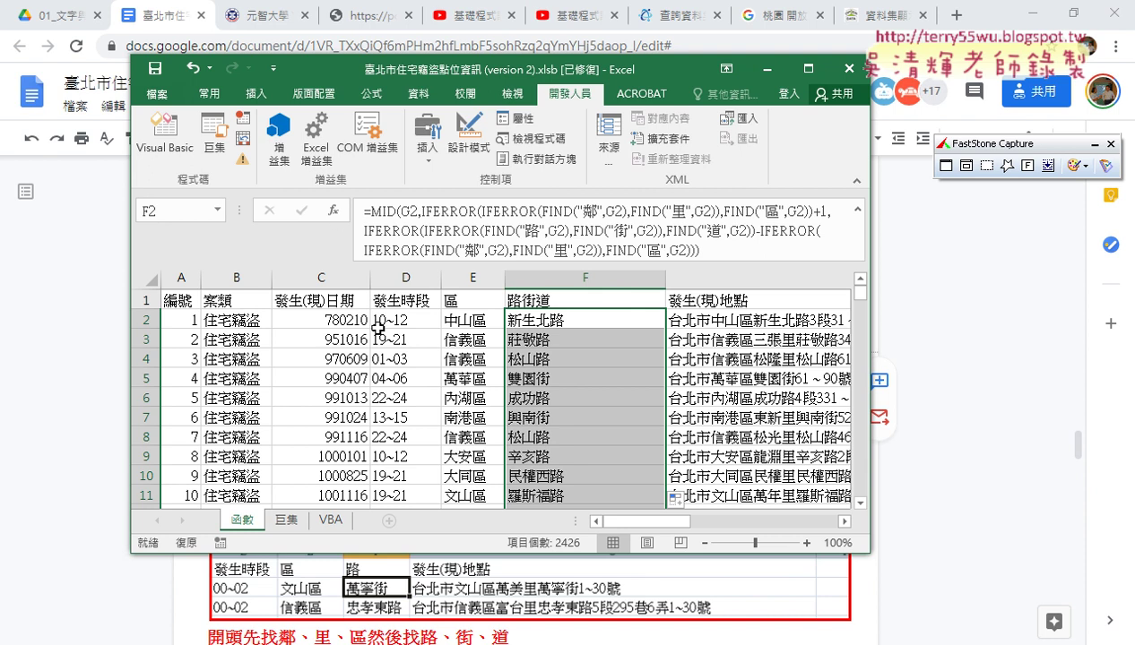
# - On the 巨集 sheet, run 產生區路, then 清除巨集 to empty columns E and F
pyautogui.click(466, 323)
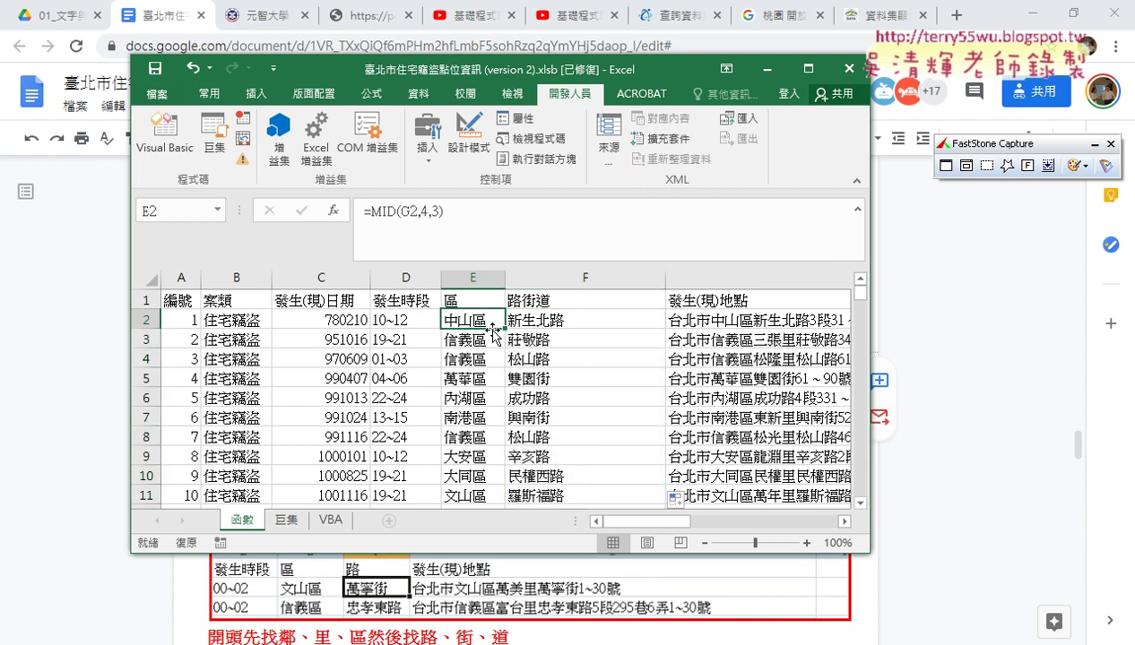
pyautogui.click(289, 520)
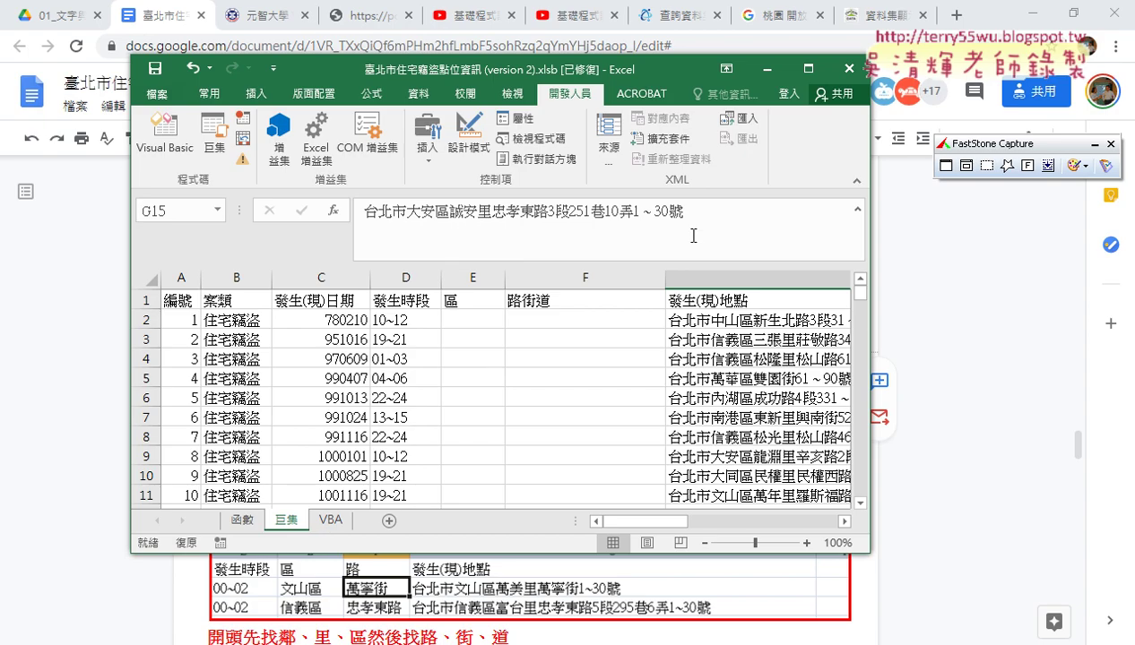
pyautogui.click(810, 70)
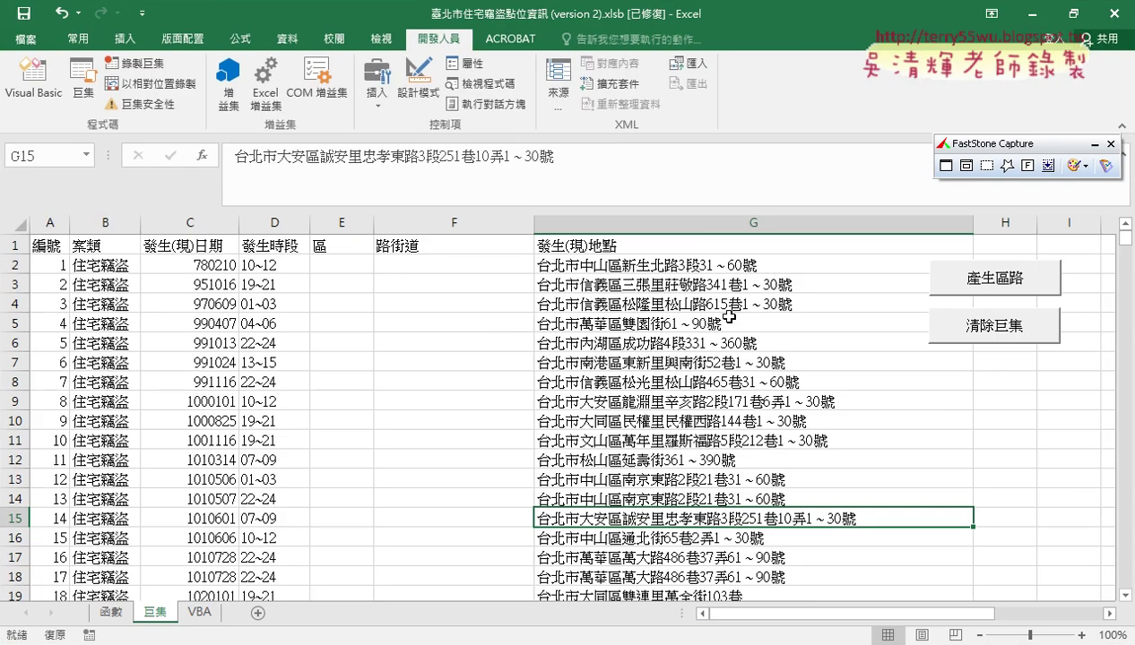
pyautogui.click(959, 285)
pyautogui.click(959, 319)
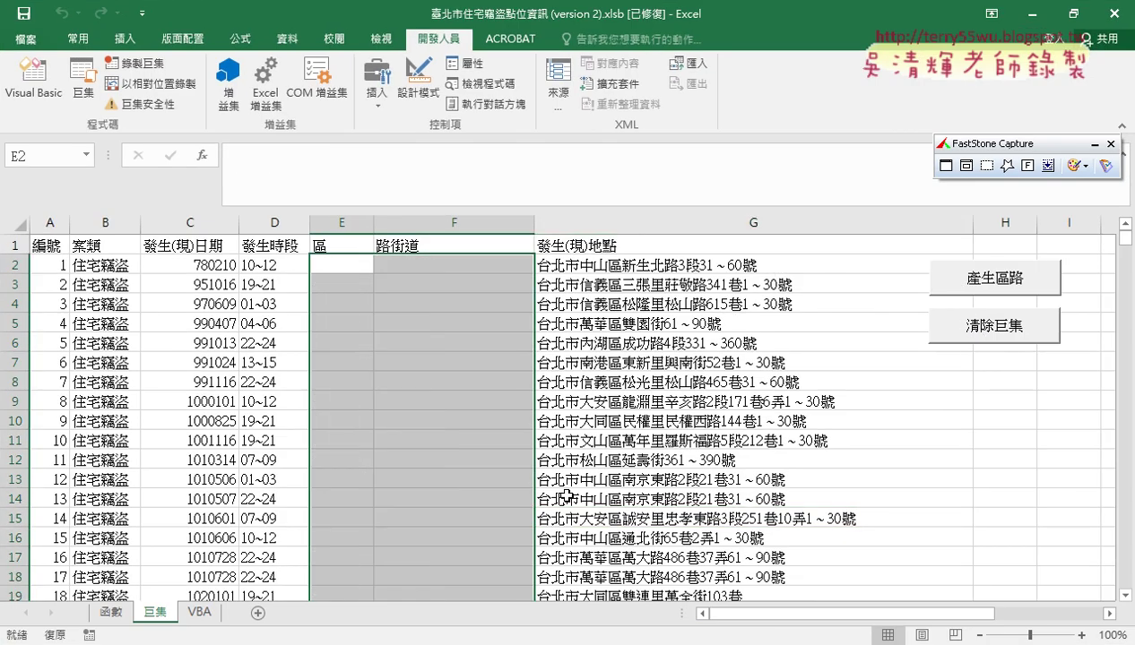
pyautogui.hotkey('alt', 'Tab')
pyautogui.scroll(-5, 363, 457)
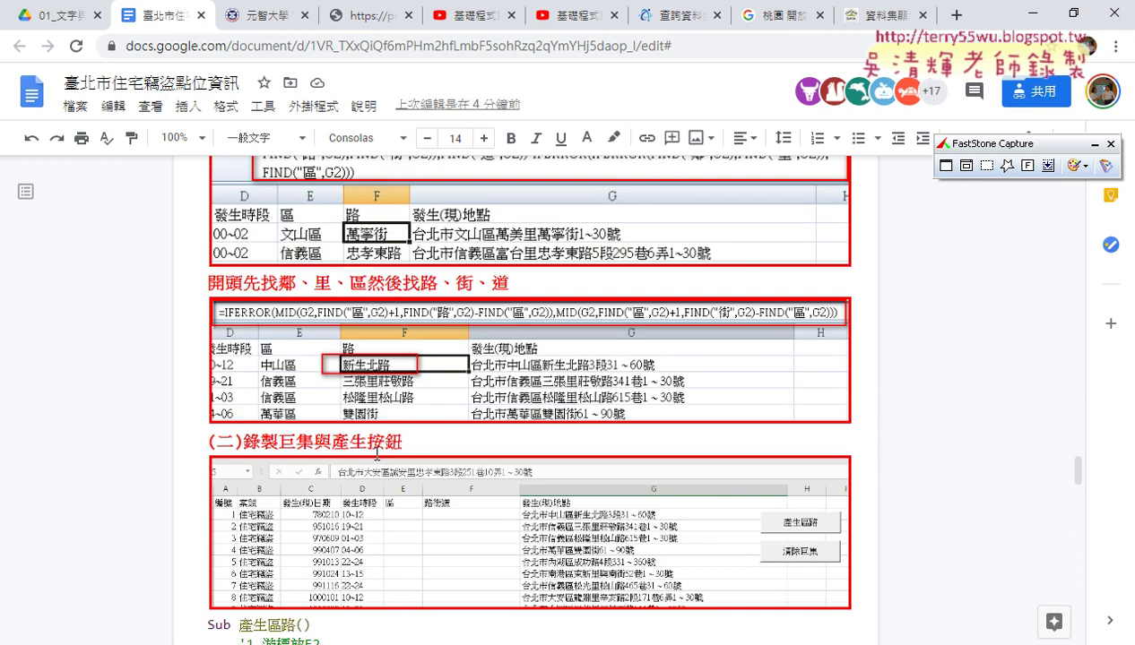
pyautogui.scroll(-4, 377, 449)
pyautogui.scroll(1, 376, 449)
pyautogui.moveTo(213, 353); pyautogui.dragTo(380, 353)
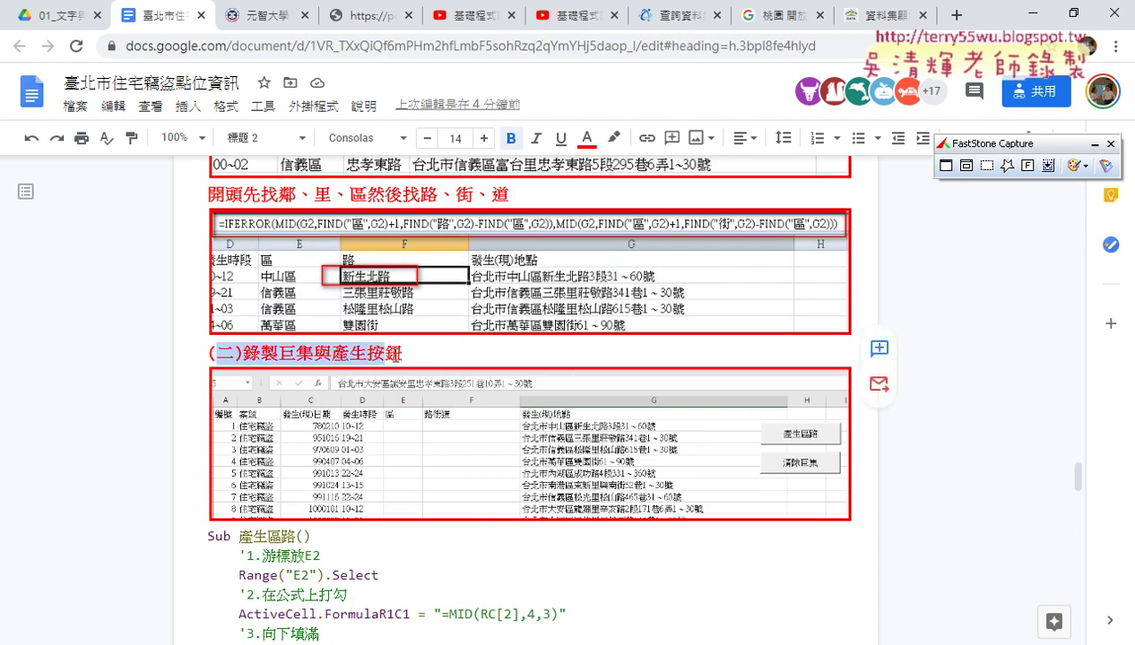
pyautogui.scroll(-1, 650, 349)
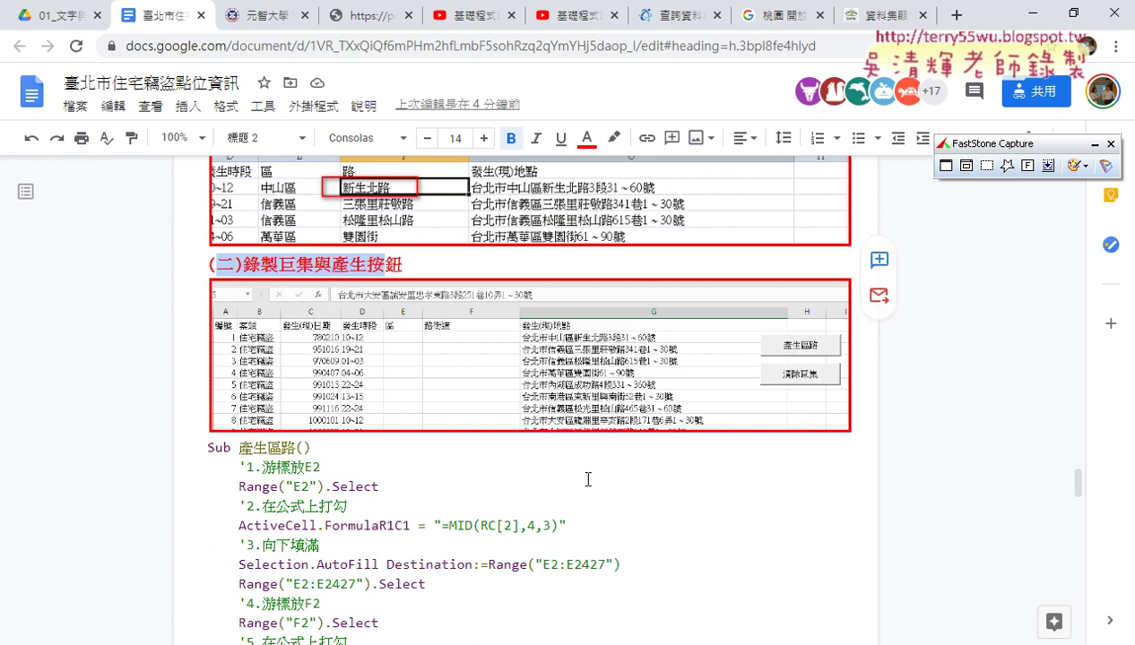
pyautogui.scroll(-2, 587, 479)
pyautogui.moveTo(237, 289); pyautogui.dragTo(323, 289)
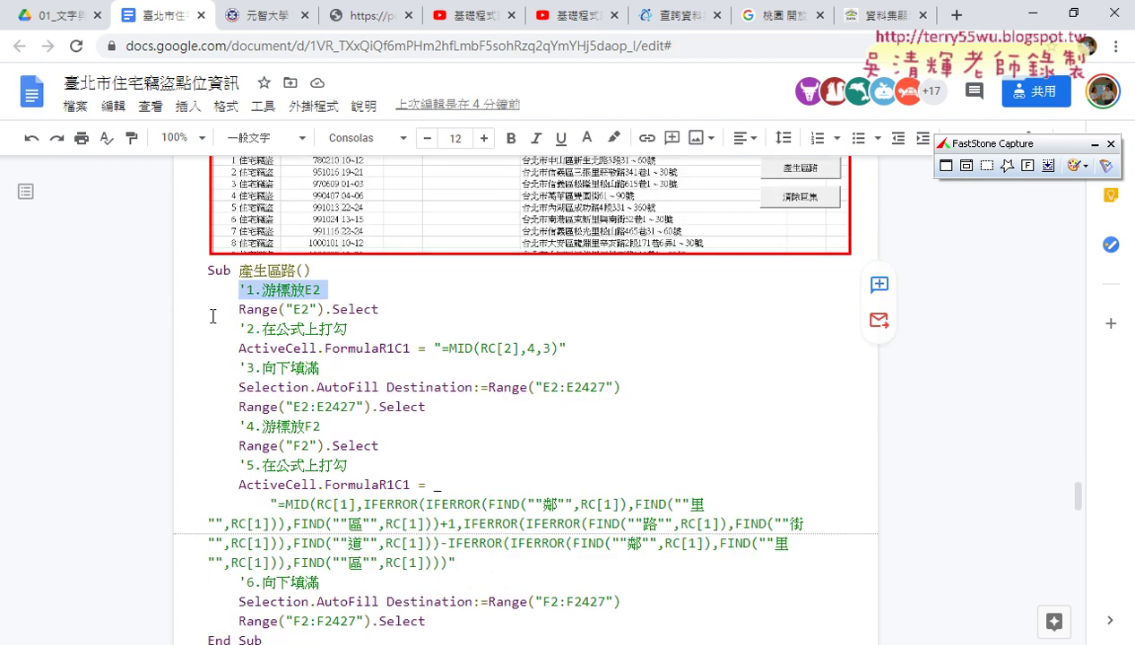
pyautogui.moveTo(208, 321); pyautogui.dragTo(359, 355)
pyautogui.click(232, 367)
pyautogui.scroll(-2, 305, 378)
pyautogui.scroll(-1, 350, 376)
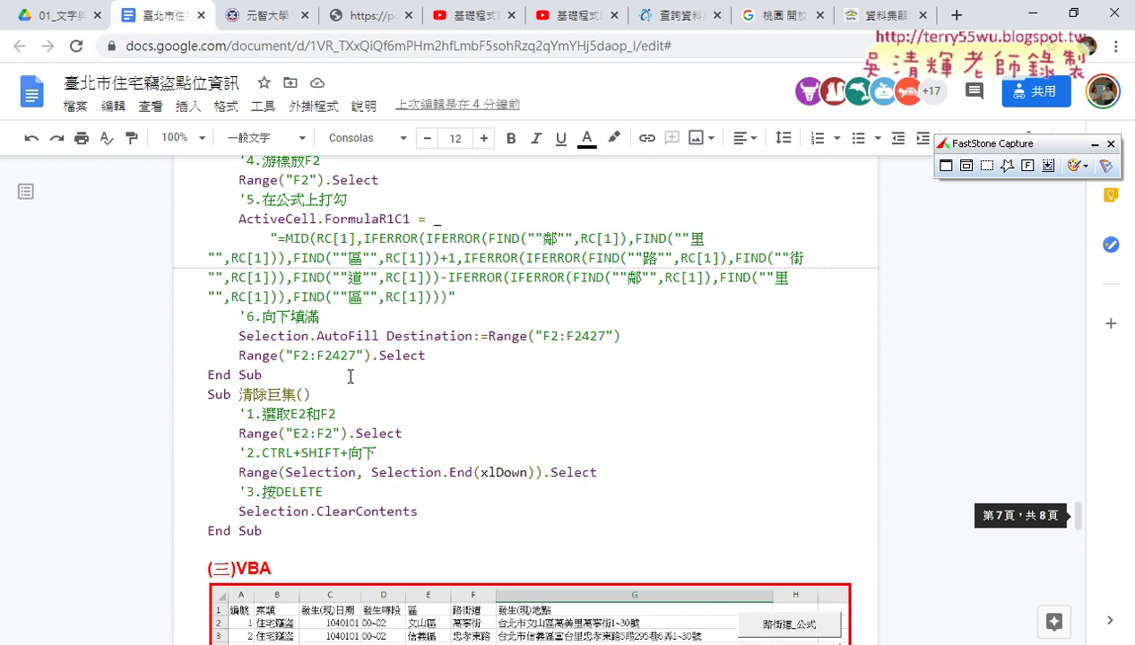
pyautogui.moveTo(338, 413); pyautogui.dragTo(191, 415)
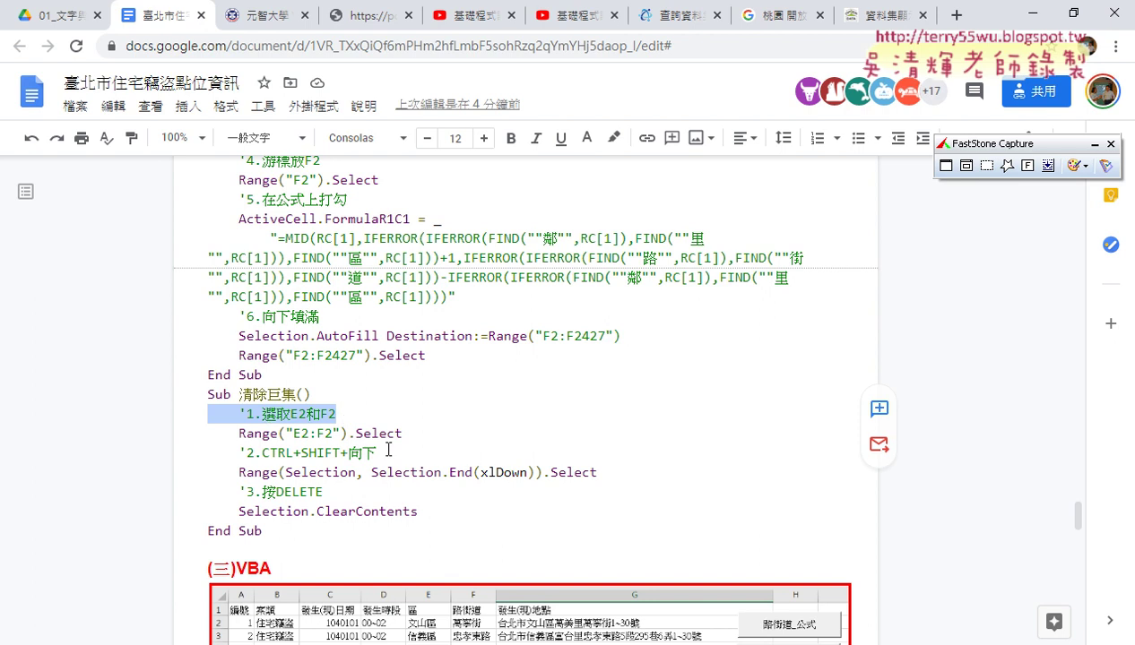
pyautogui.moveTo(269, 454); pyautogui.dragTo(385, 458)
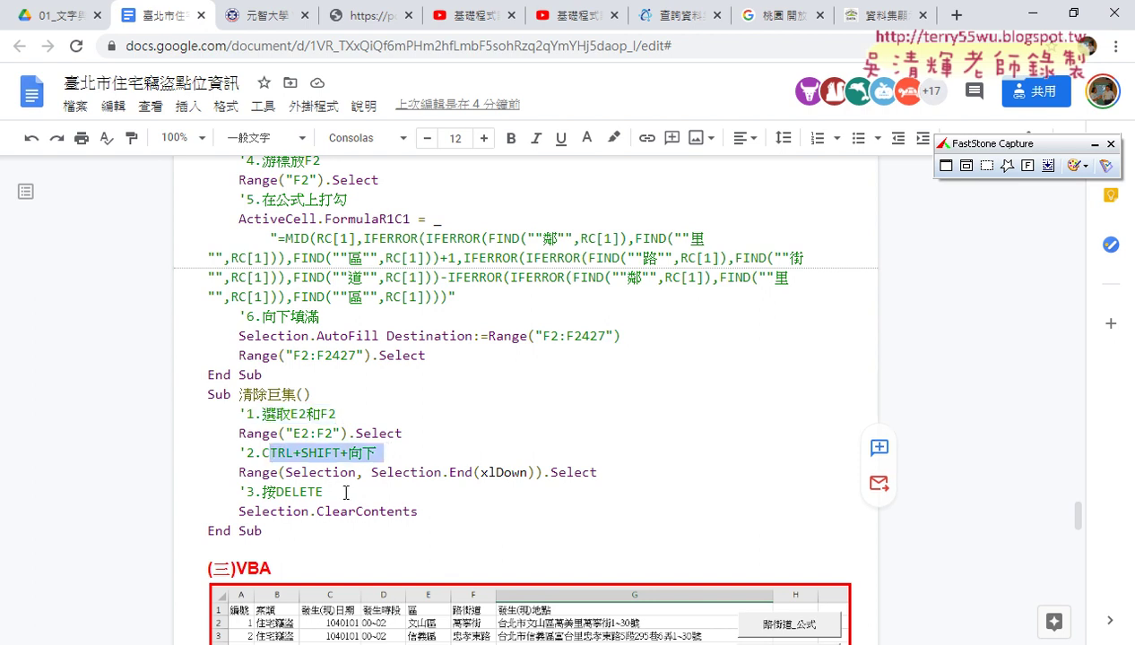
pyautogui.scroll(3, 345, 492)
pyautogui.moveTo(238, 270); pyautogui.dragTo(268, 272)
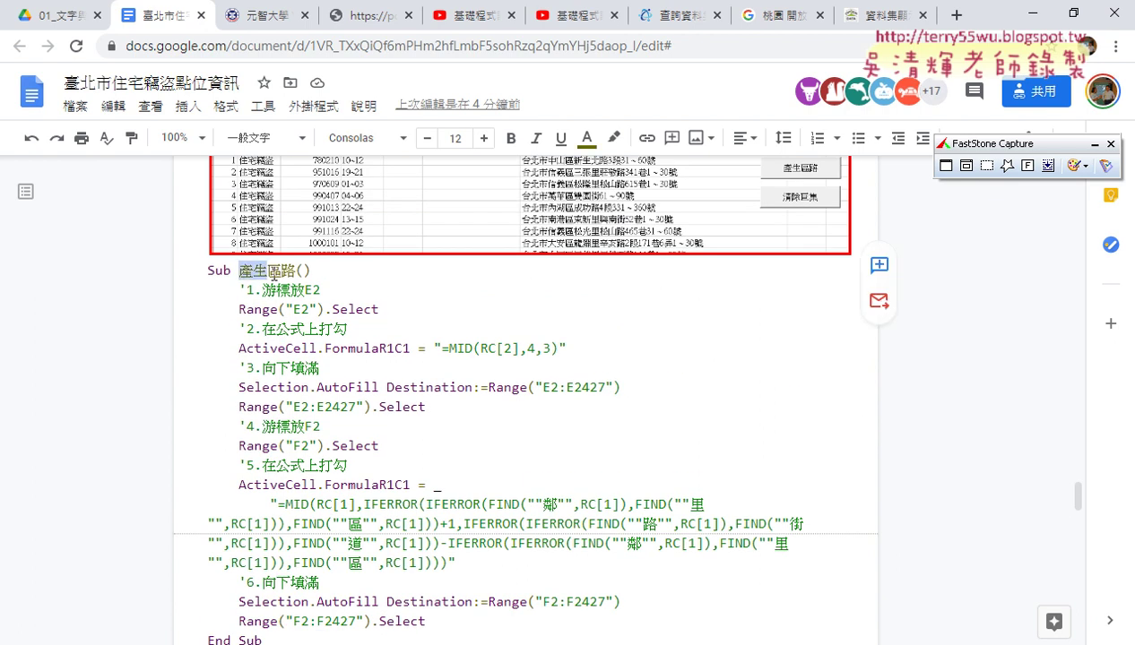
pyautogui.click(277, 289)
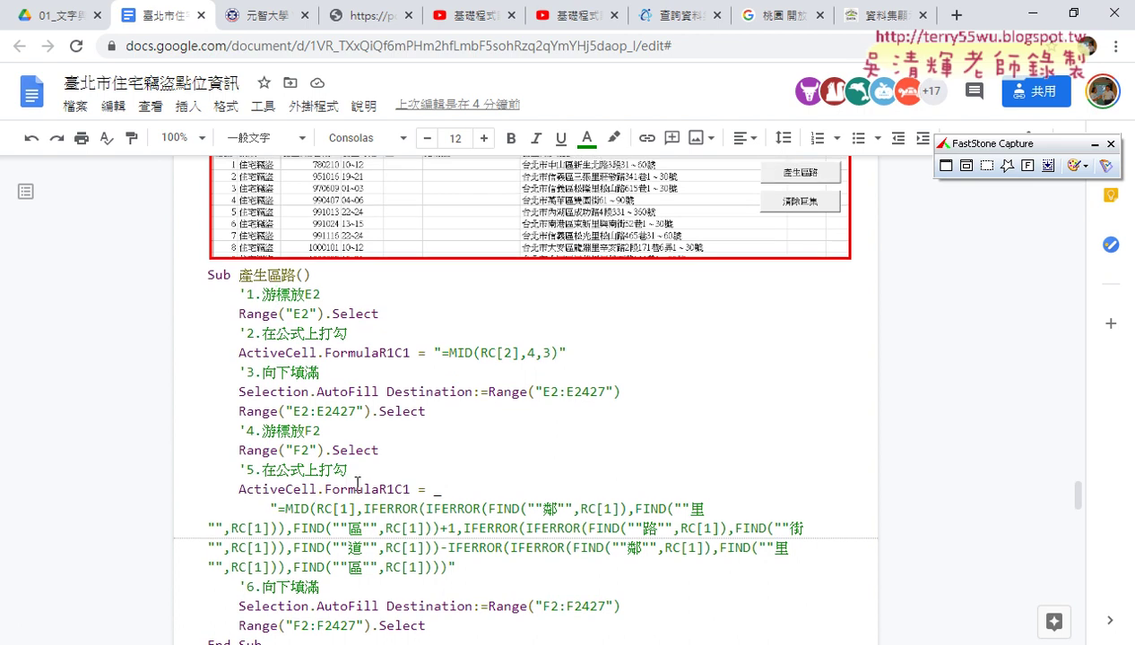
pyautogui.scroll(1, 412, 468)
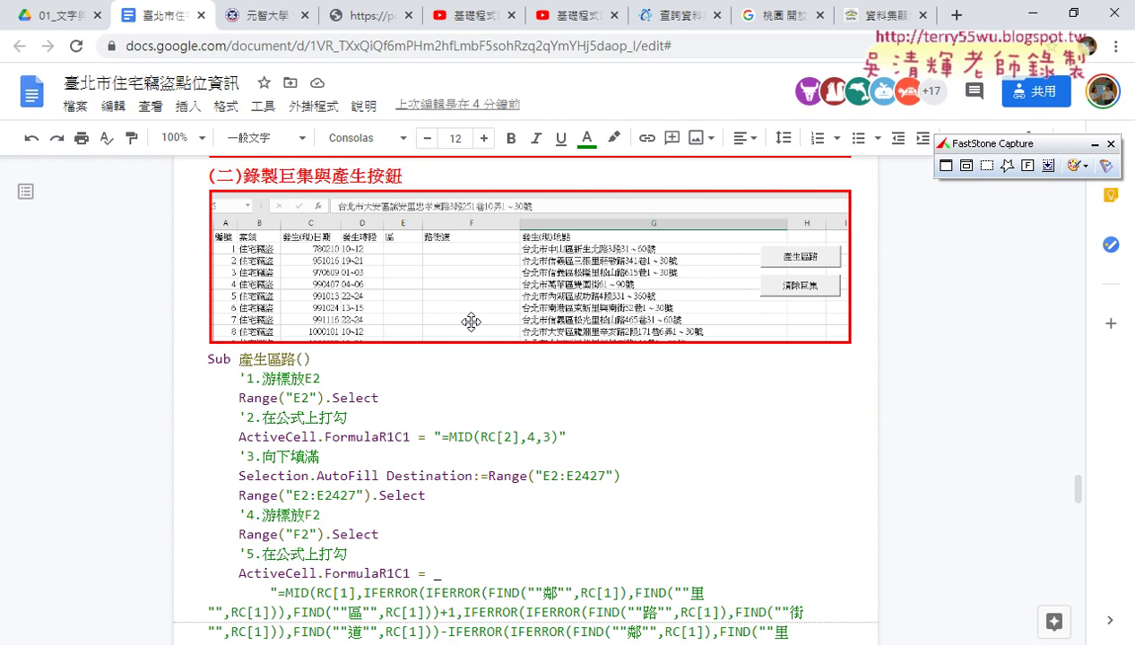
pyautogui.scroll(-3, 472, 323)
pyautogui.scroll(-2, 471, 349)
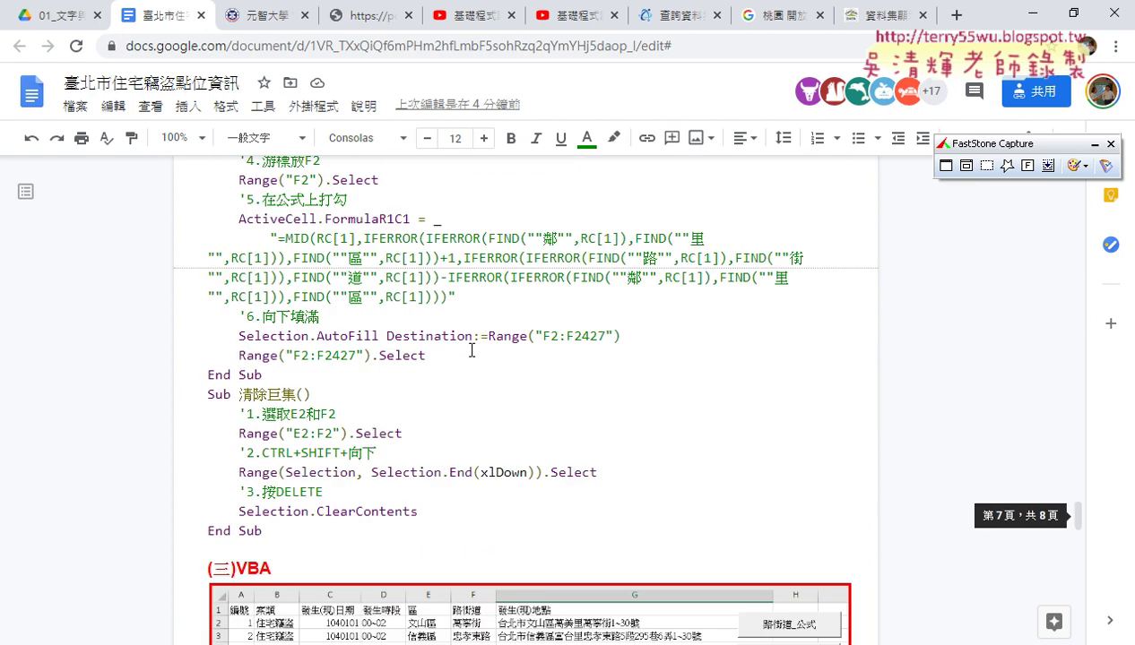
pyautogui.scroll(-2, 472, 351)
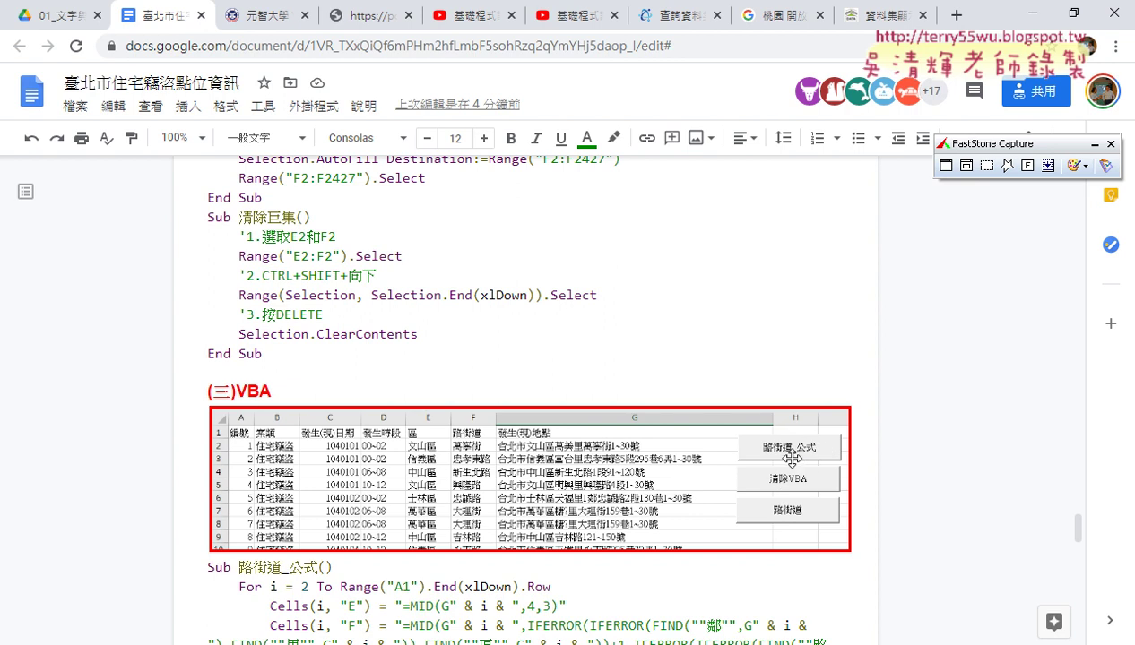
# - Select the 路街道_公式 macro code, then the 清除VBA macro code, in the notes
pyautogui.scroll(-2, 798, 462)
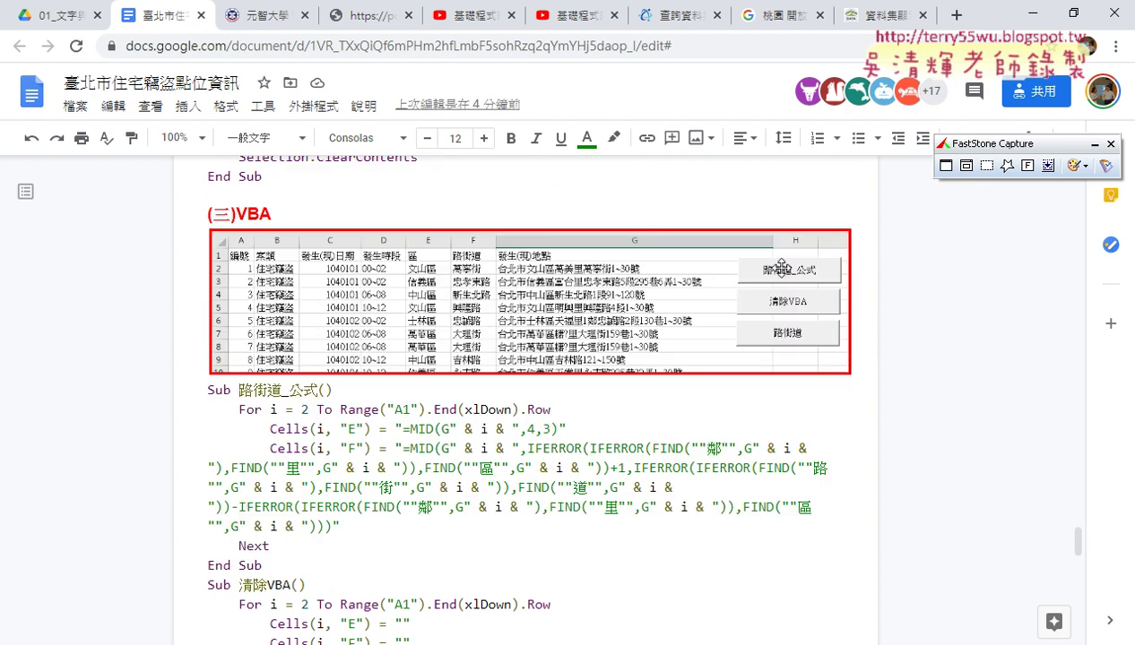
pyautogui.moveTo(209, 389); pyautogui.dragTo(421, 561)
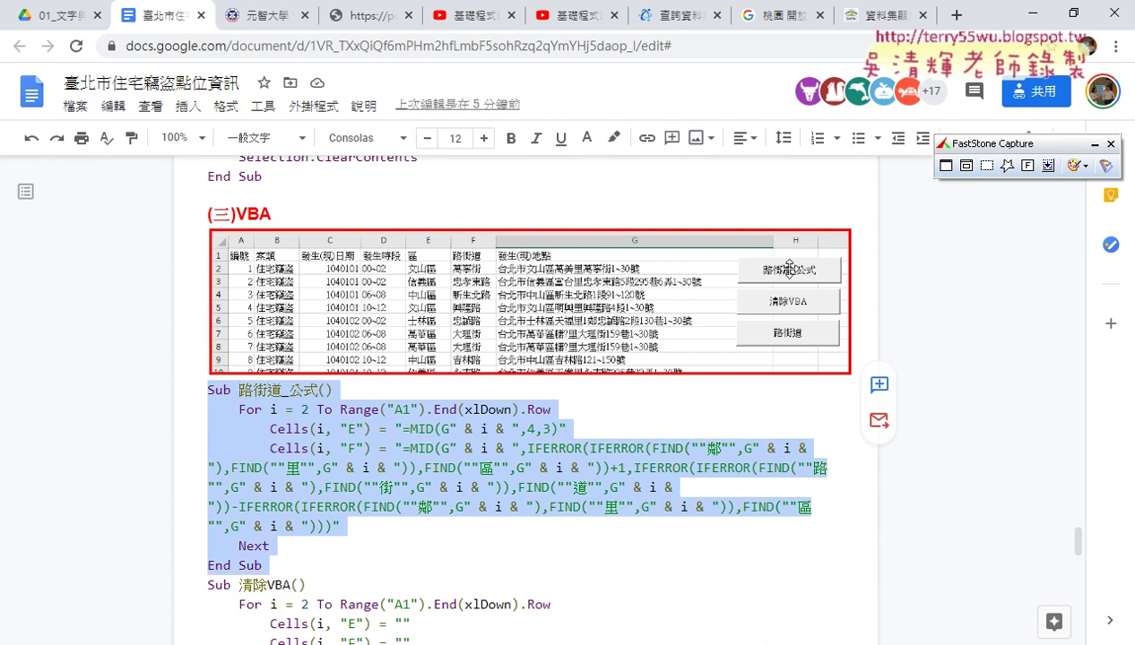
pyautogui.scroll(-1, 578, 394)
pyautogui.moveTo(208, 496); pyautogui.dragTo(281, 591)
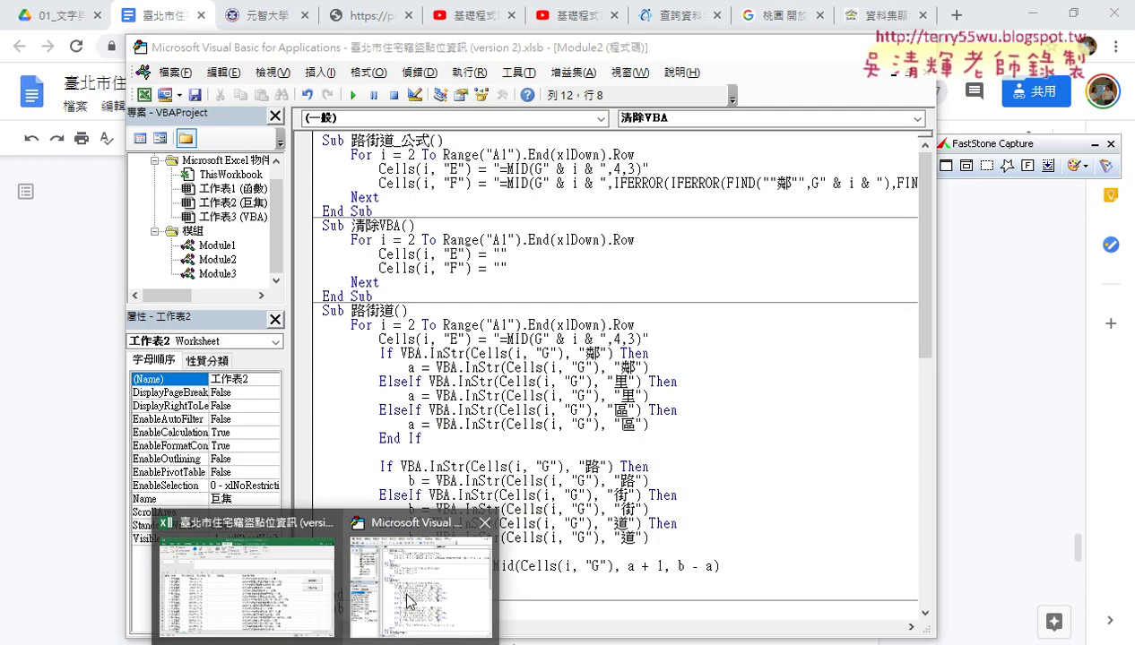
pyautogui.click(341, 559)
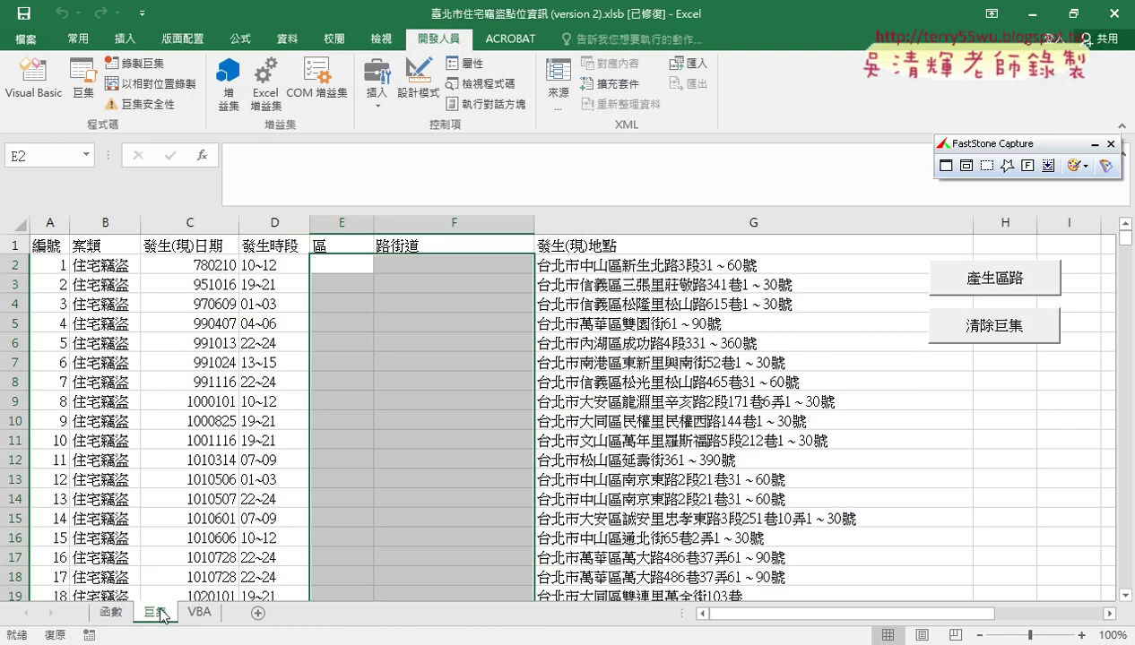
# - On the VBA sheet, test the 清除VBA and 路街道_公式 buttons alternately
pyautogui.click(199, 613)
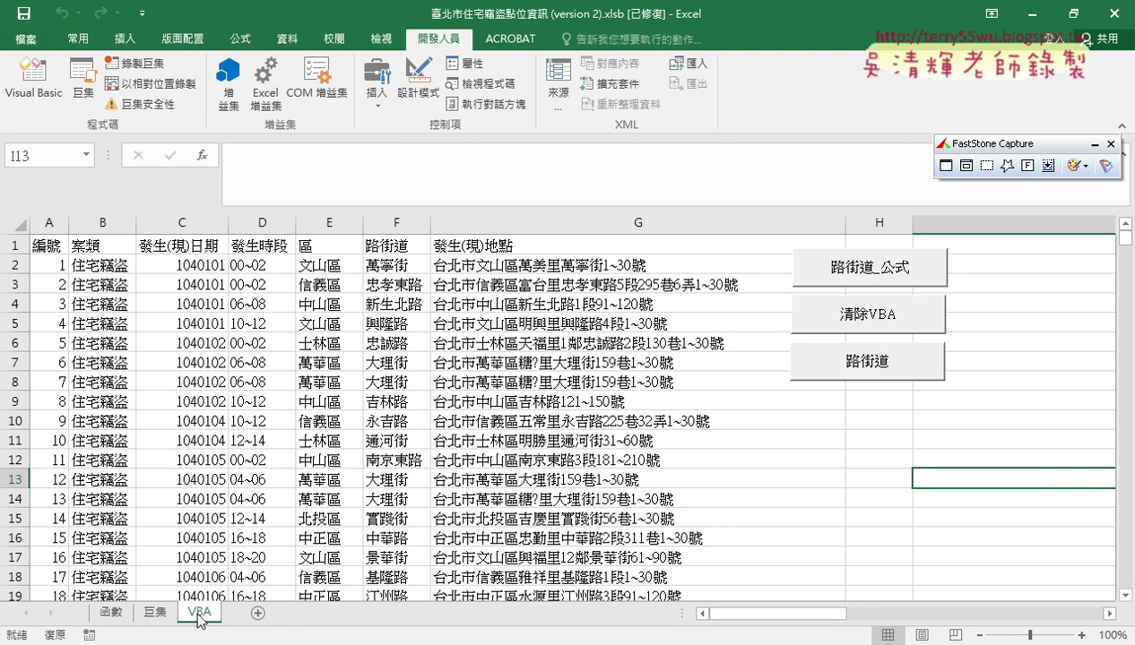
pyautogui.click(1093, 143)
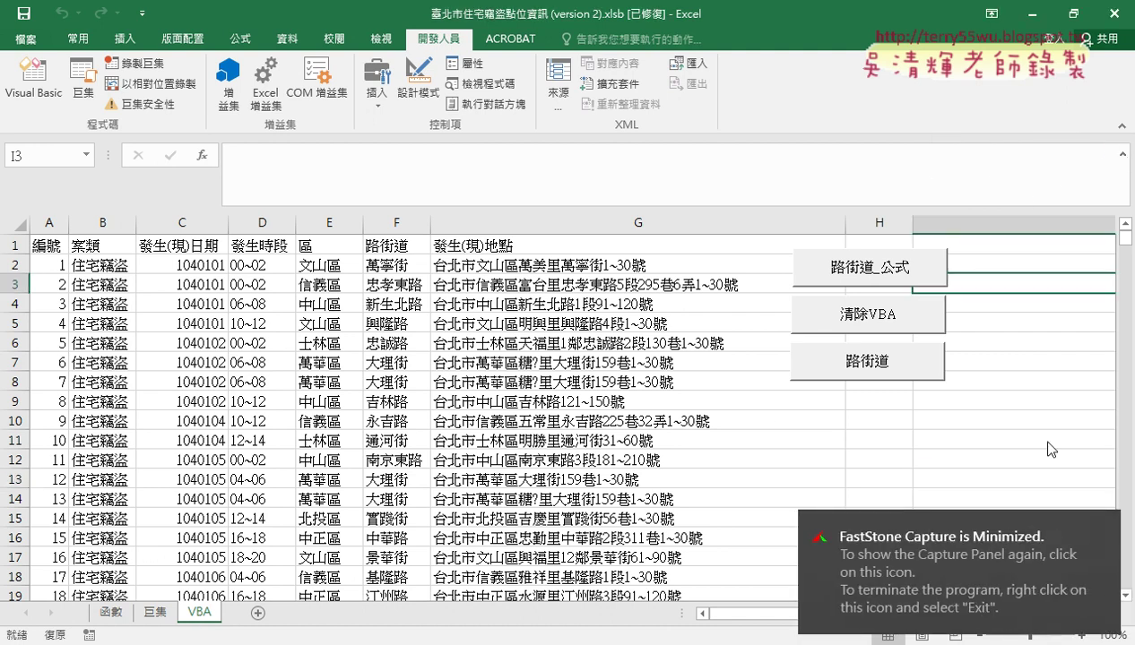
pyautogui.click(1091, 530)
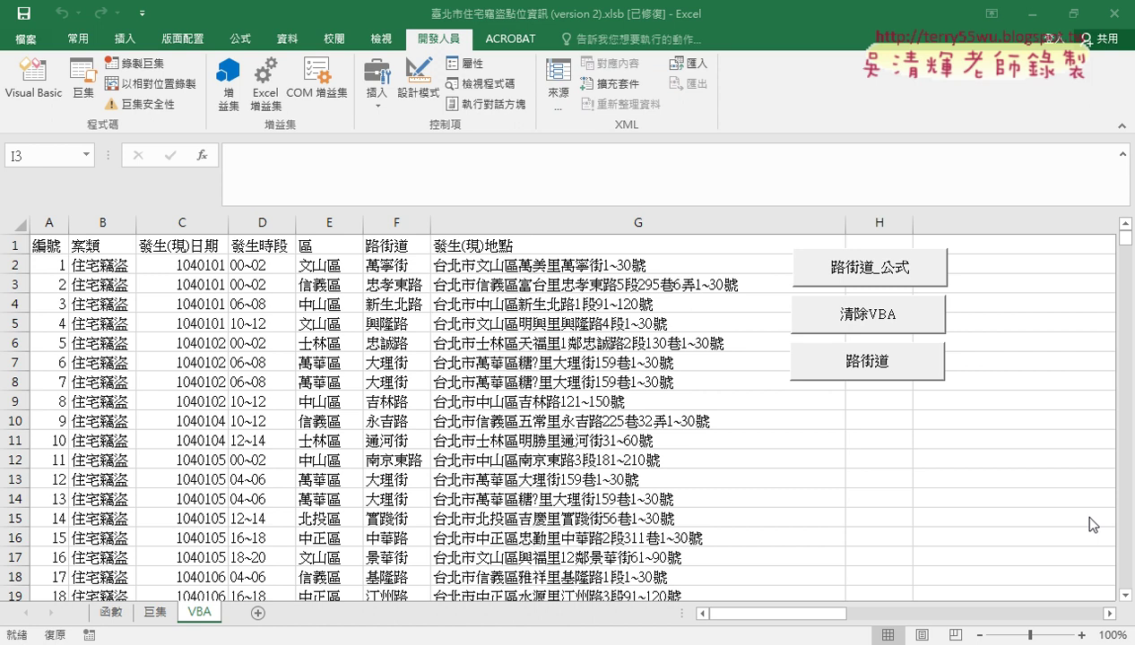
pyautogui.click(860, 321)
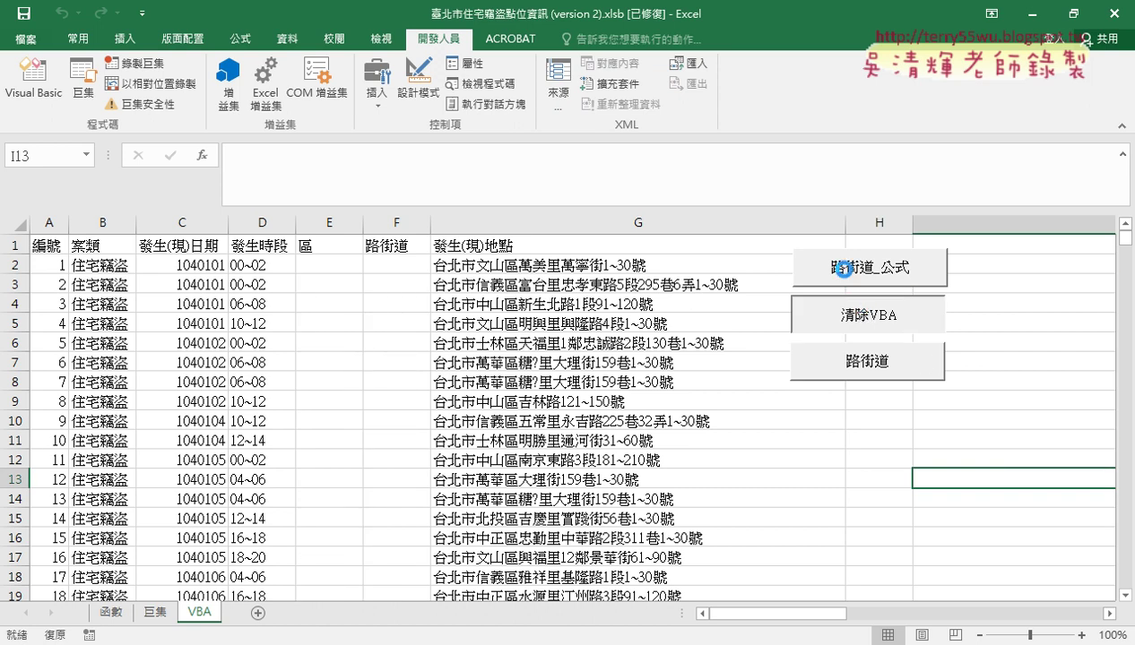
pyautogui.click(844, 269)
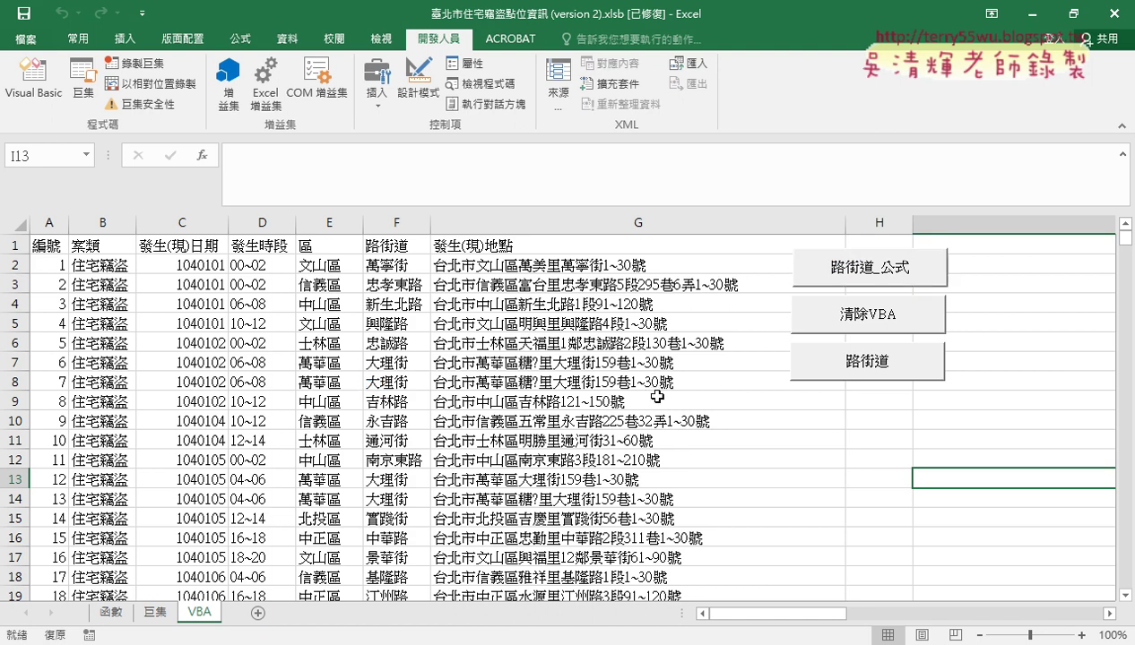
pyautogui.click(841, 314)
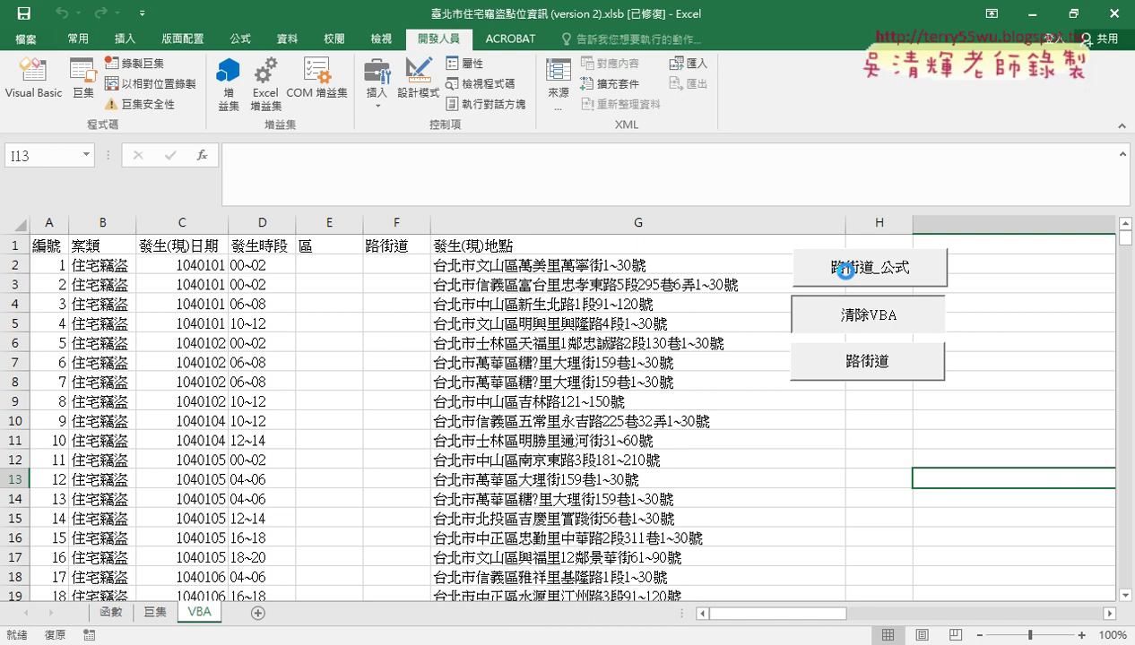
pyautogui.click(843, 269)
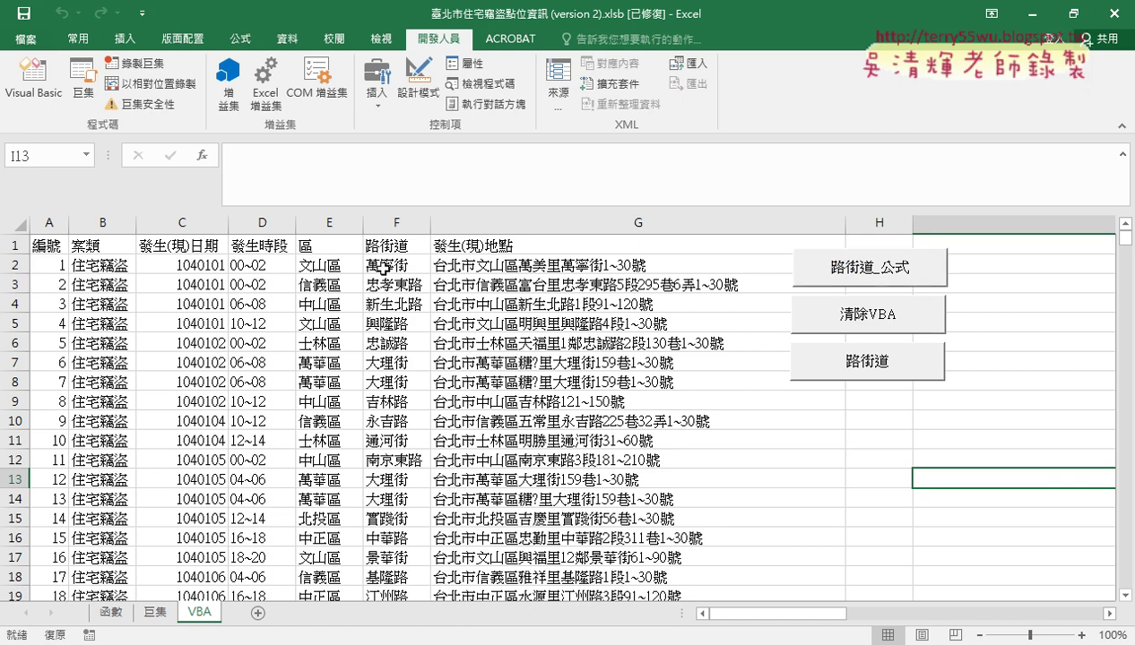
# - Inspect the row-2 formulas written by 路街道_公式, then clear both columns again
pyautogui.moveTo(329, 223); pyautogui.dragTo(375, 226)
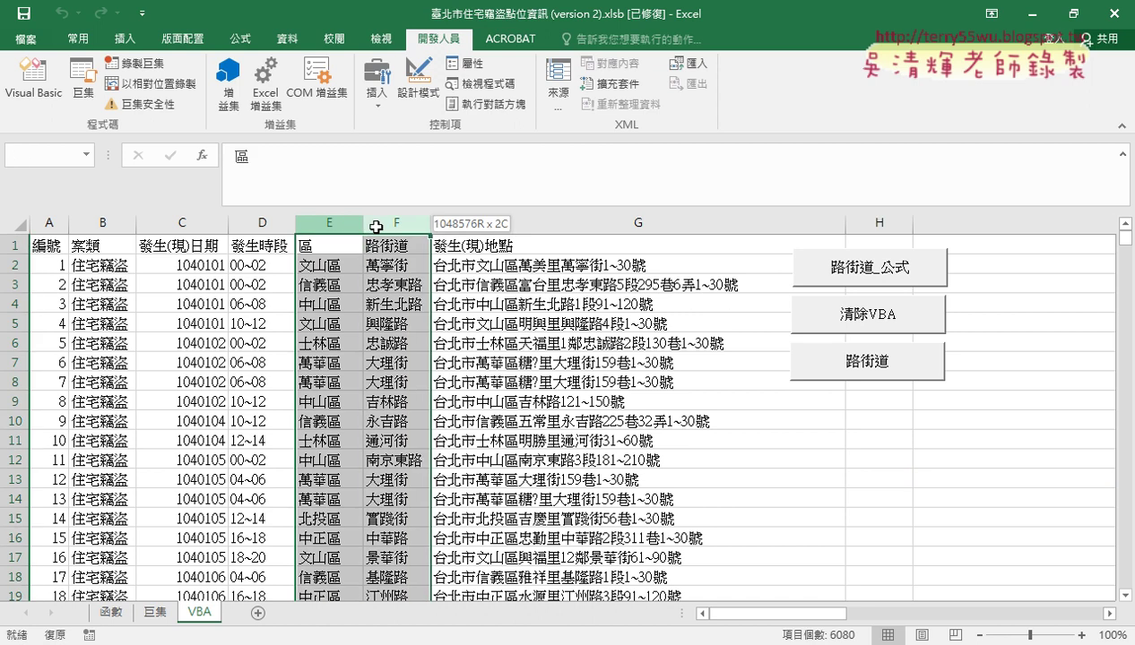
pyautogui.moveTo(324, 266); pyautogui.dragTo(394, 266)
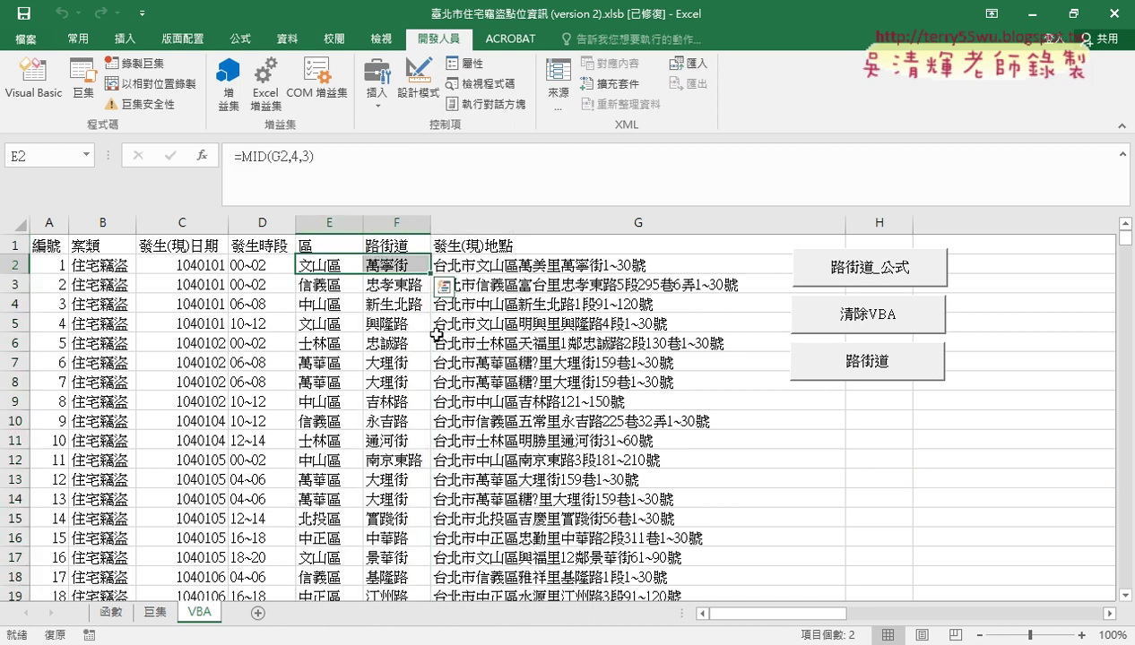
pyautogui.click(806, 328)
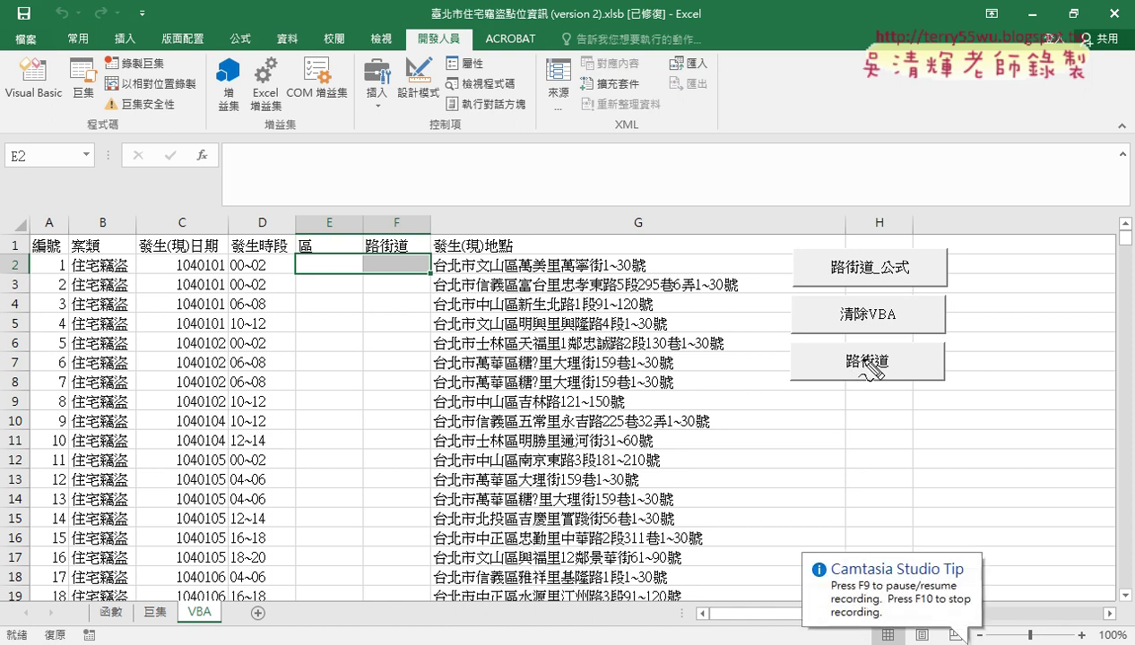
# - Run the 路街道 macro and check E2's =MID(G2,4,3) and F2's street 萬寧街
pyautogui.moveTo(780, 341)
pyautogui.mouseDown()
pyautogui.moveTo(780, 381)
pyautogui.moveTo(840, 385)
pyautogui.mouseUp()
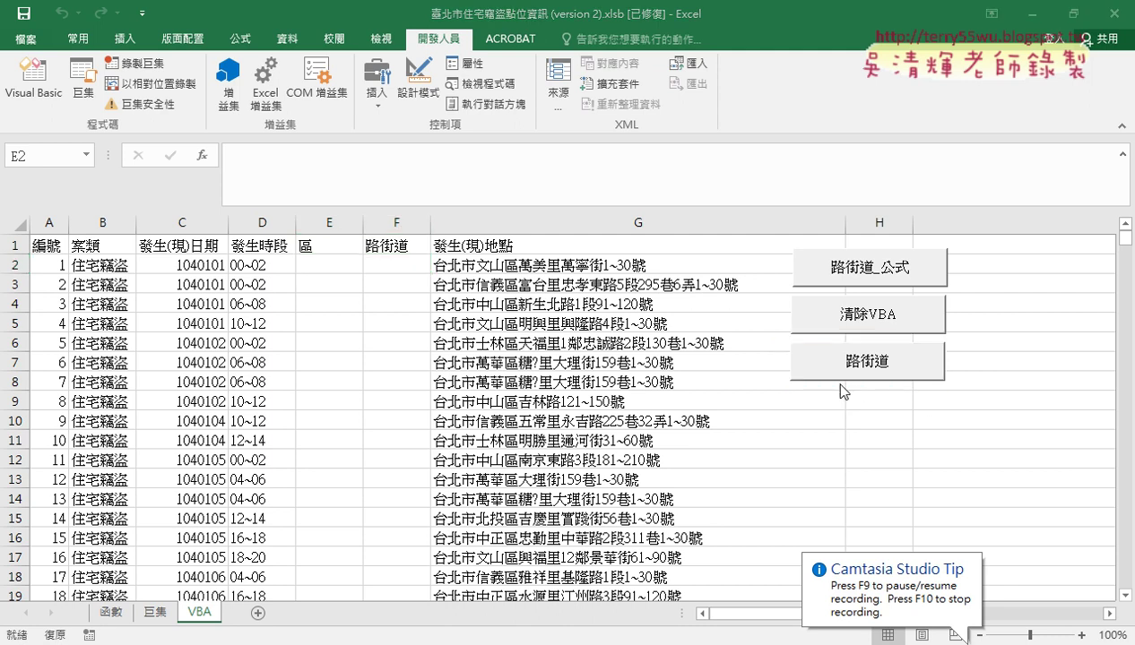
pyautogui.click(886, 370)
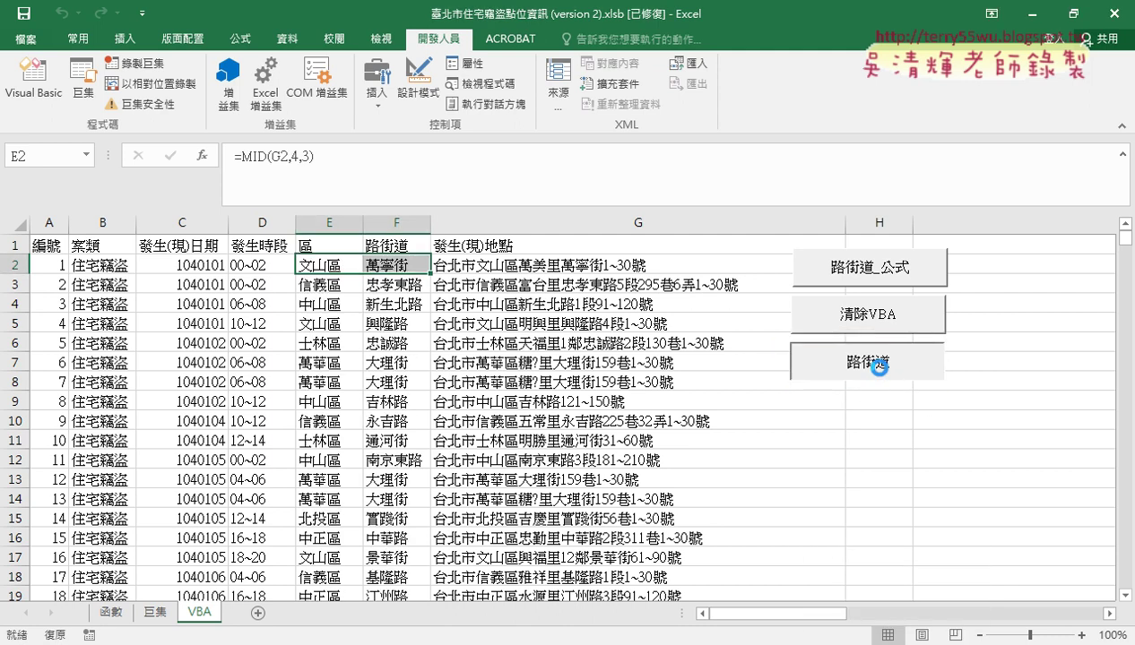
pyautogui.click(403, 265)
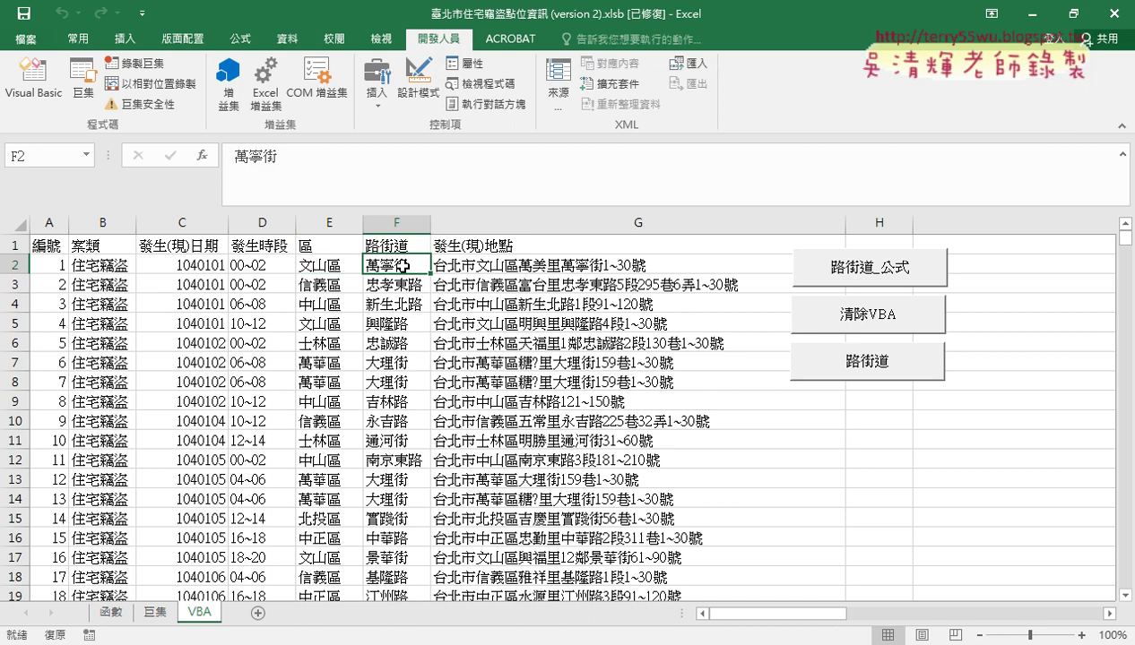
pyautogui.click(323, 269)
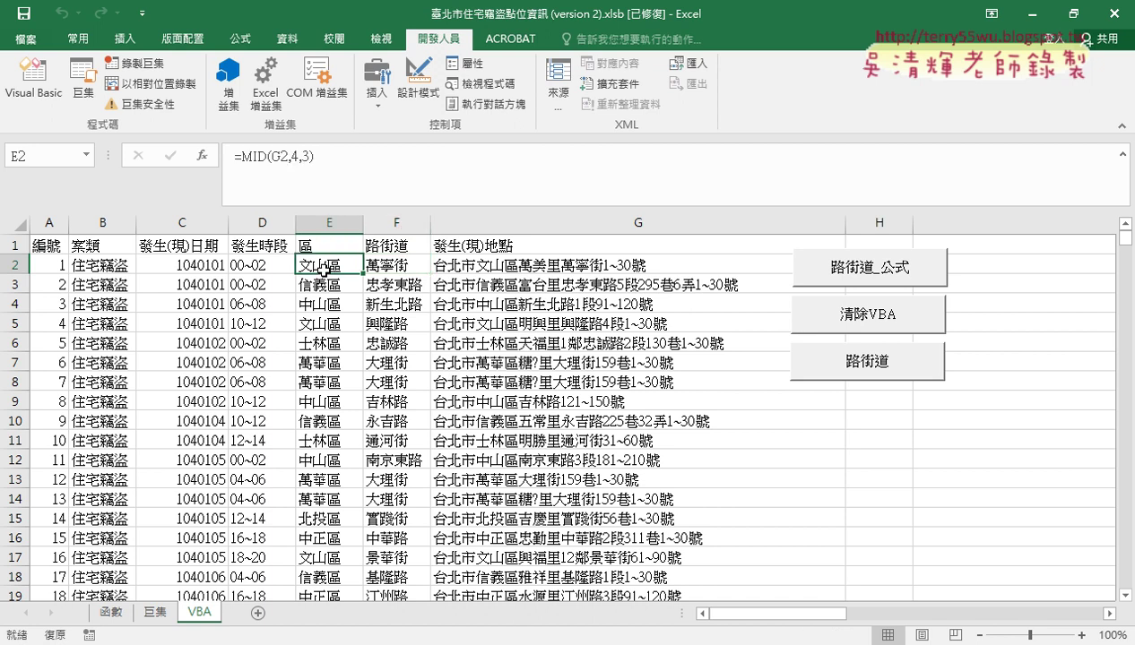
pyautogui.click(395, 269)
pyautogui.click(319, 266)
pyautogui.click(387, 266)
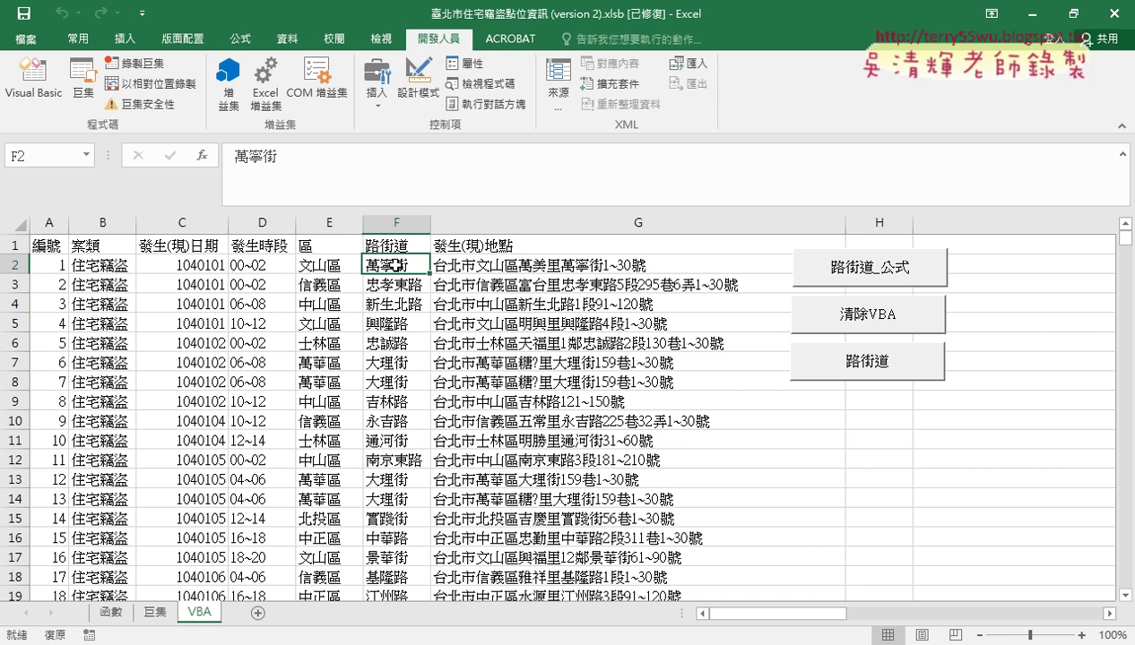
pyautogui.click(392, 221)
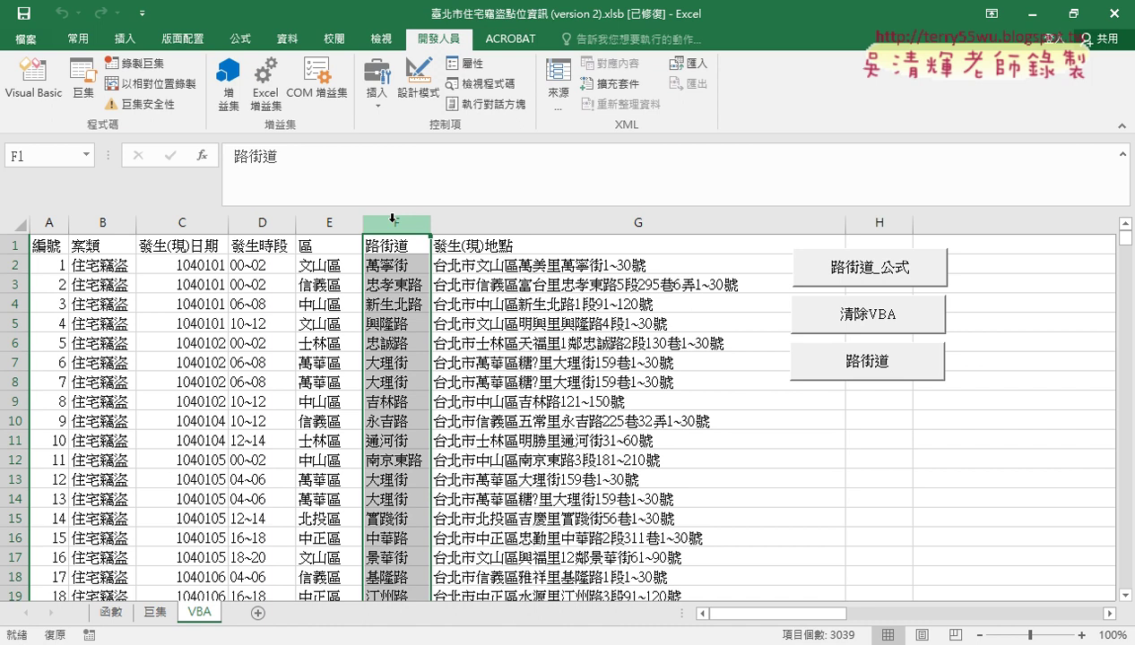
pyautogui.click(1125, 157)
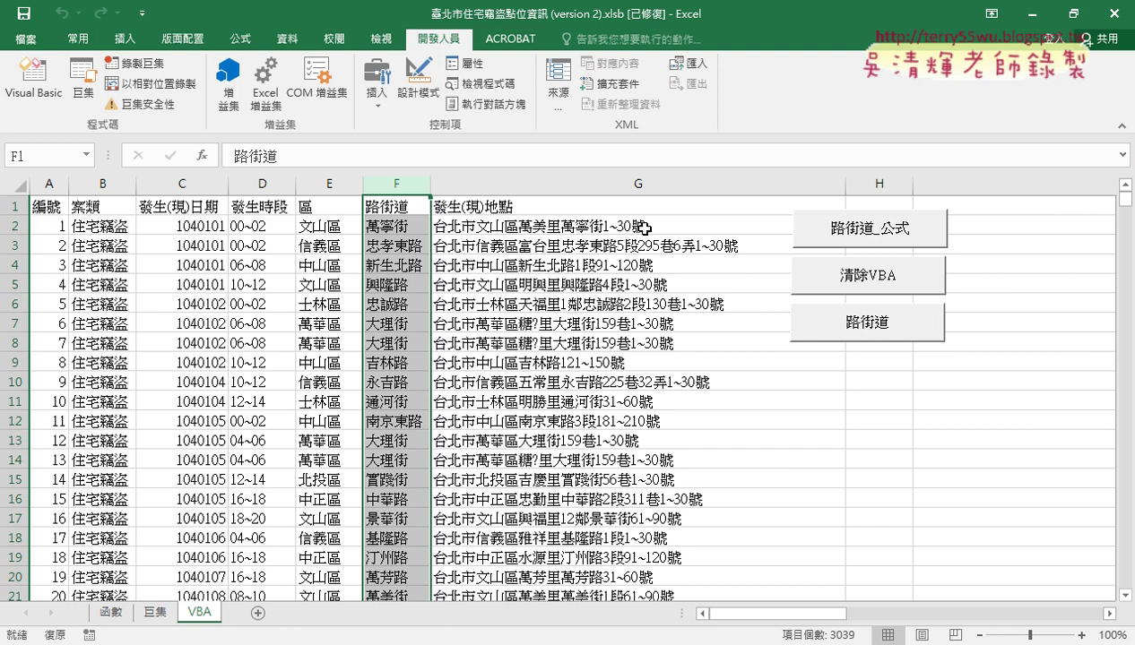
# - Read F2's full MID/IFERROR street formula on the 函數 sheet in the expanded formula bar
pyautogui.click(113, 613)
pyautogui.click(409, 228)
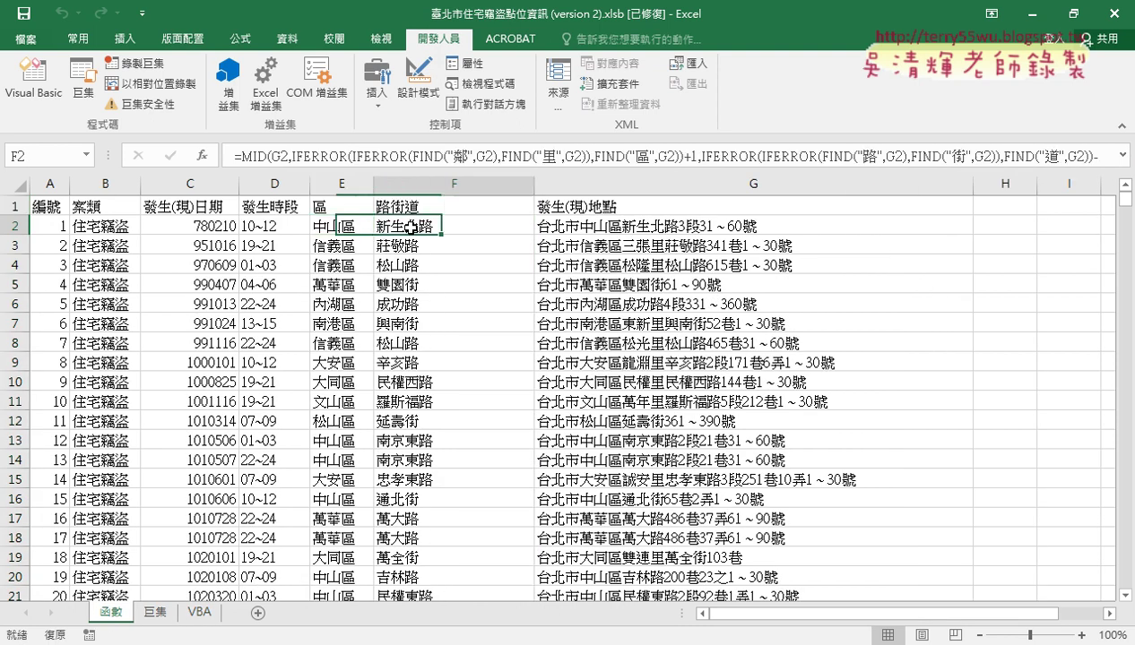
pyautogui.click(1121, 157)
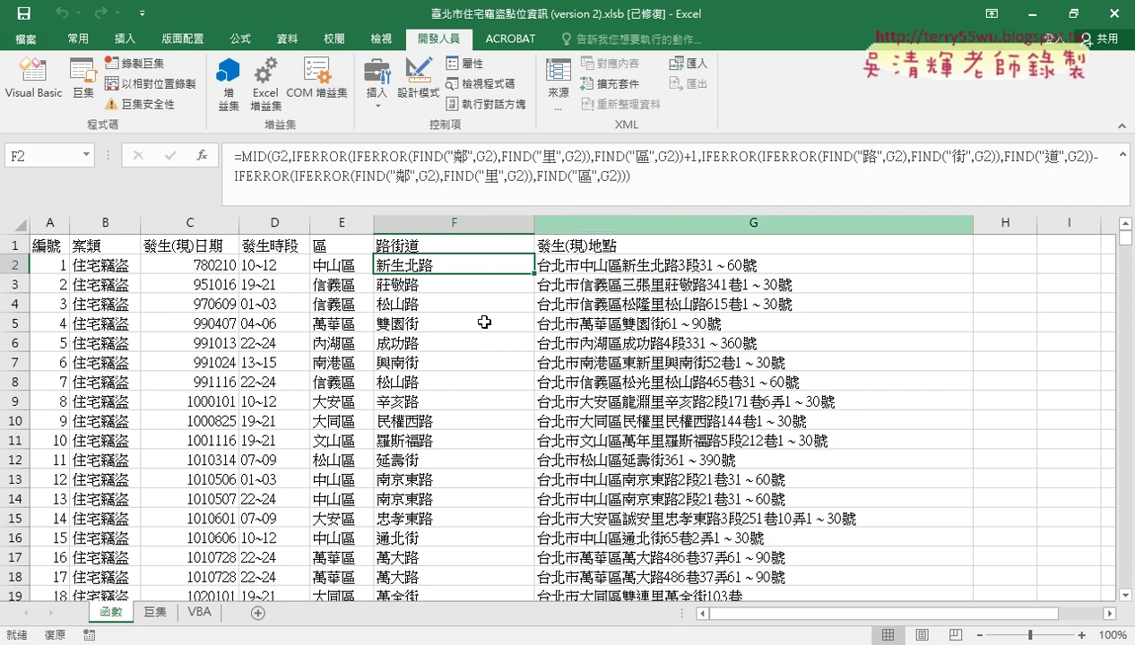
pyautogui.hotkey('alt', 'Tab')
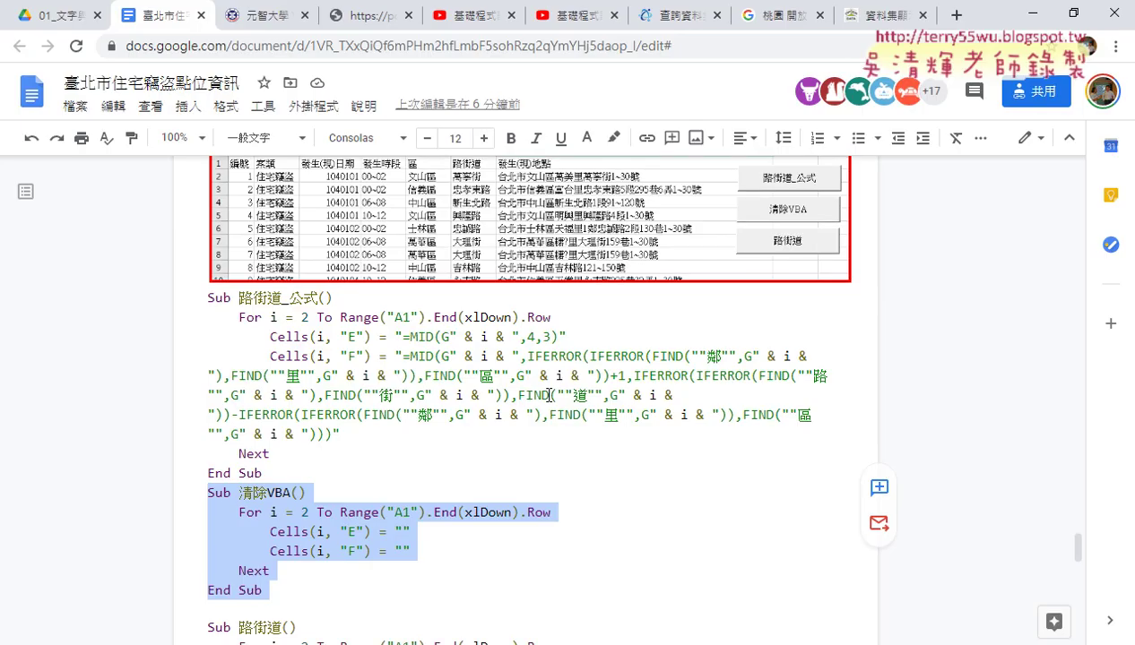
pyautogui.scroll(-3, 550, 392)
pyautogui.scroll(-1, 550, 392)
pyautogui.scroll(-2, 550, 392)
pyautogui.scroll(1, 550, 392)
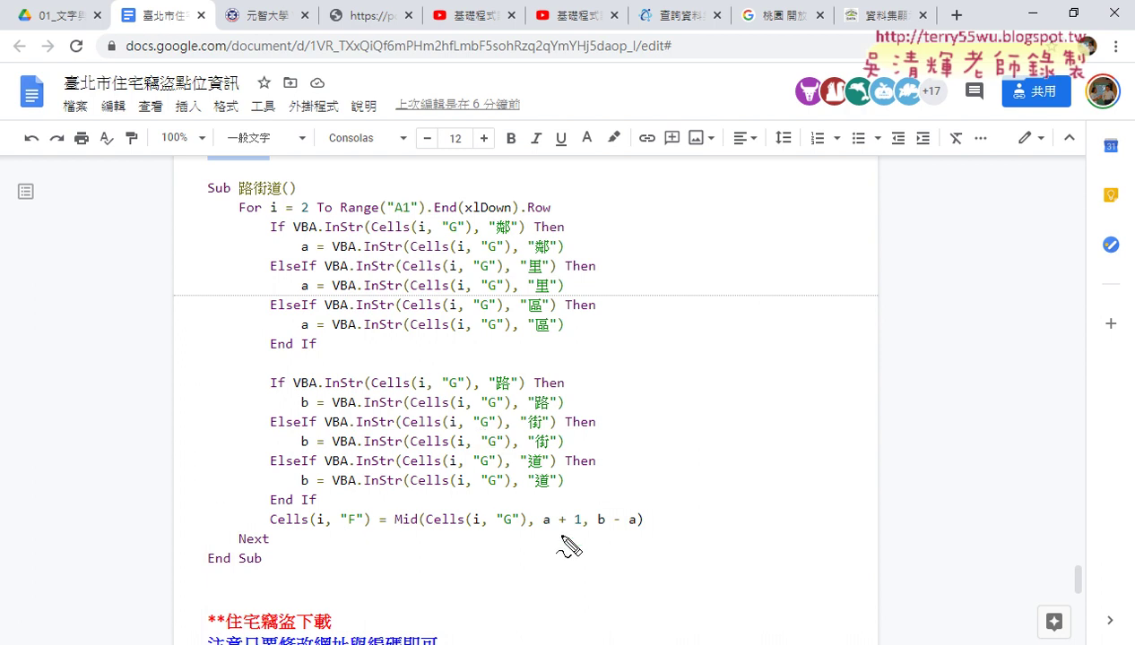
pyautogui.moveTo(563, 536)
pyautogui.mouseDown()
pyautogui.moveTo(278, 530)
pyautogui.moveTo(559, 556)
pyautogui.mouseUp()
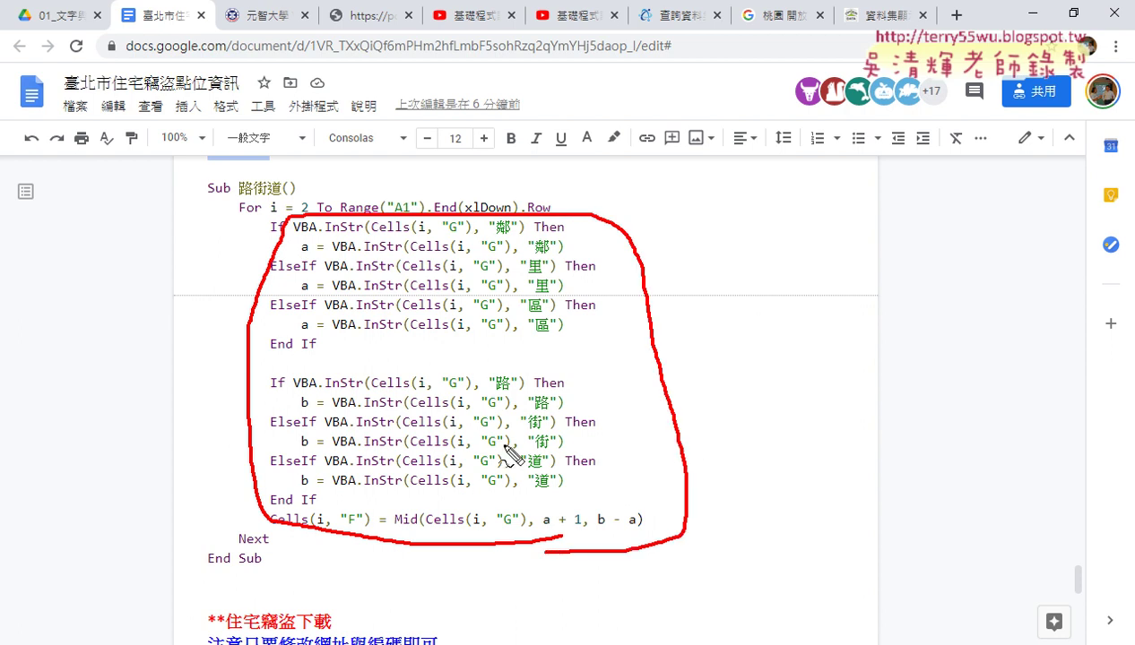
pyautogui.press('Escape')
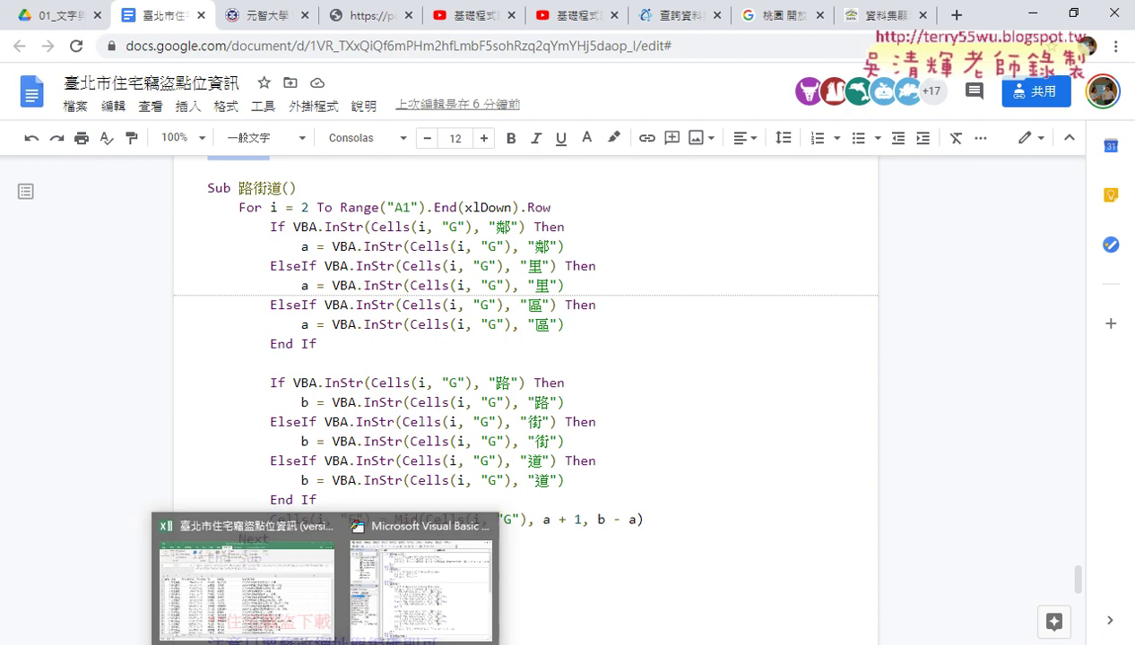
# - Annotate the FIND for 鄰 in F2's formula as =instr(, then leave F2 showing 新生北路
pyautogui.click(288, 608)
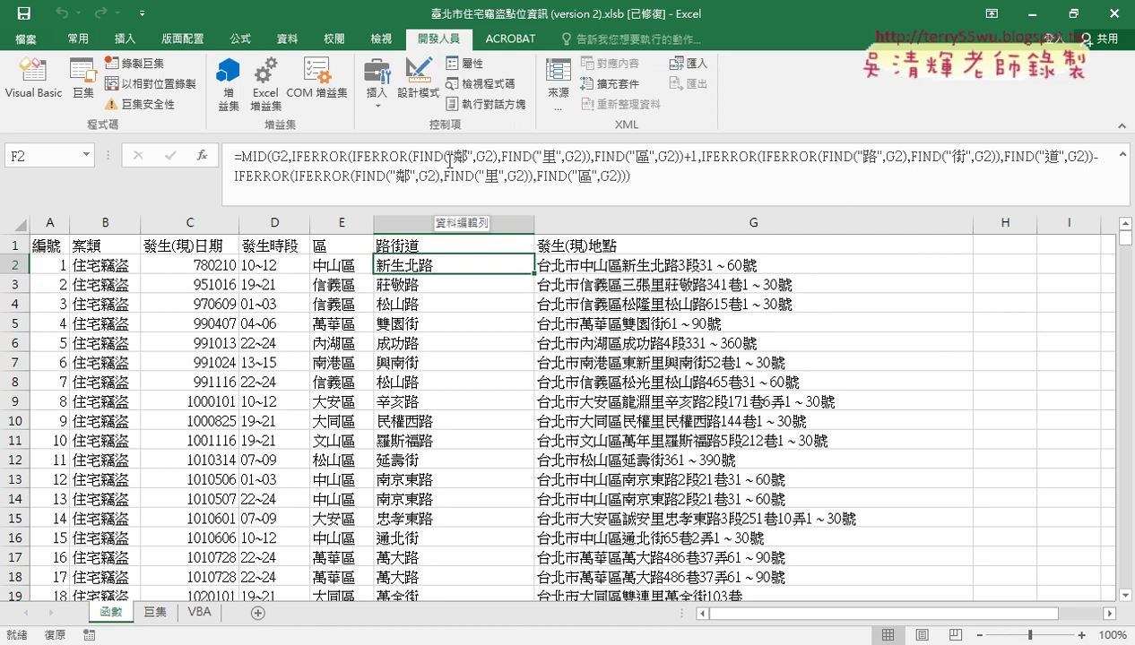
pyautogui.click(414, 156)
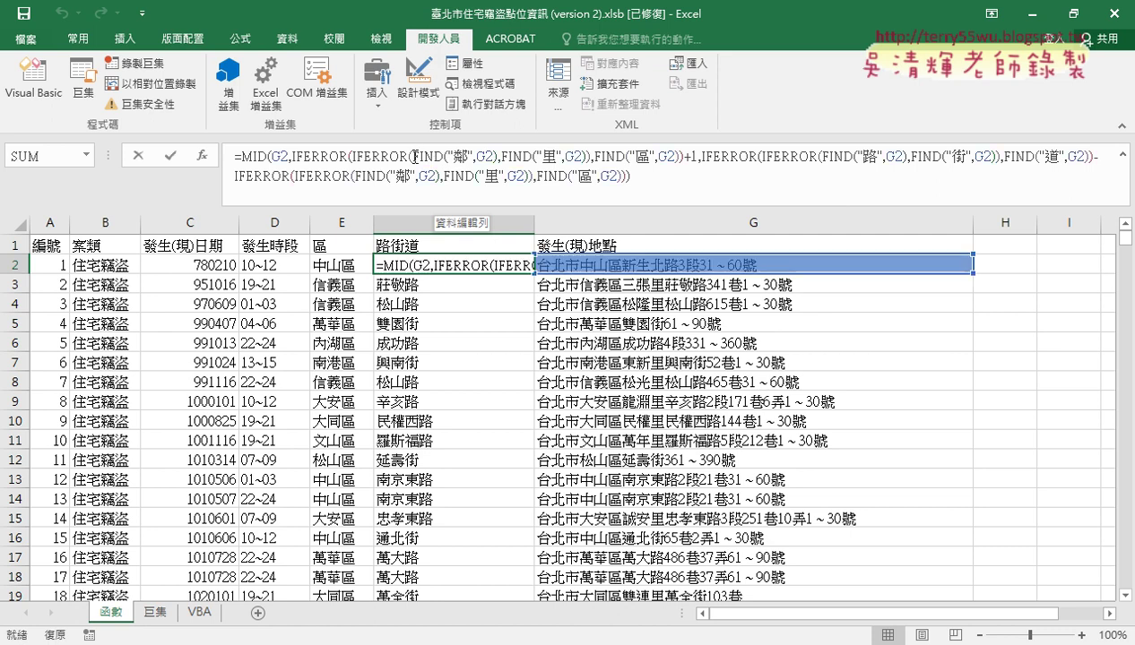
pyautogui.moveTo(414, 156); pyautogui.dragTo(500, 156)
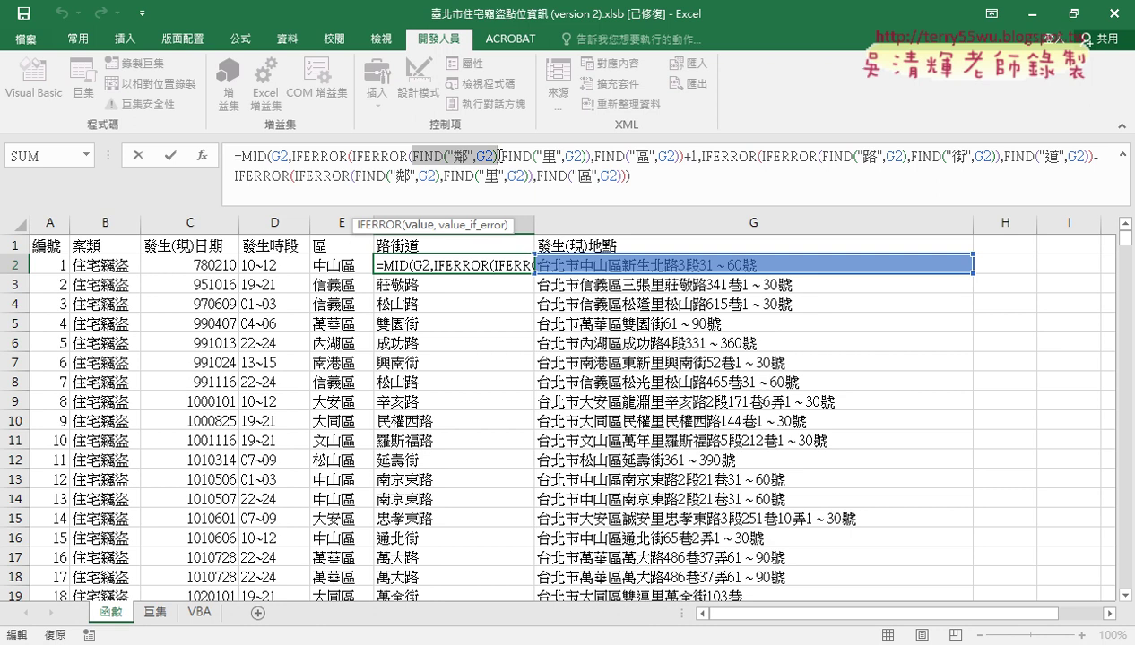
pyautogui.moveTo(499, 155)
pyautogui.mouseDown()
pyautogui.moveTo(429, 176)
pyautogui.moveTo(440, 164)
pyautogui.mouseUp()
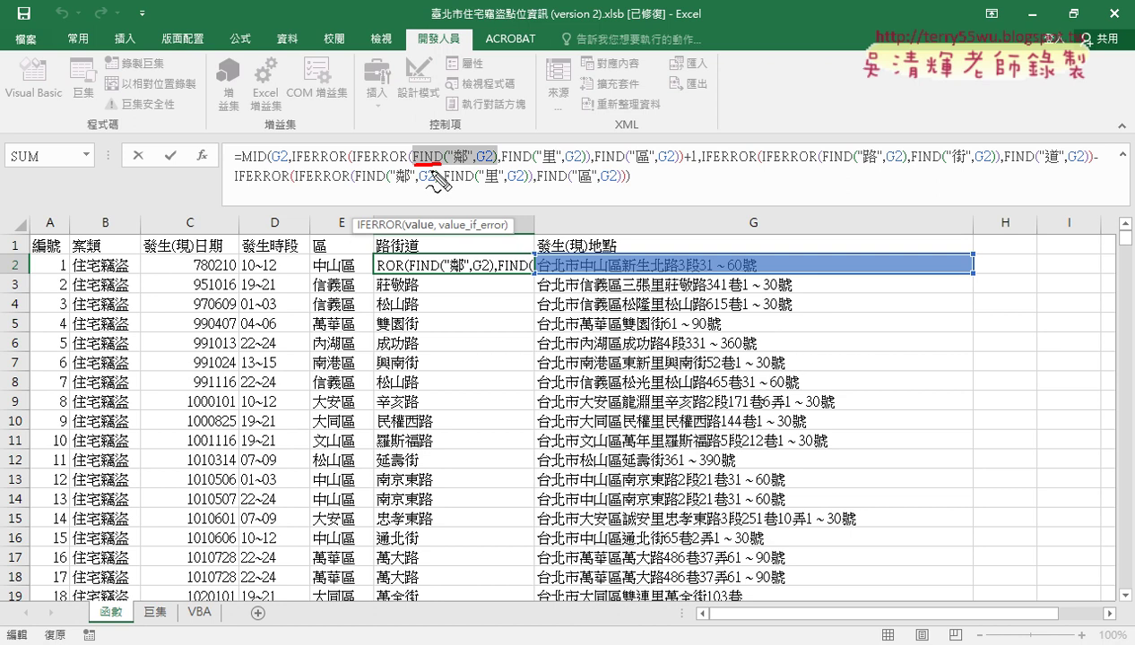
pyautogui.moveTo(540, 98)
pyautogui.mouseDown()
pyautogui.moveTo(542, 121)
pyautogui.moveTo(612, 101)
pyautogui.moveTo(619, 126)
pyautogui.moveTo(629, 97)
pyautogui.moveTo(663, 106)
pyautogui.mouseUp()
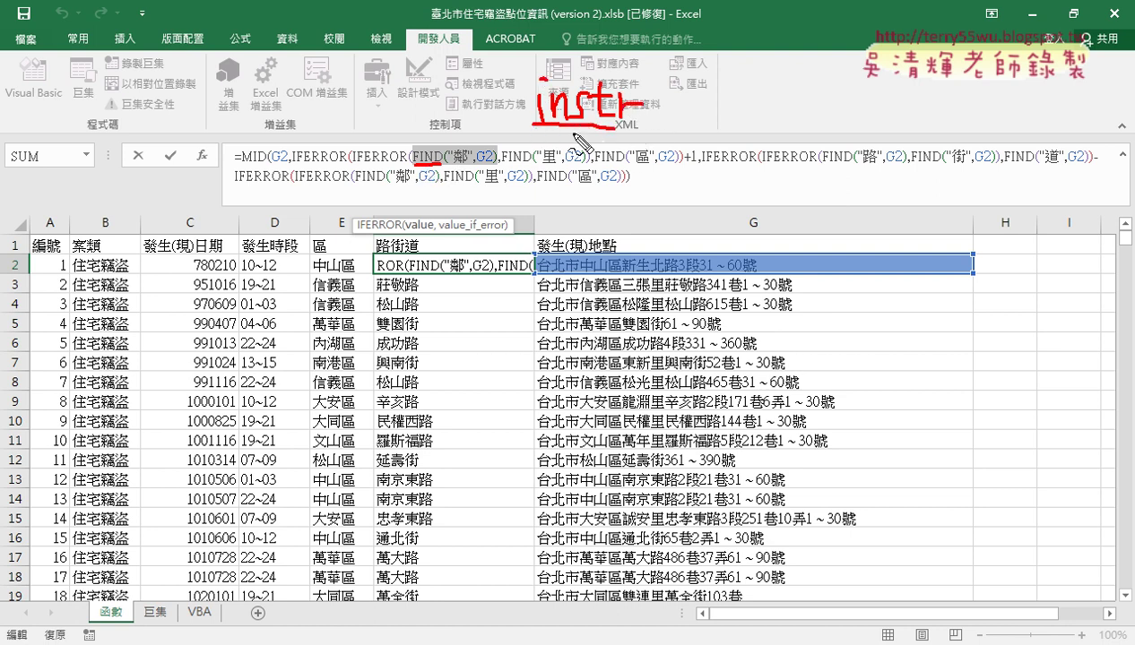
pyautogui.moveTo(450, 164); pyautogui.dragTo(493, 163)
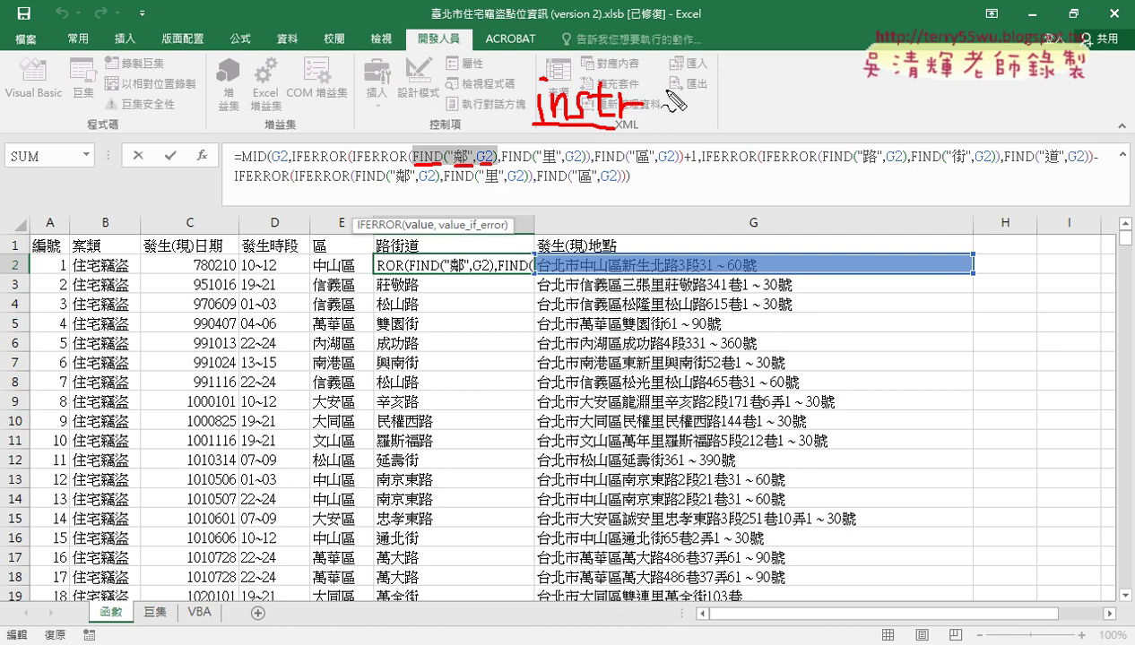
pyautogui.moveTo(667, 78); pyautogui.dragTo(657, 133)
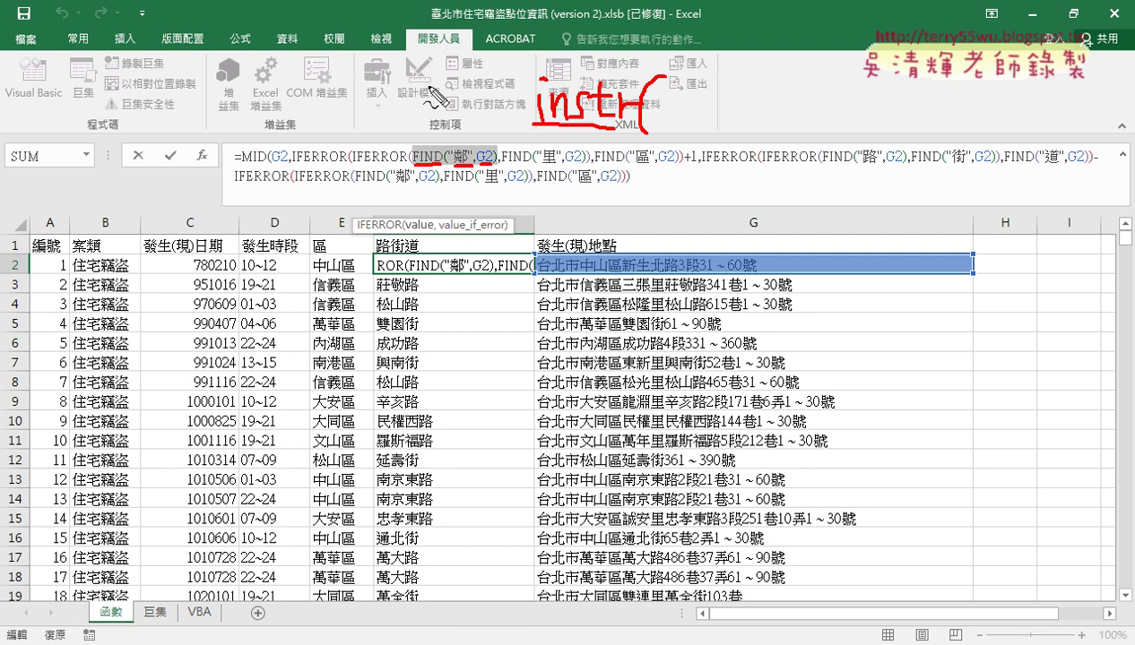
pyautogui.moveTo(418, 105)
pyautogui.mouseDown()
pyautogui.moveTo(493, 104)
pyautogui.moveTo(500, 114)
pyautogui.mouseUp()
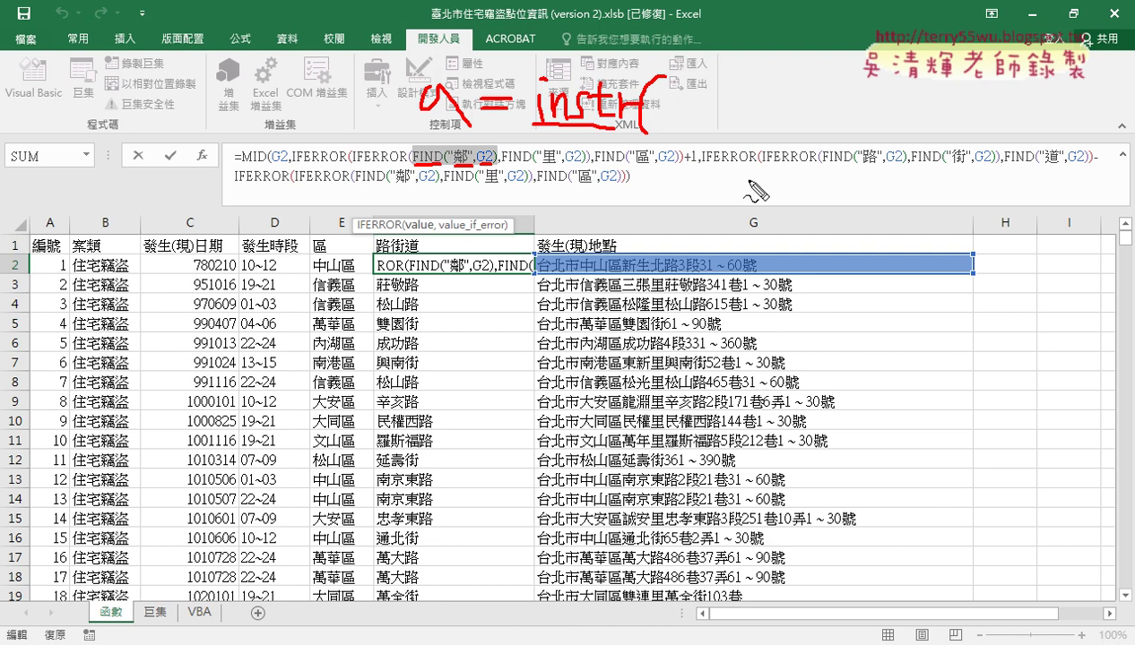
pyautogui.press('Escape')
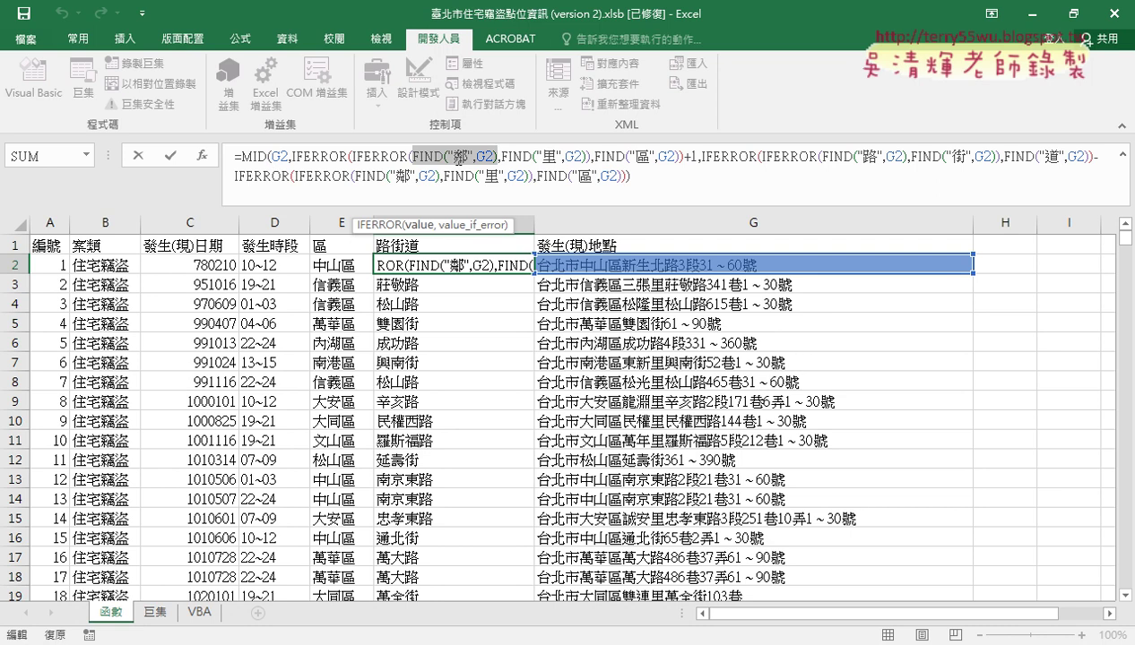
pyautogui.click(138, 156)
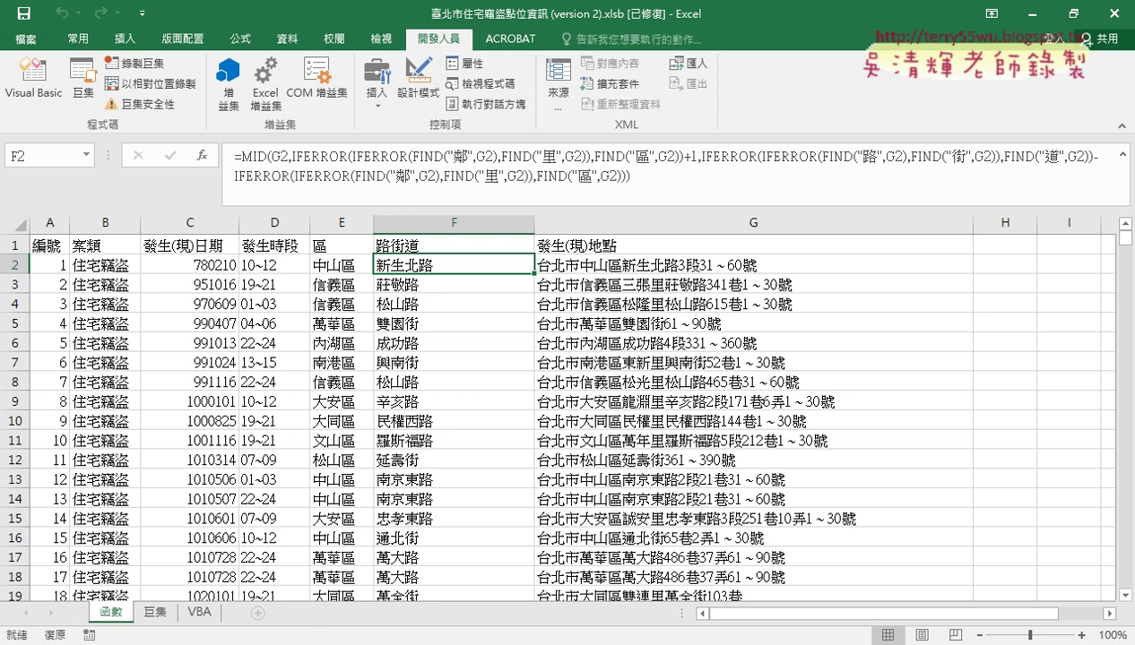
# - Delete all Module2 code after the Sub 路街道 line, keeping the VBA sheet buttons visible
pyautogui.click(405, 582)
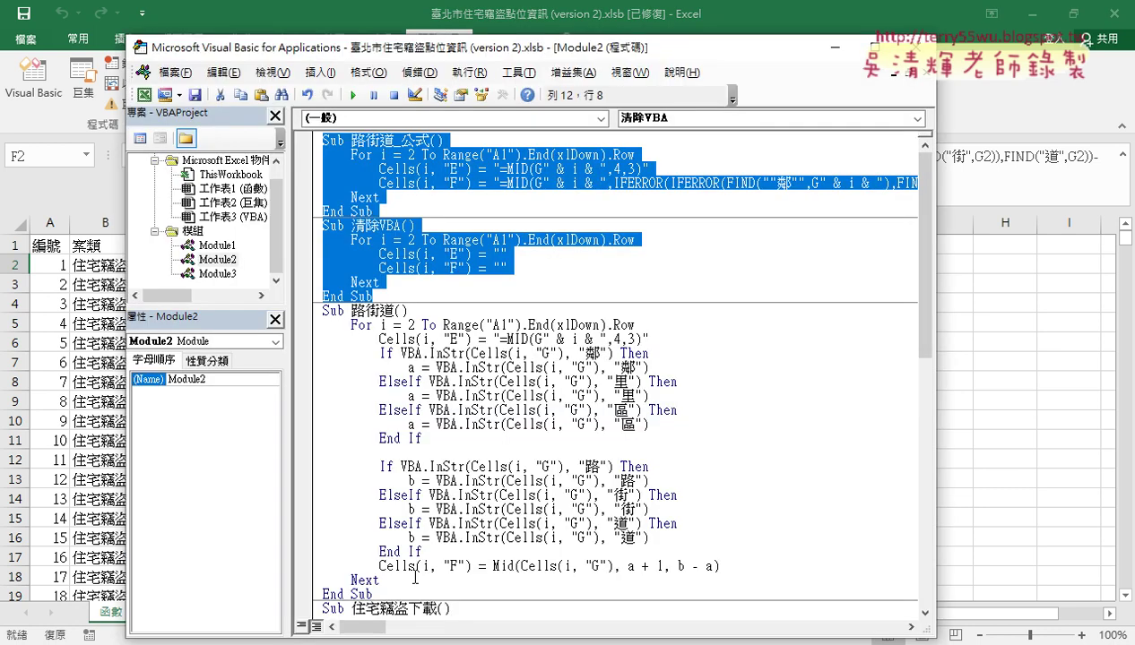
pyautogui.click(959, 329)
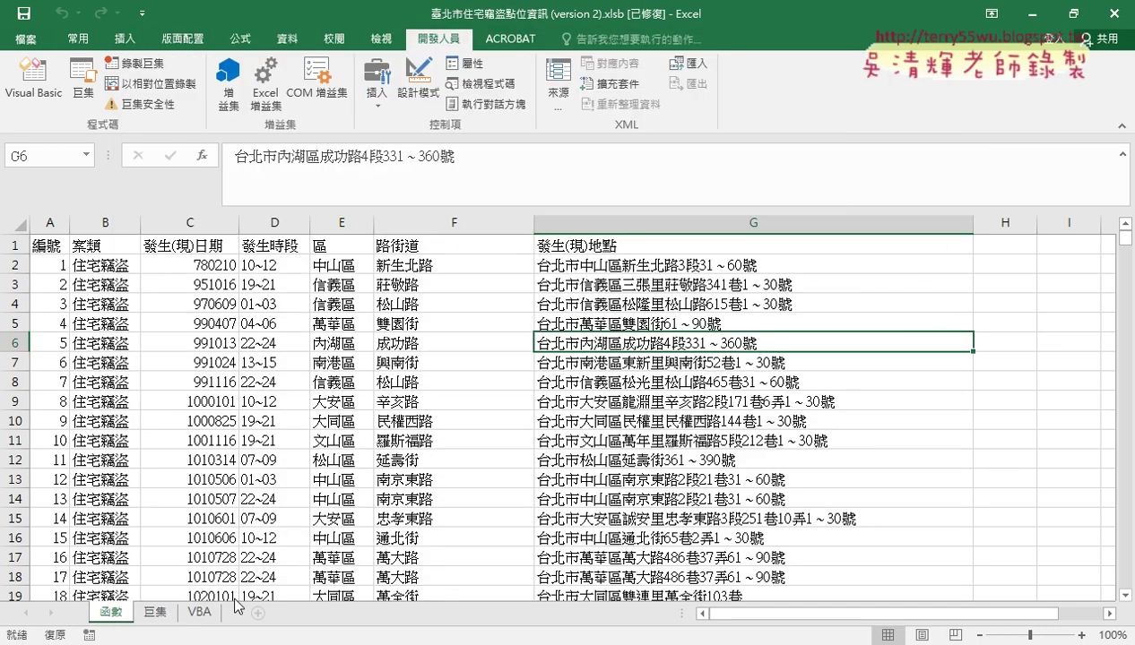
pyautogui.click(205, 613)
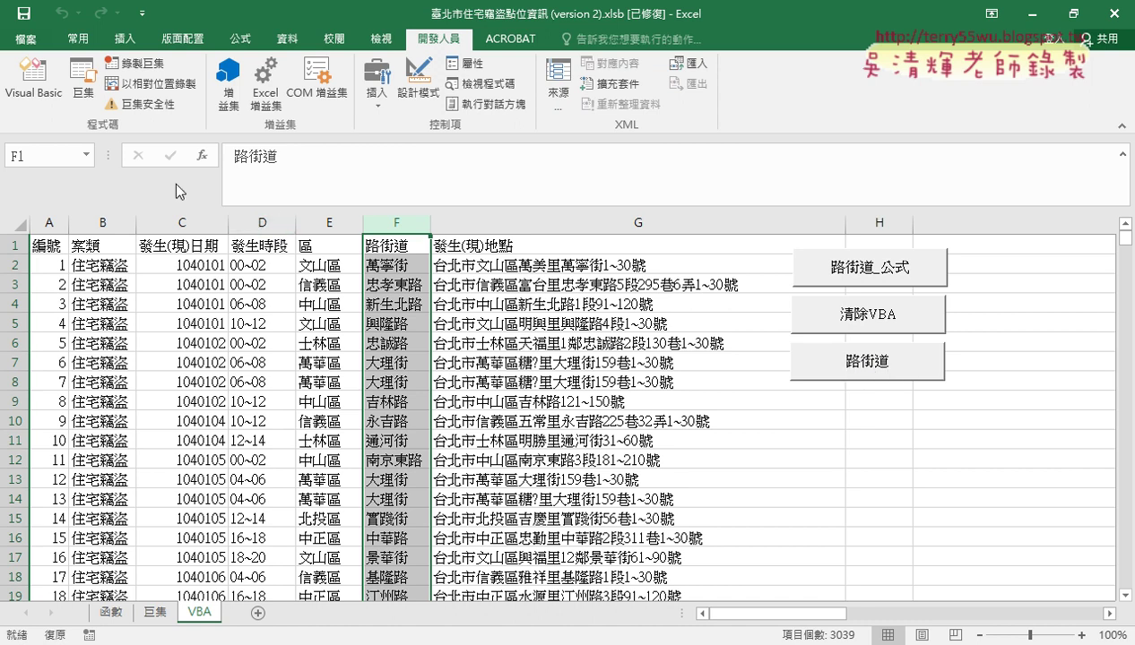
pyautogui.click(42, 98)
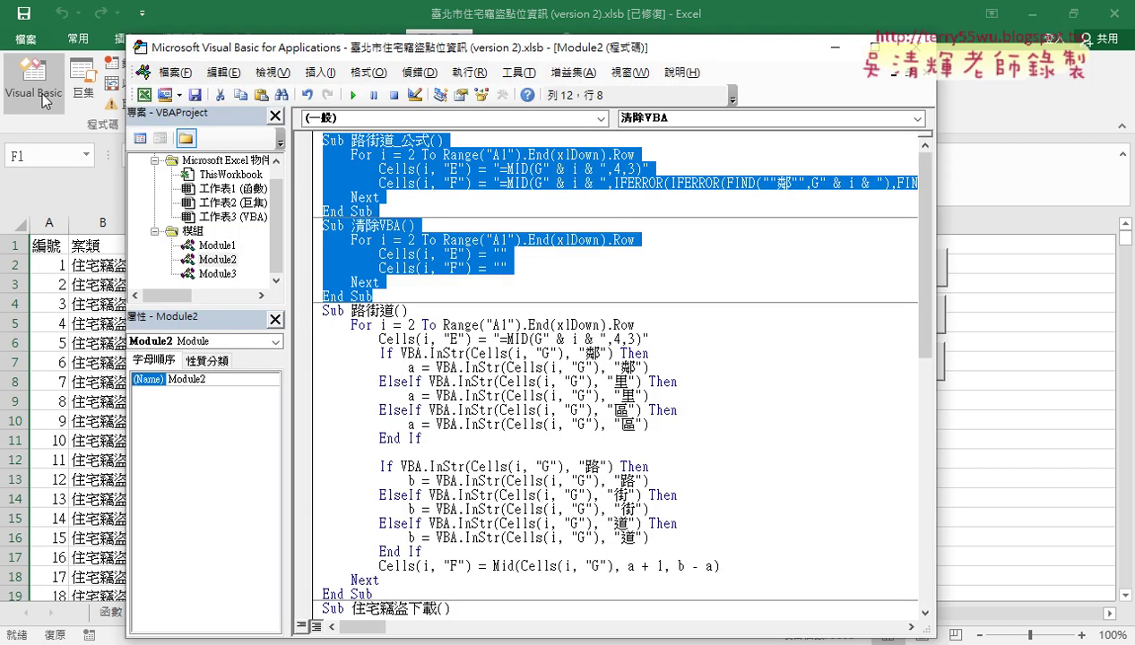
pyautogui.scroll(-1, 415, 357)
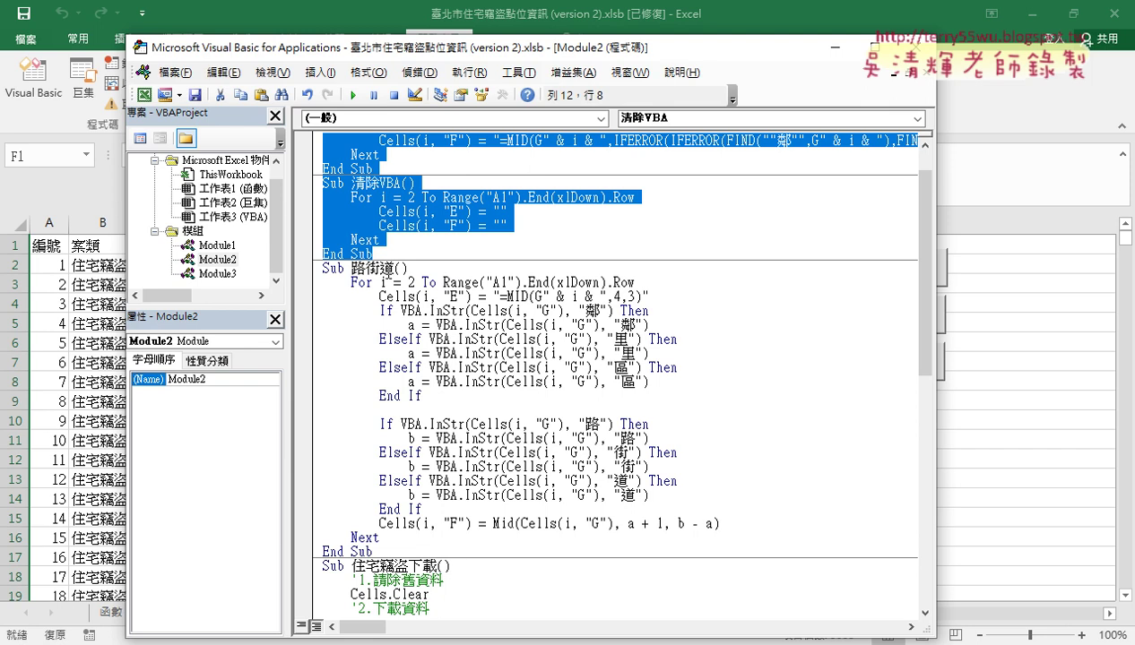
pyautogui.hotkey('shift', 'Down')
pyautogui.hotkey('shift', 'Down')
pyautogui.hotkey('ctrl', 'shift', 'End')
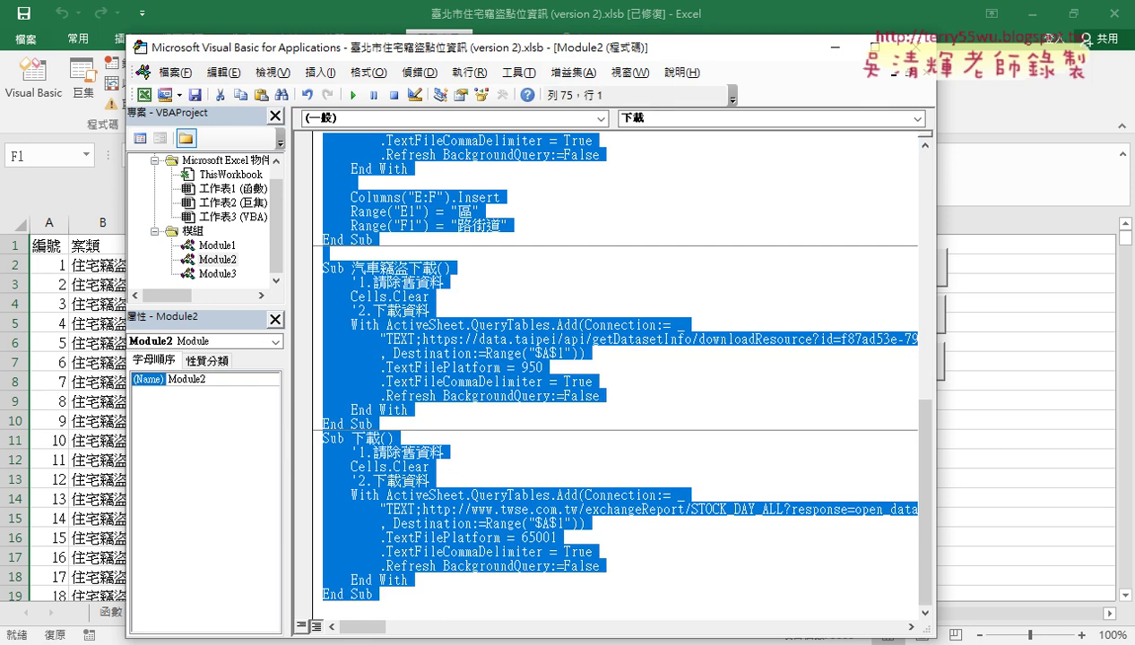
pyautogui.press('Delete')
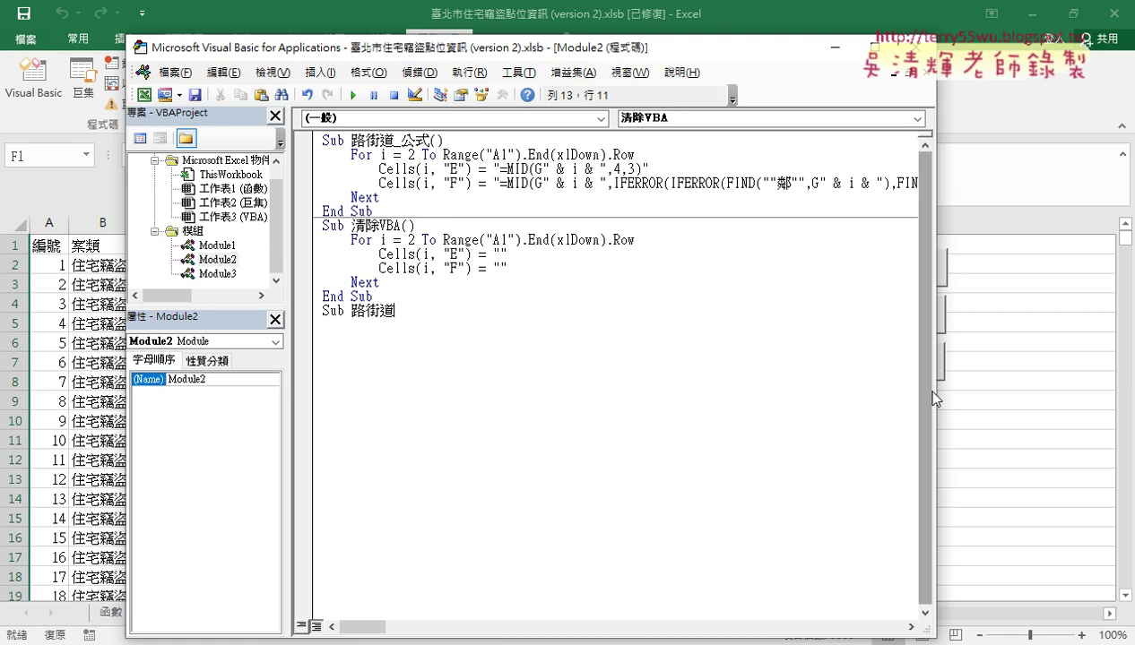
pyautogui.moveTo(935, 394); pyautogui.dragTo(793, 387)
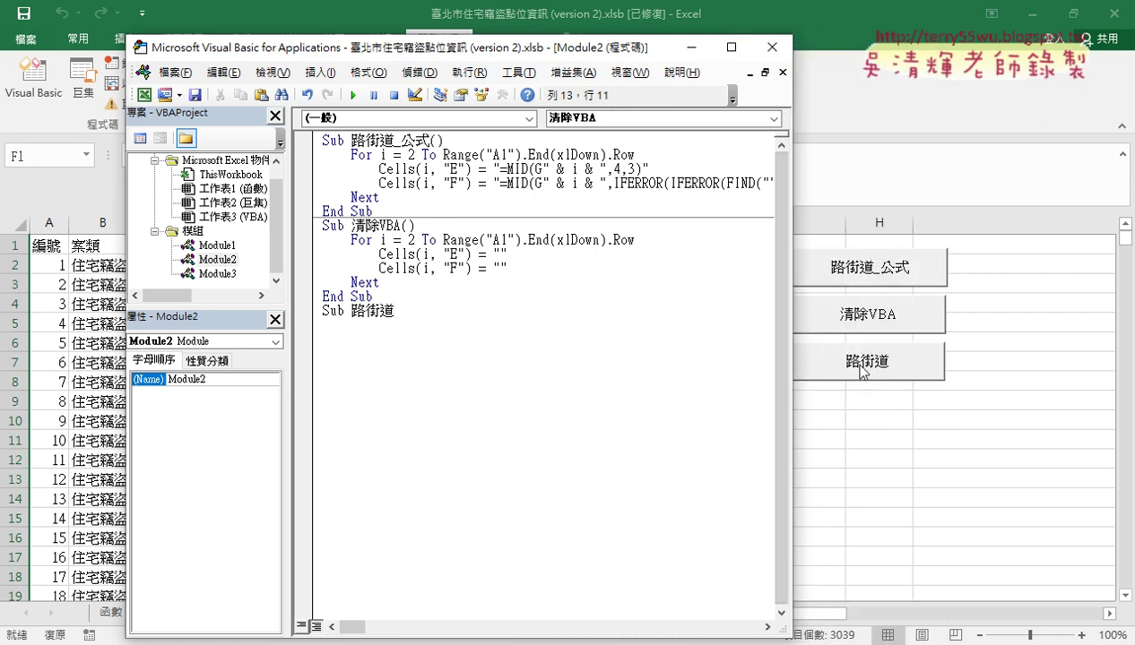
# - Give Sub 路街道 an empty For…Next row loop copied from 清除VBA, with columns F and G visible
pyautogui.press('Return')
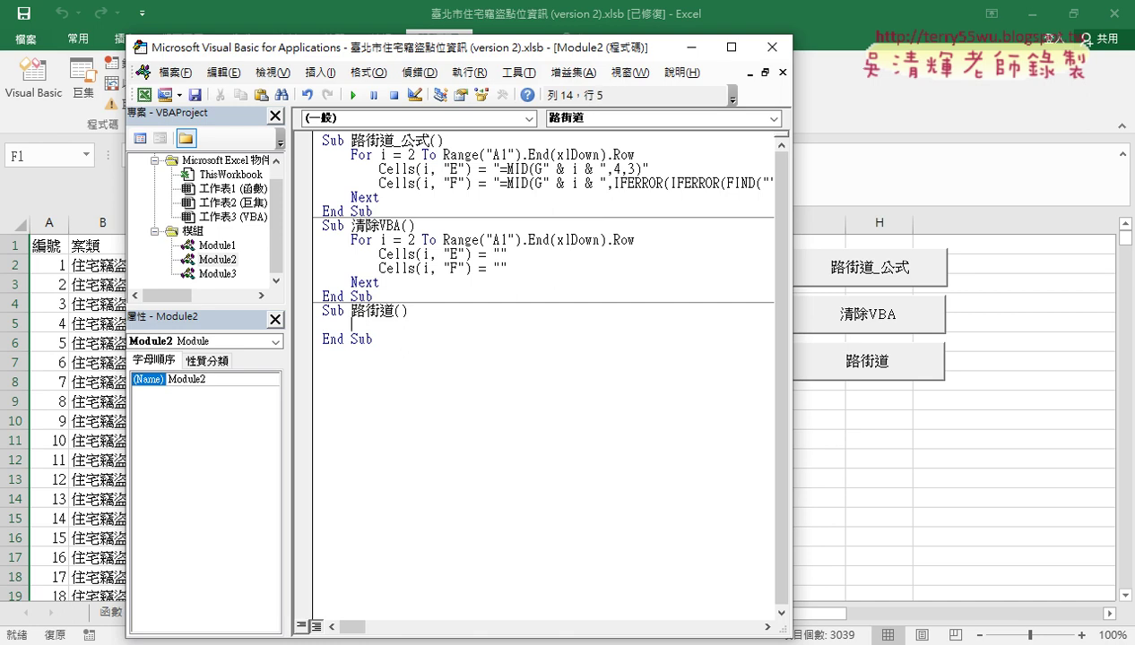
pyautogui.moveTo(478, 51); pyautogui.dragTo(579, 49)
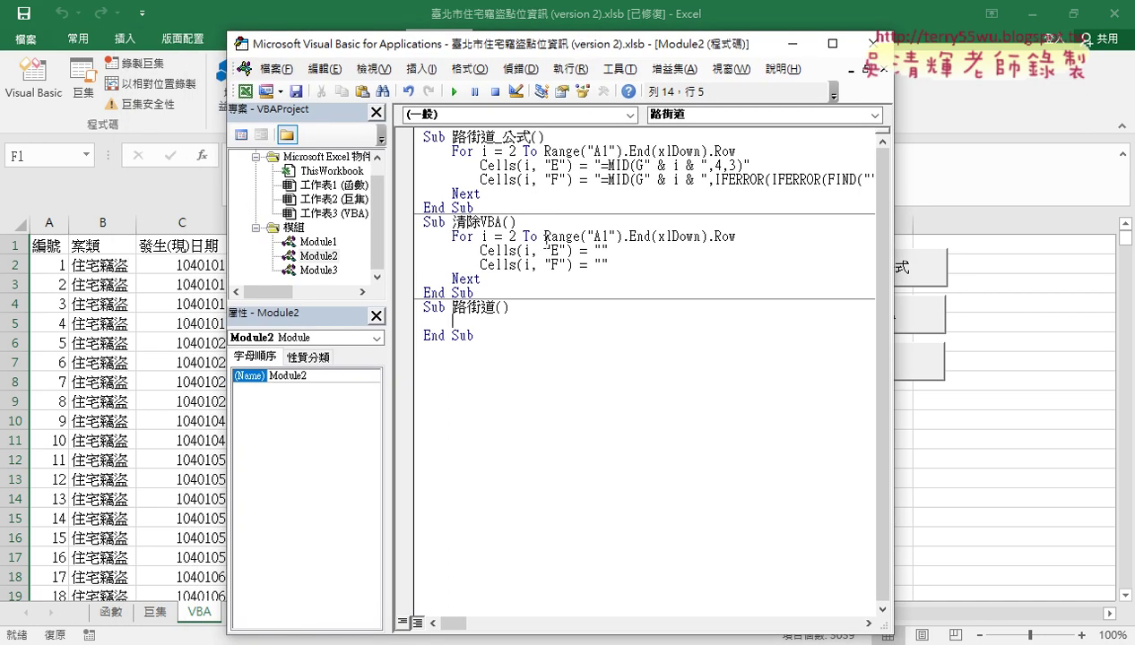
pyautogui.moveTo(466, 280)
pyautogui.mouseDown()
pyautogui.moveTo(483, 281)
pyautogui.moveTo(424, 235)
pyautogui.mouseUp()
pyautogui.moveTo(489, 258); pyautogui.dragTo(424, 324)
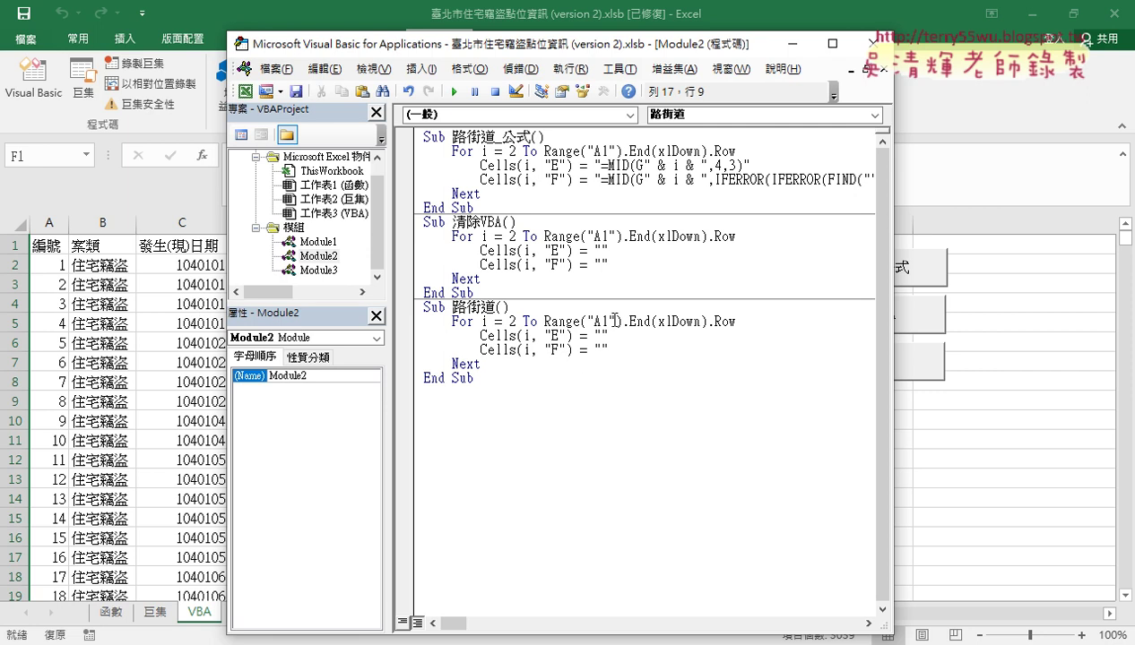
pyautogui.moveTo(619, 349)
pyautogui.mouseDown()
pyautogui.moveTo(419, 350)
pyautogui.moveTo(402, 333)
pyautogui.mouseUp()
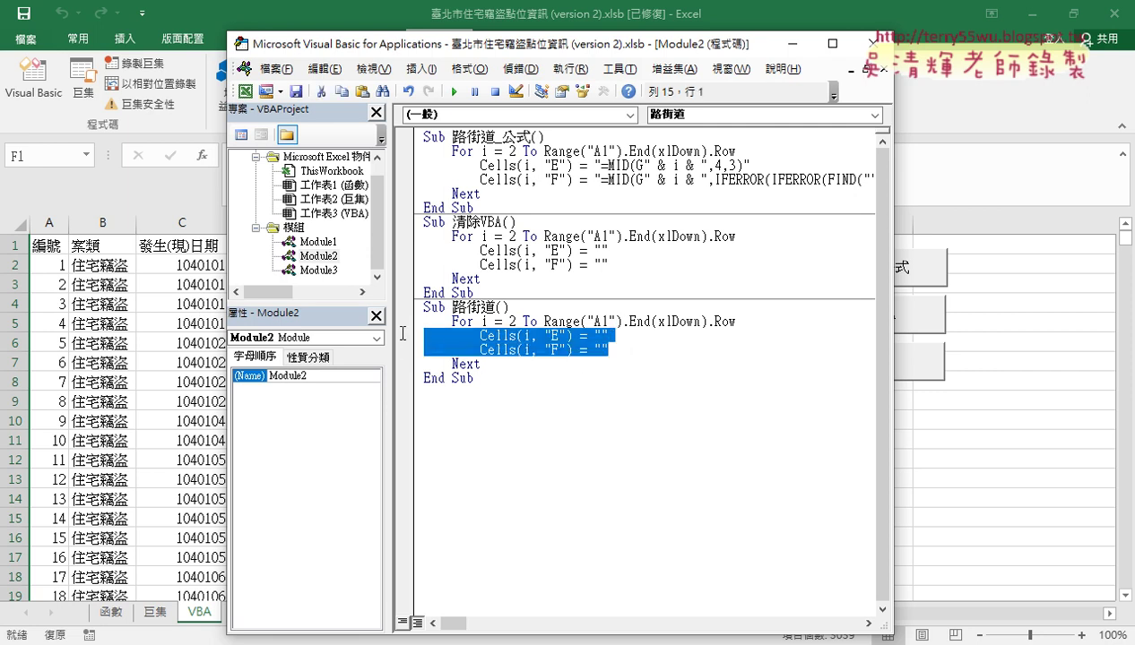
pyautogui.press('Delete')
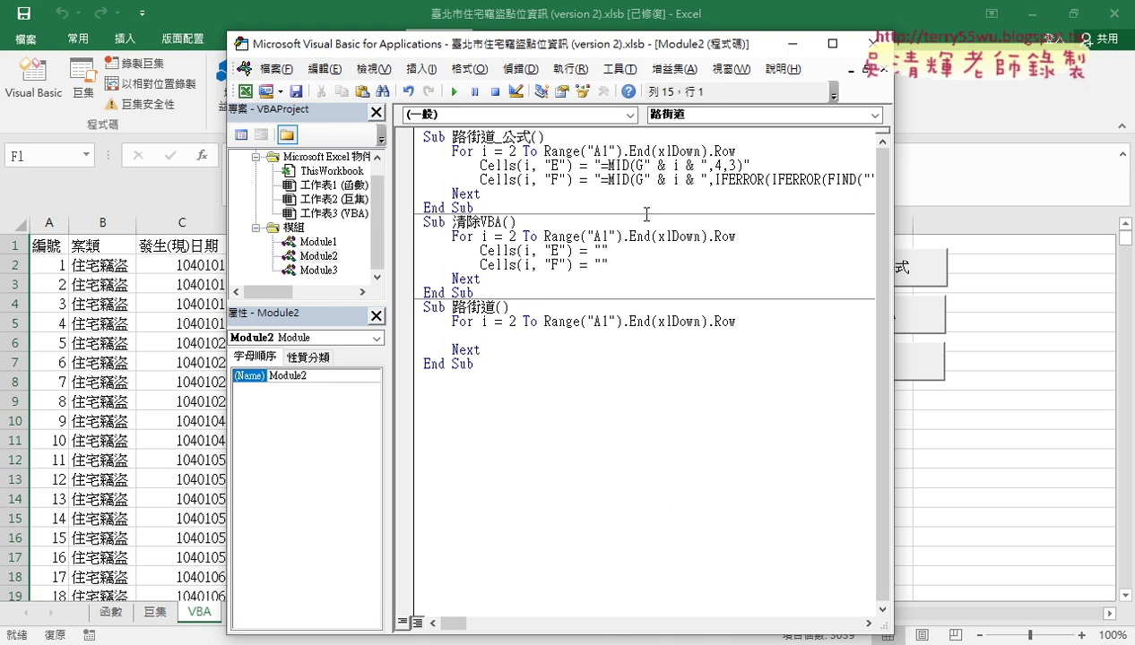
pyautogui.moveTo(558, 45); pyautogui.dragTo(682, 46)
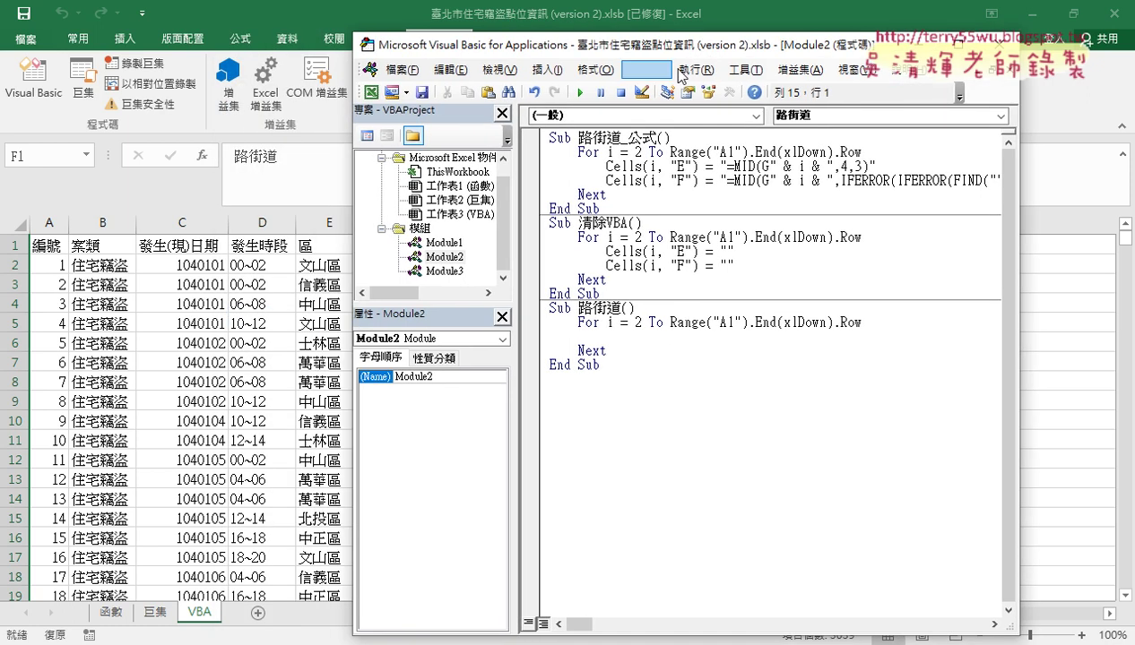
pyautogui.moveTo(600, 54)
pyautogui.mouseDown()
pyautogui.moveTo(813, 56)
pyautogui.moveTo(759, 33)
pyautogui.mouseUp()
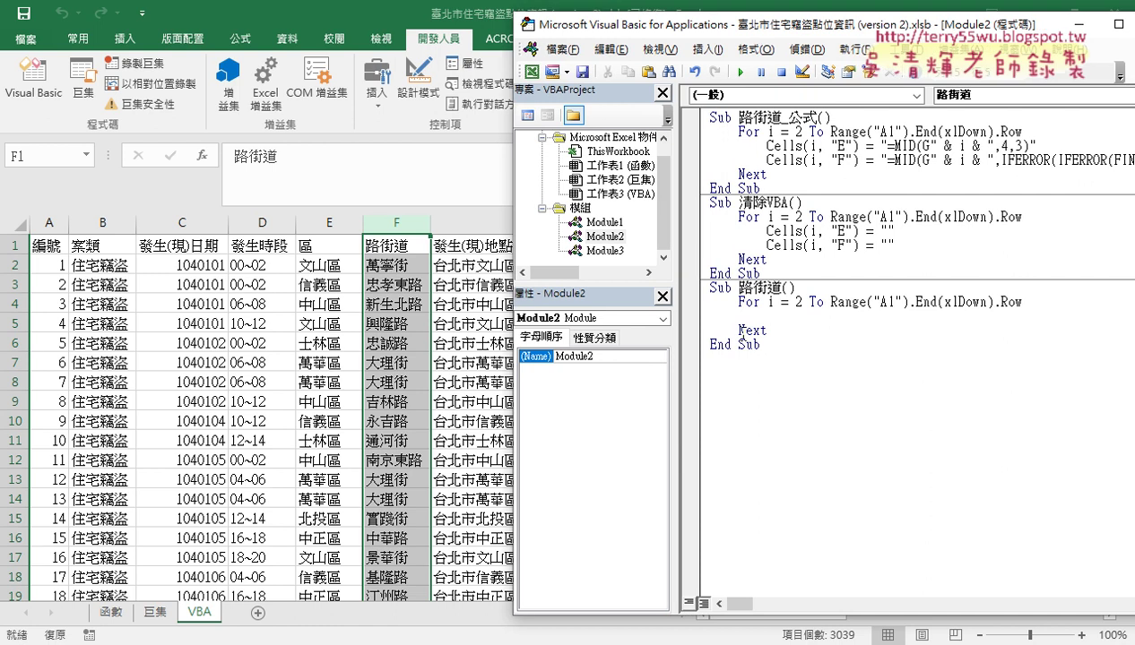
# - Start the loop's condition line as If VBA.InStr(Cells(i,"G"), …)
pyautogui.press('Tab')
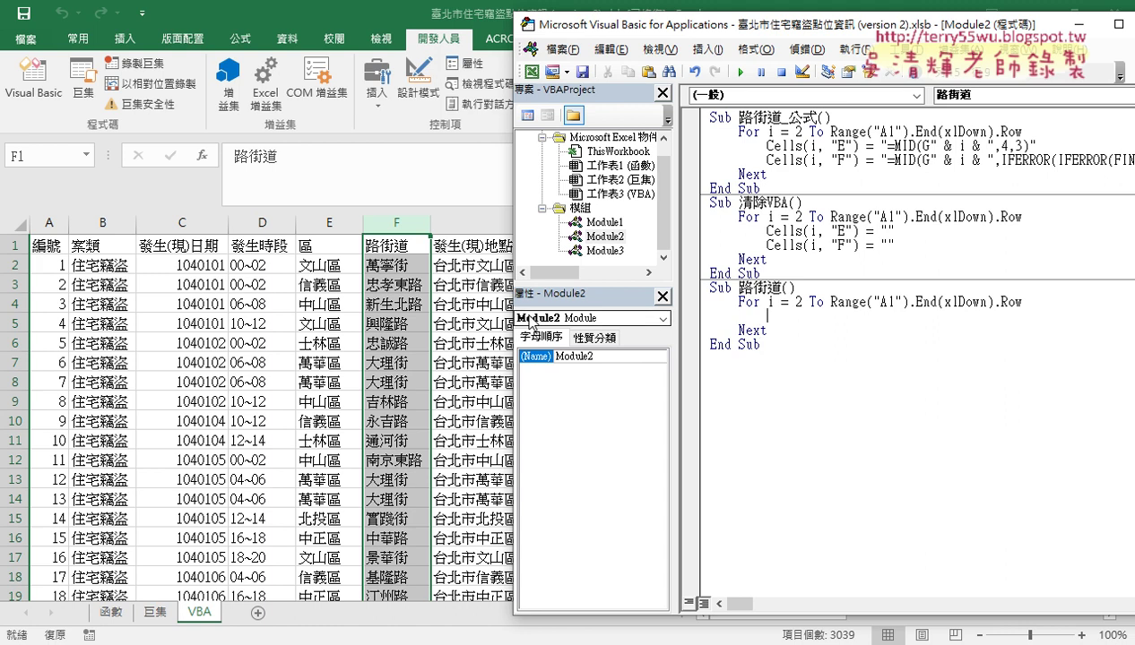
pyautogui.write('ㄌ')
pyautogui.press('BackSpace')
pyautogui.write('if')
pyautogui.write('vba')
pyautogui.write('.ins')
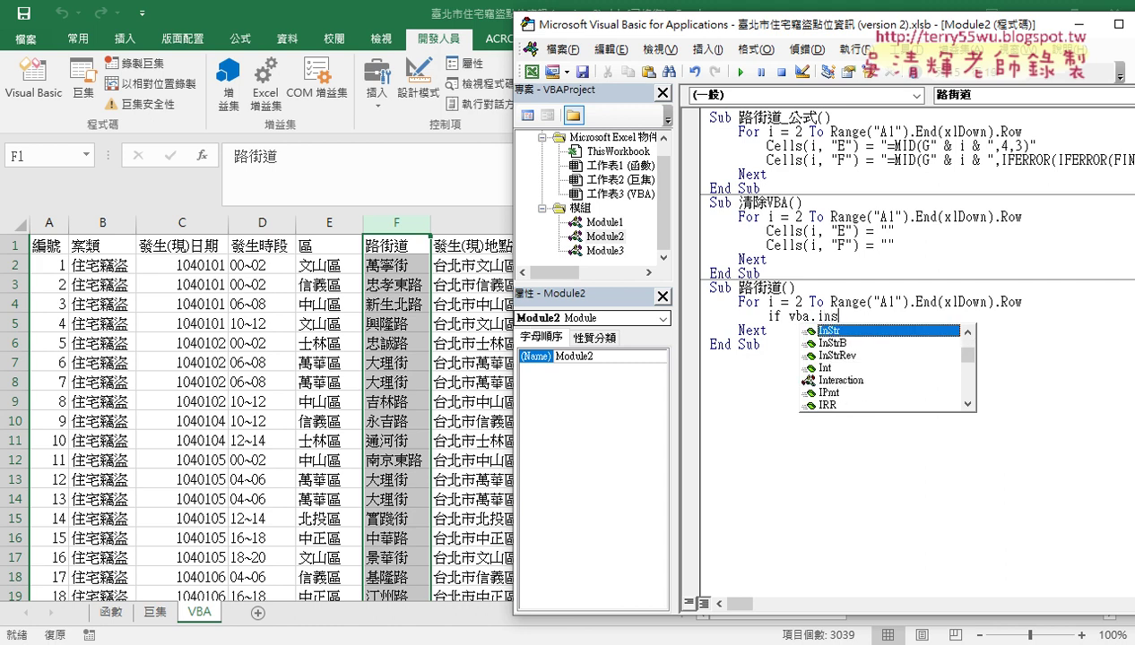
pyautogui.write('tr(')
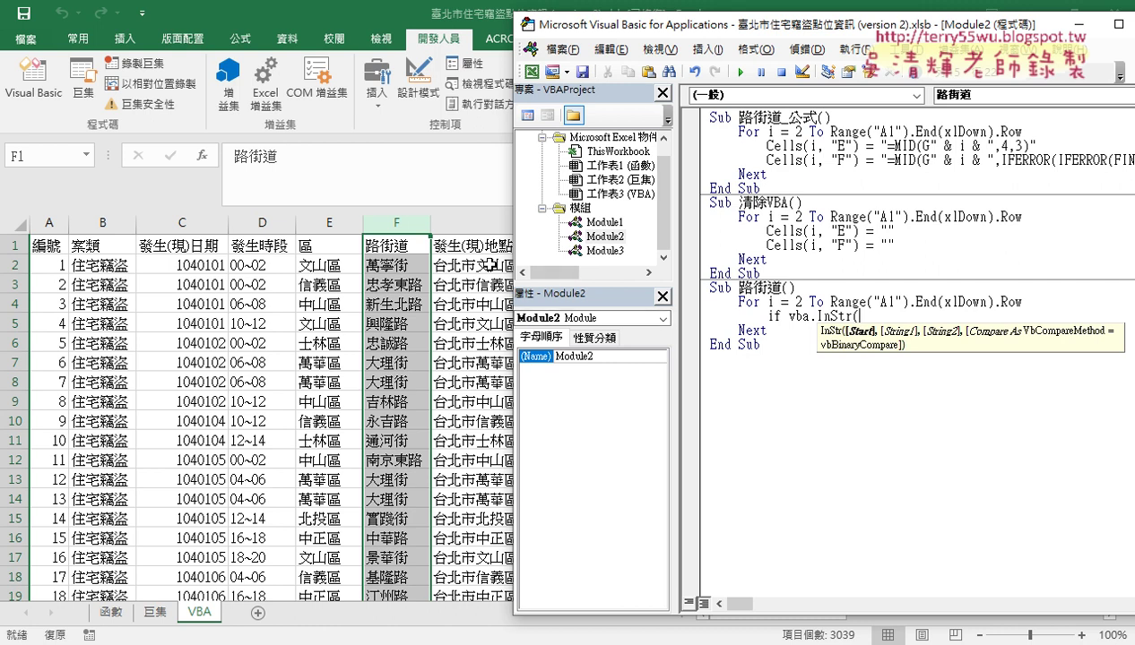
pyautogui.moveTo(676, 261)
pyautogui.mouseDown()
pyautogui.moveTo(516, 259)
pyautogui.moveTo(620, 259)
pyautogui.mouseUp()
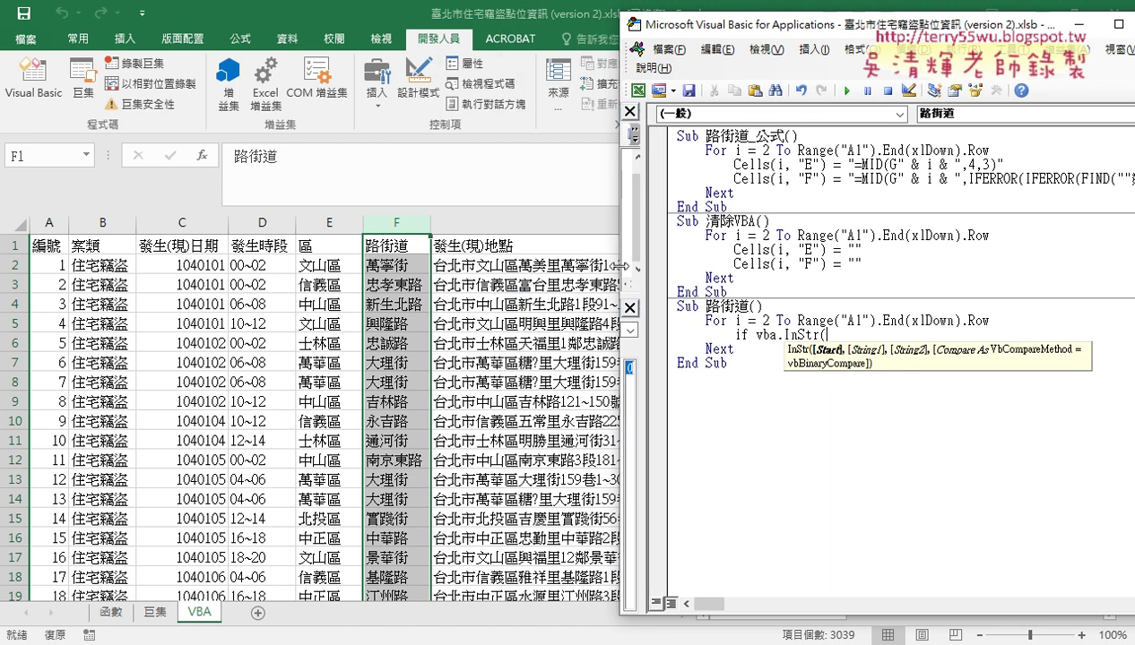
pyautogui.write('cells')
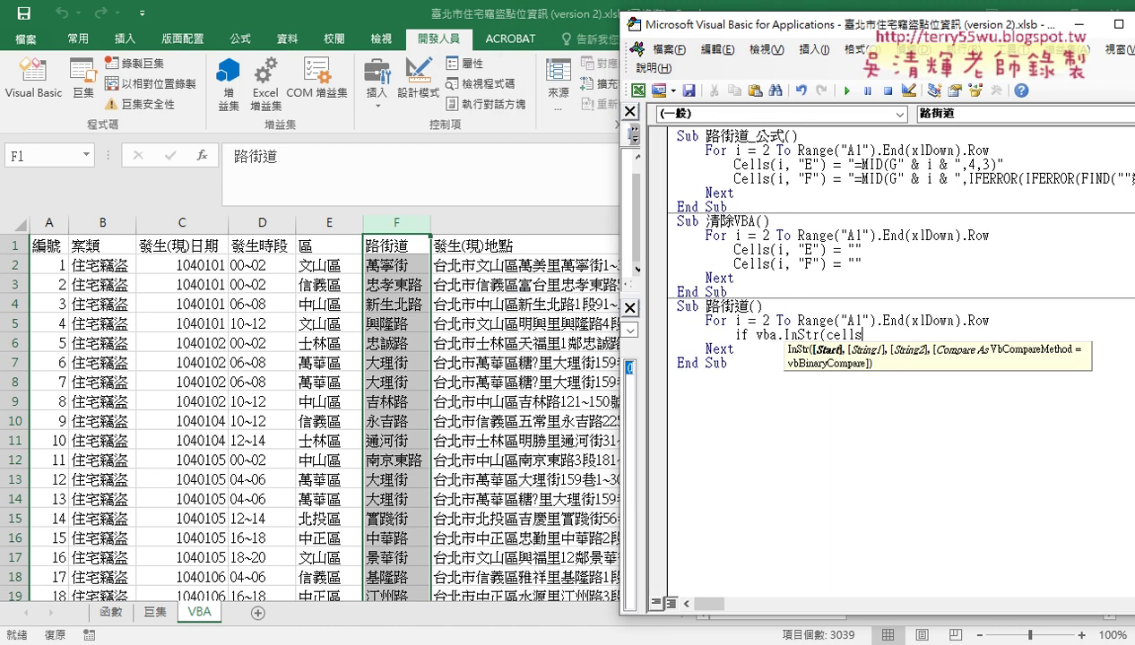
pyautogui.write('(i,')
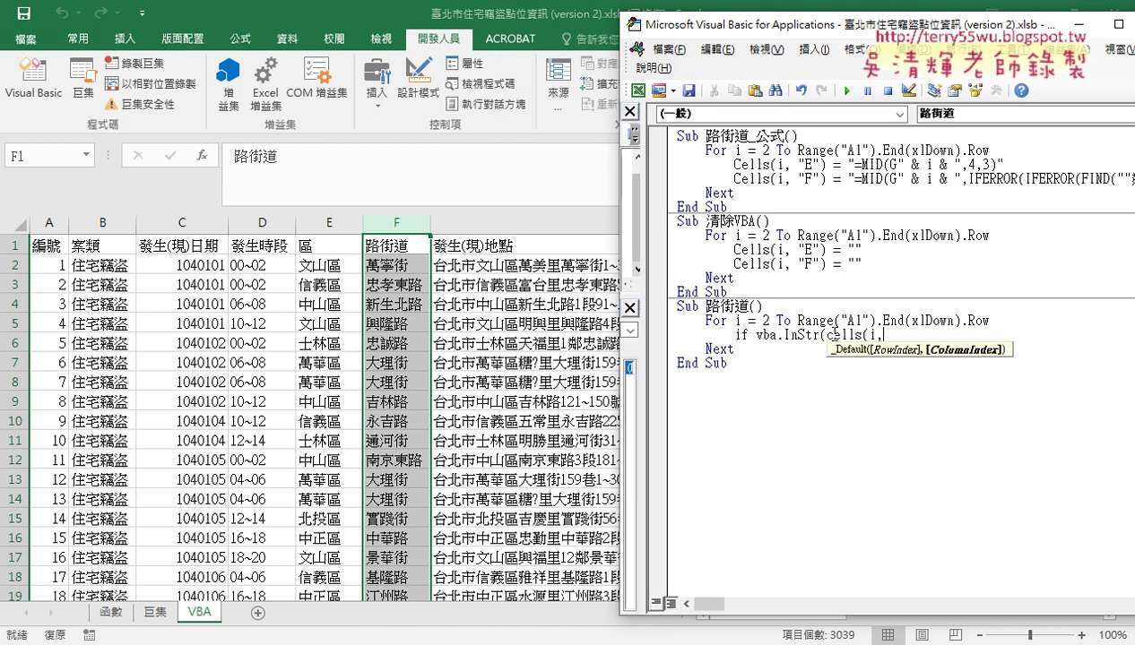
pyautogui.write('"')
pyautogui.write('G')
pyautogui.press('Right')
pyautogui.write(',')
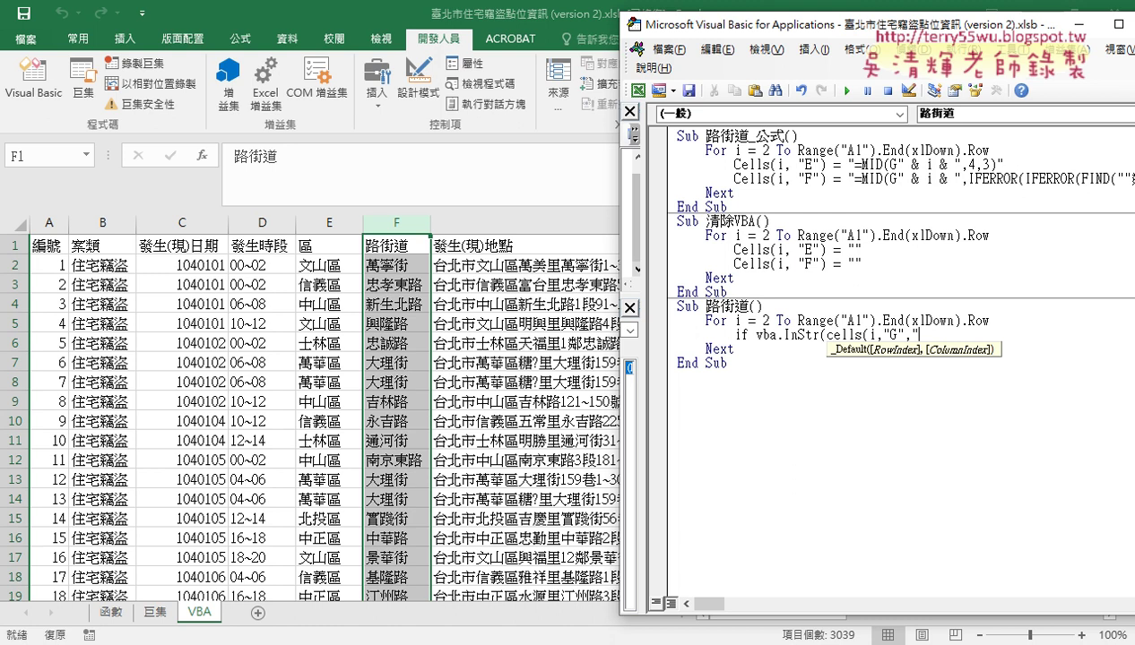
pyautogui.press('BackSpace')
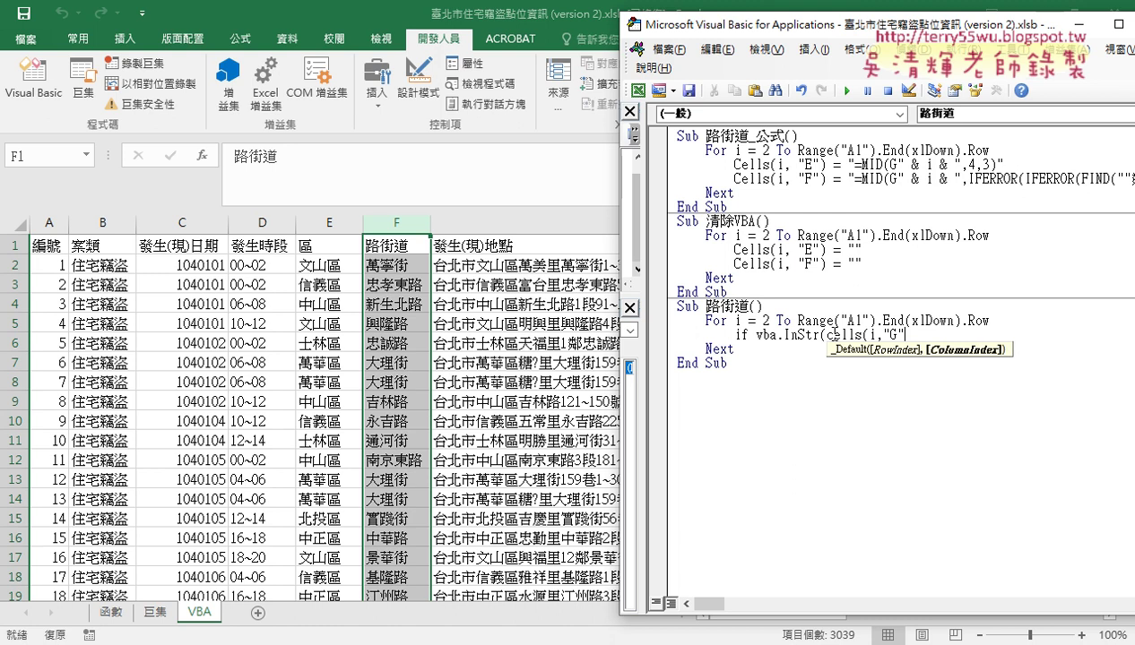
pyautogui.write('),"')
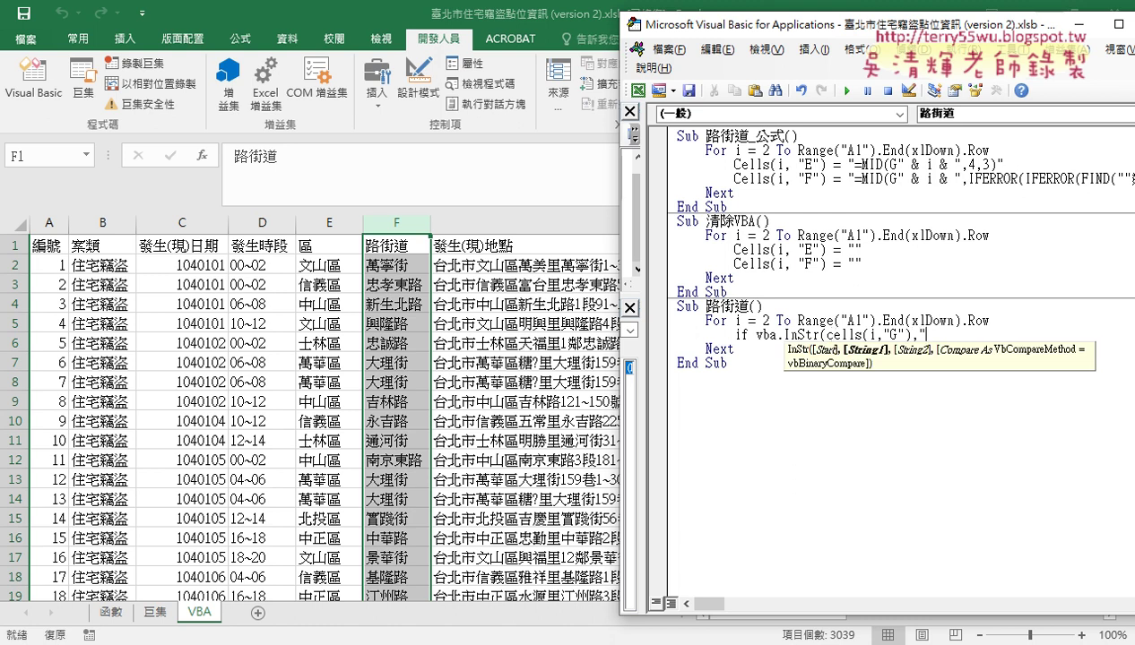
pyautogui.write('ㄌㄧ')
pyautogui.write('ㄢˊ')
# - Enter "鄰" as the InStr search term with the Bopomofo IME and end the line with Then
pyautogui.press('Down')
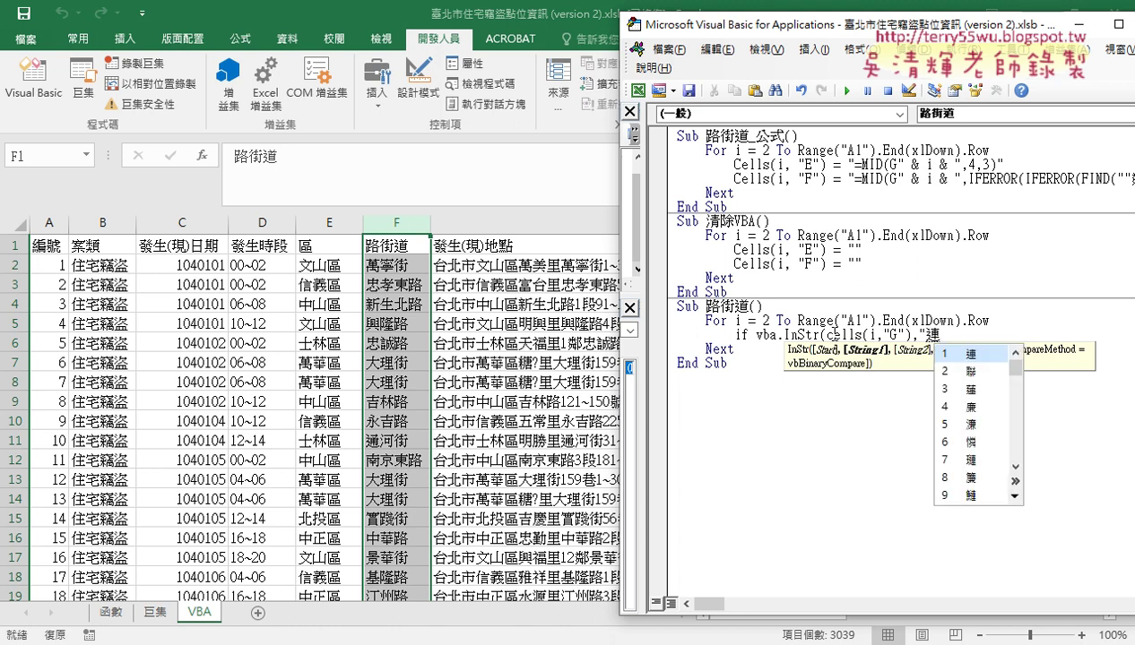
pyautogui.press('Escape')
pyautogui.press('BackSpace')
pyautogui.write('ㄌㄧ')
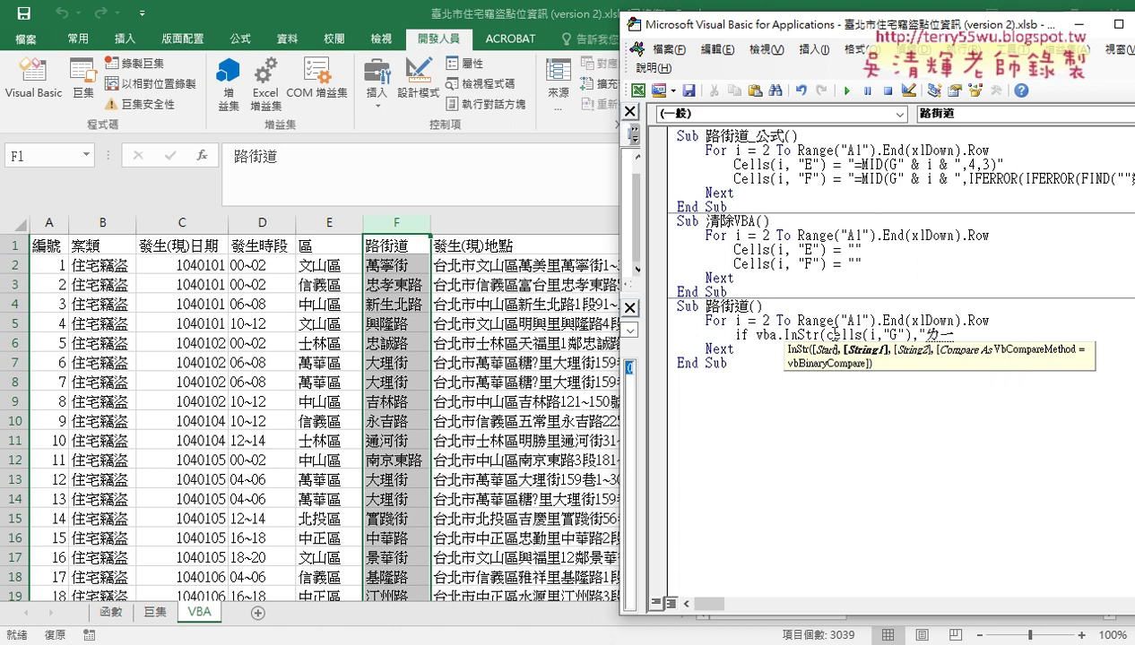
pyautogui.write('ㄣˊ')
pyautogui.press('Down')
pyautogui.press('Down')
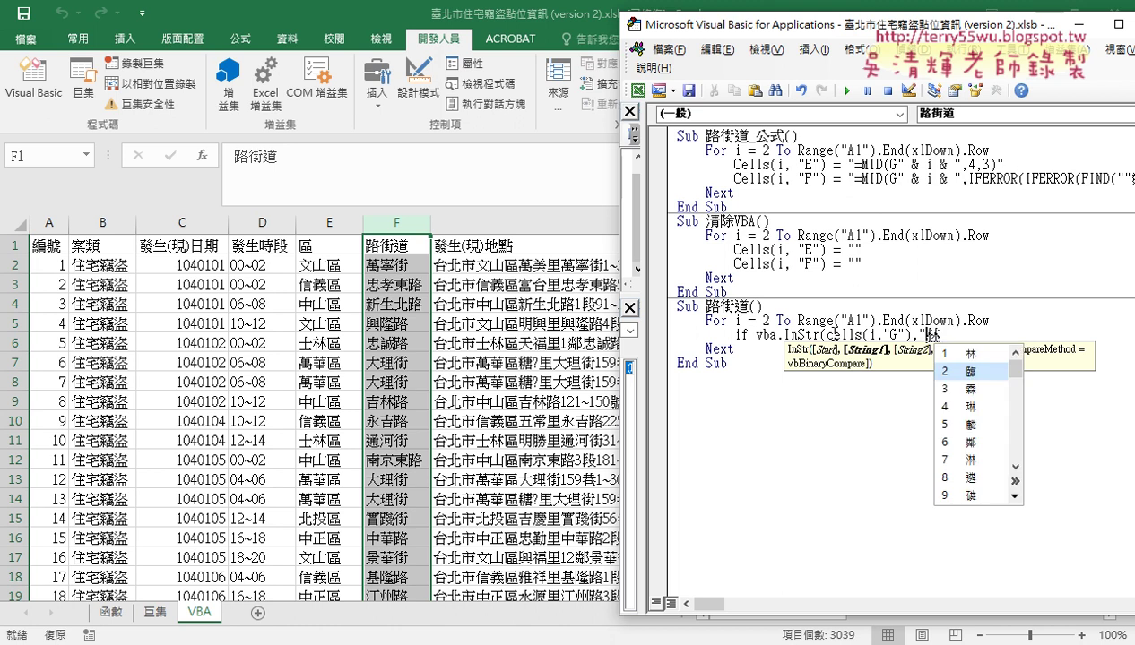
pyautogui.press('Down')
pyautogui.press('Down')
pyautogui.press('Down')
pyautogui.press('Down')
pyautogui.press('Return')
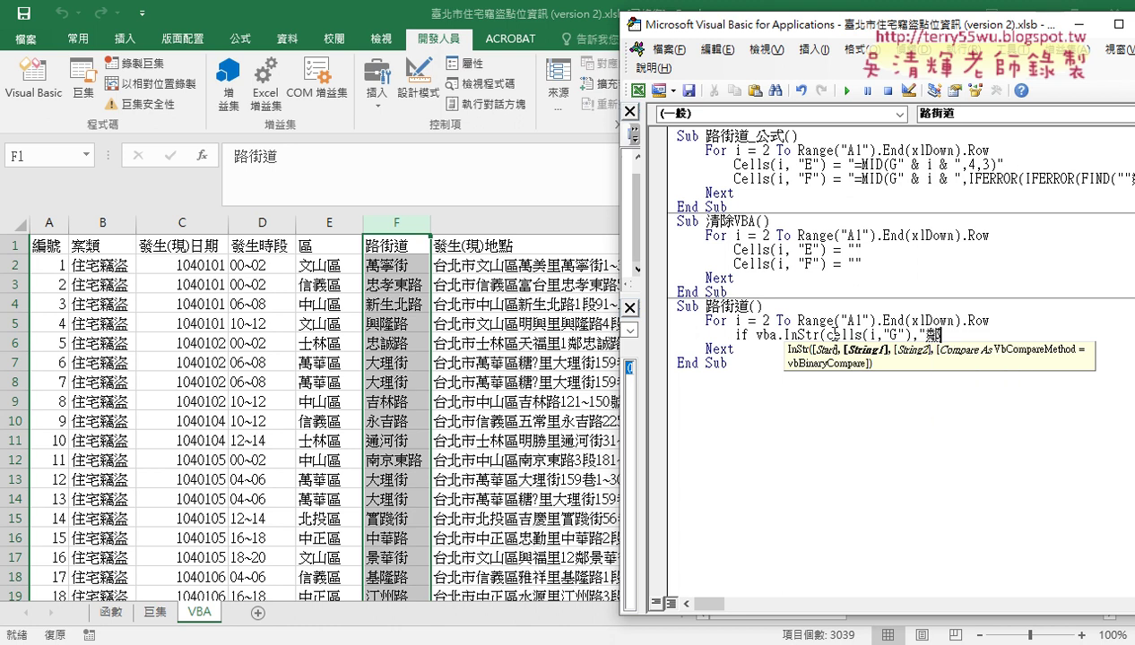
pyautogui.write('" ')
pyautogui.write('ㄏ')
pyautogui.press('BackSpace')
pyautogui.write('then')
pyautogui.press('Return')
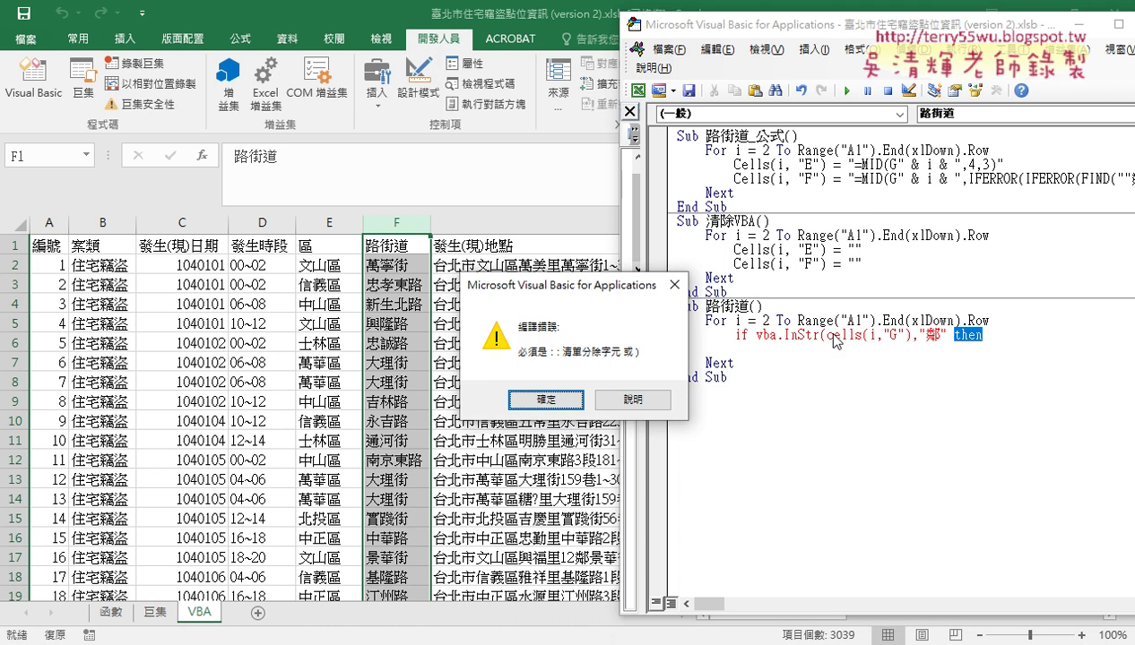
# - Add the missing closing parenthesis after the compile error and begin a= below
pyautogui.press('Return')
pyautogui.press('Left')
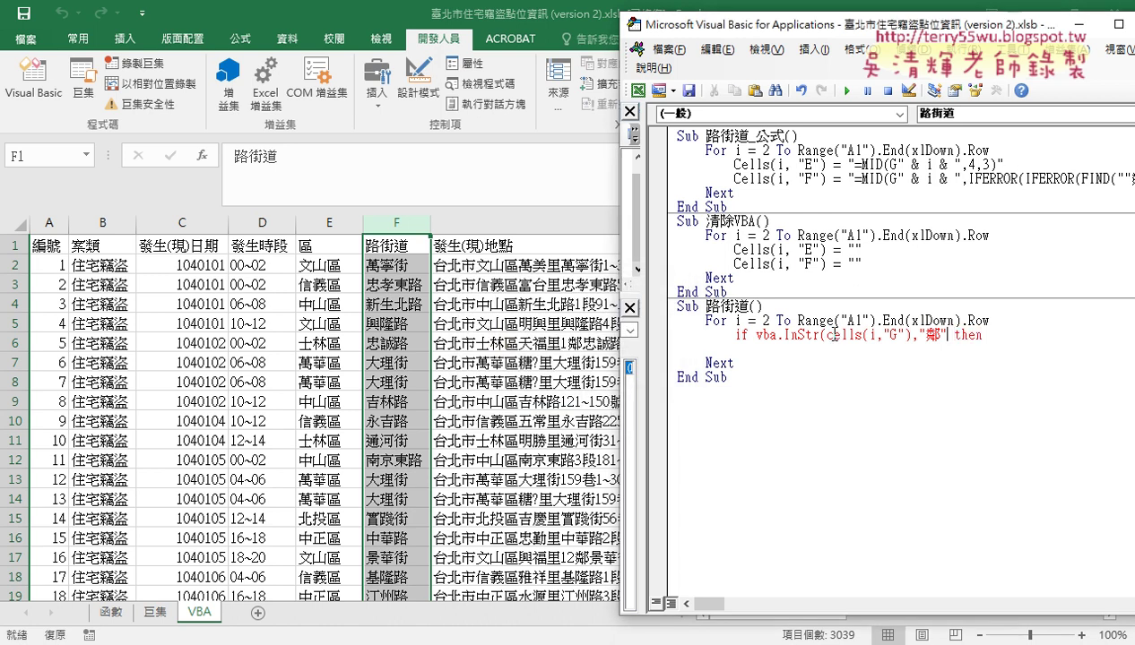
pyautogui.write(')')
pyautogui.press('Down')
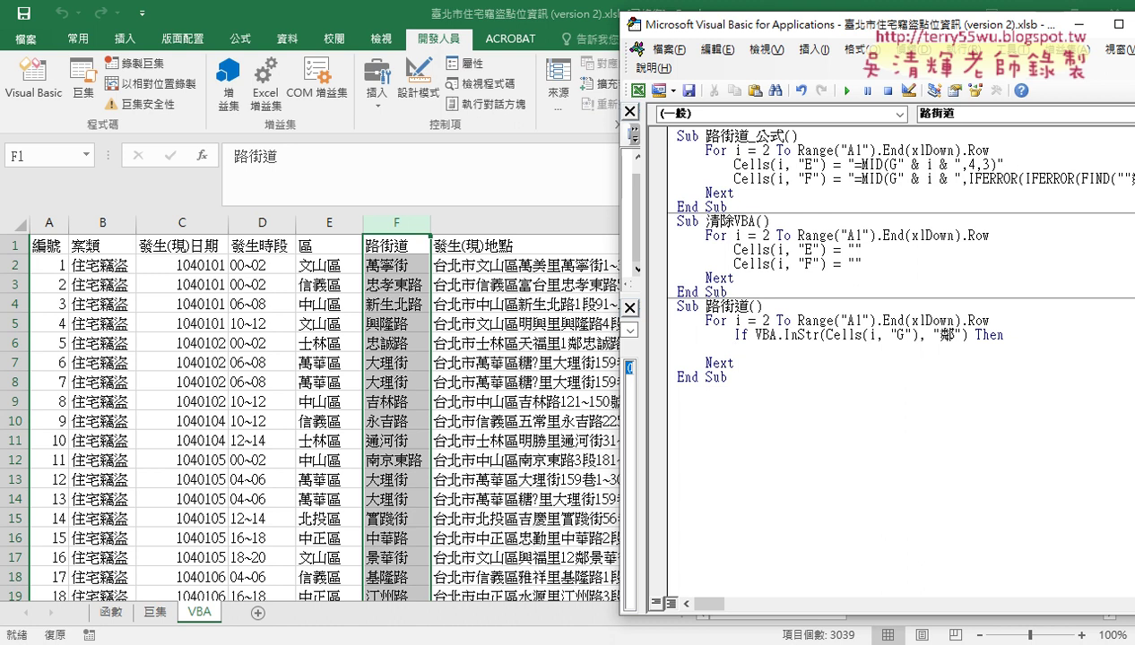
pyautogui.write('a=')
# - Complete the assignment a = VBA.InStr(Cells(i, "G"), "鄰") and close the 鄰 test with End If
pyautogui.click(757, 334)
pyautogui.click(587, 397)
pyautogui.moveTo(756, 334)
pyautogui.mouseDown()
pyautogui.moveTo(964, 335)
pyautogui.moveTo(936, 350)
pyautogui.mouseUp()
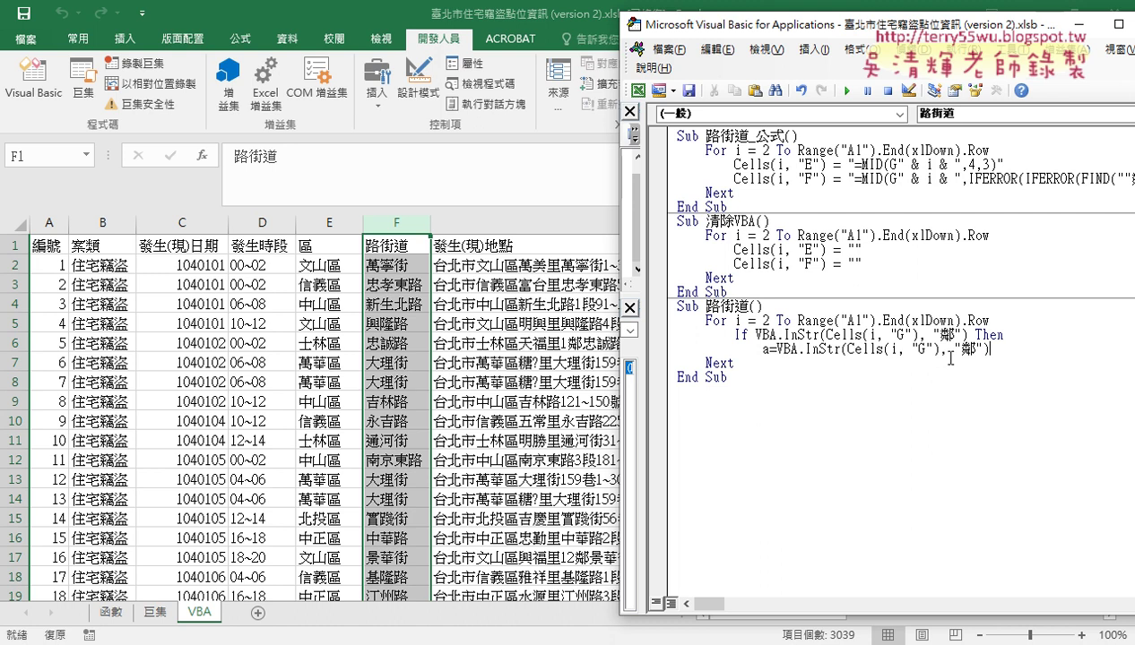
pyautogui.press('Return')
pyautogui.press('BackSpace')
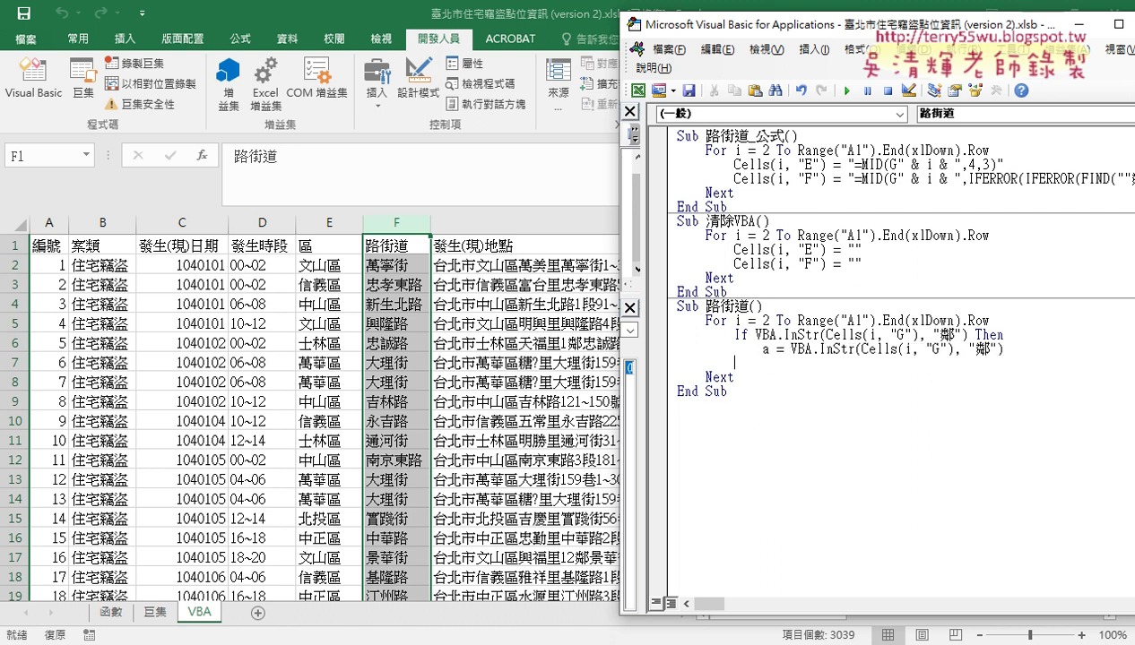
pyautogui.write('e')
pyautogui.write('ndi')
pyautogui.write('f')
pyautogui.click(979, 348)
pyautogui.press('Return')
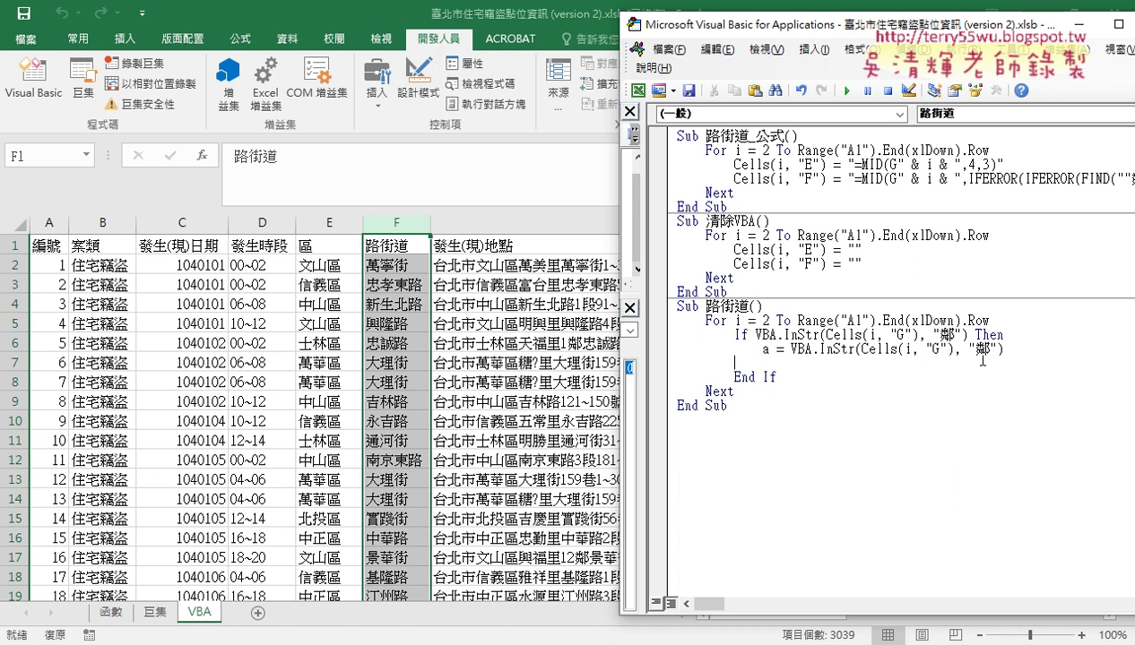
pyautogui.moveTo(1001, 350); pyautogui.dragTo(664, 341)
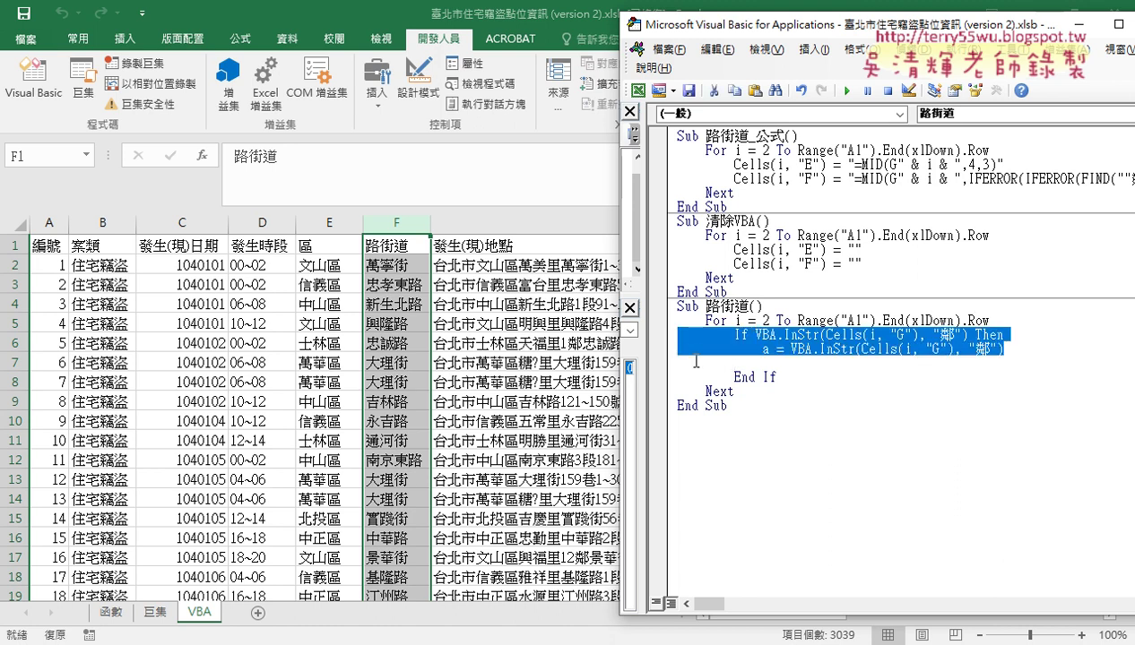
# - Add an ElseIf branch testing 里 that stores its InStr position in a
pyautogui.click(740, 365)
pyautogui.write('If VBA.InStr(Cells(i, "G"), "鄰") Then             a = VBA.InStr(Cells(i, "G"), "鄰")')
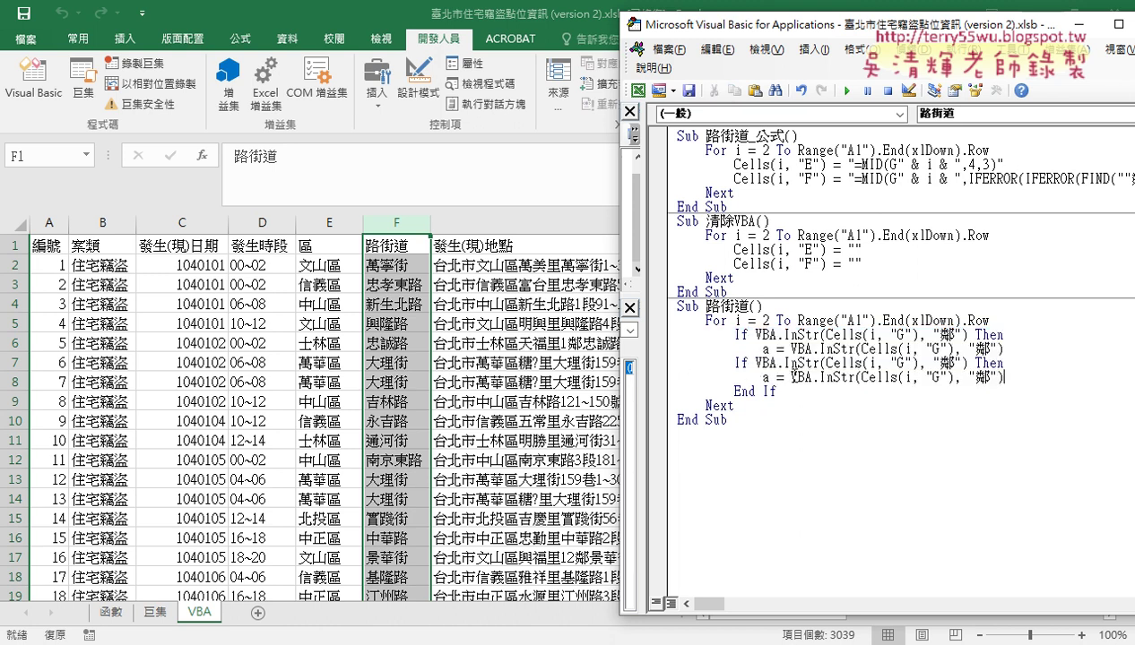
pyautogui.doubleClick(944, 363)
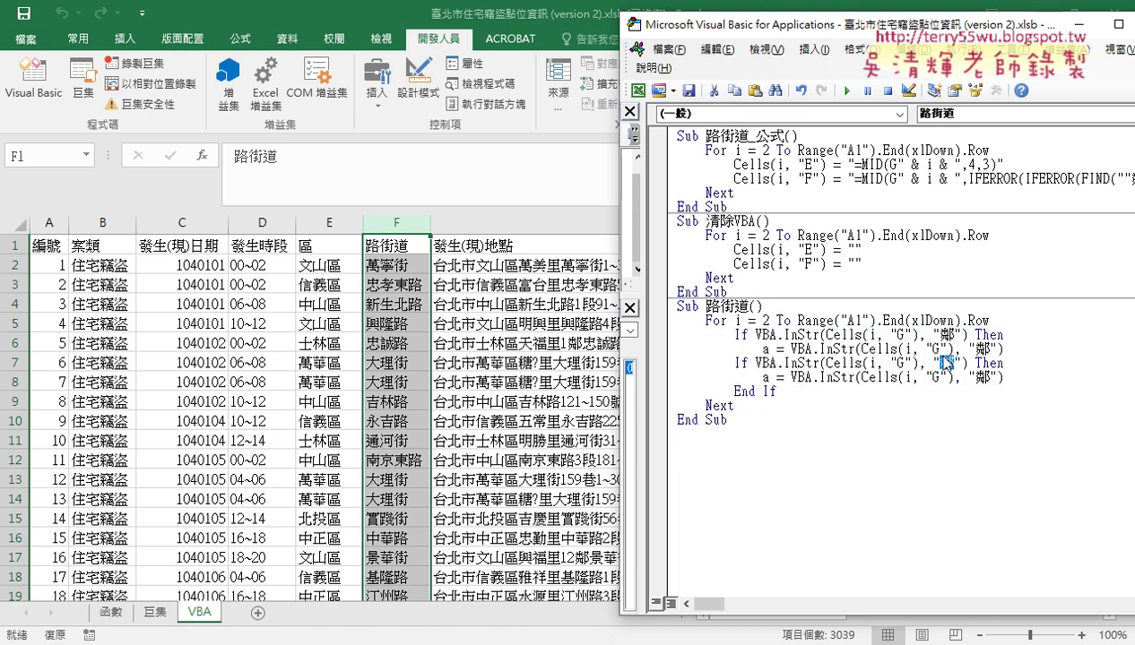
pyautogui.write('里')
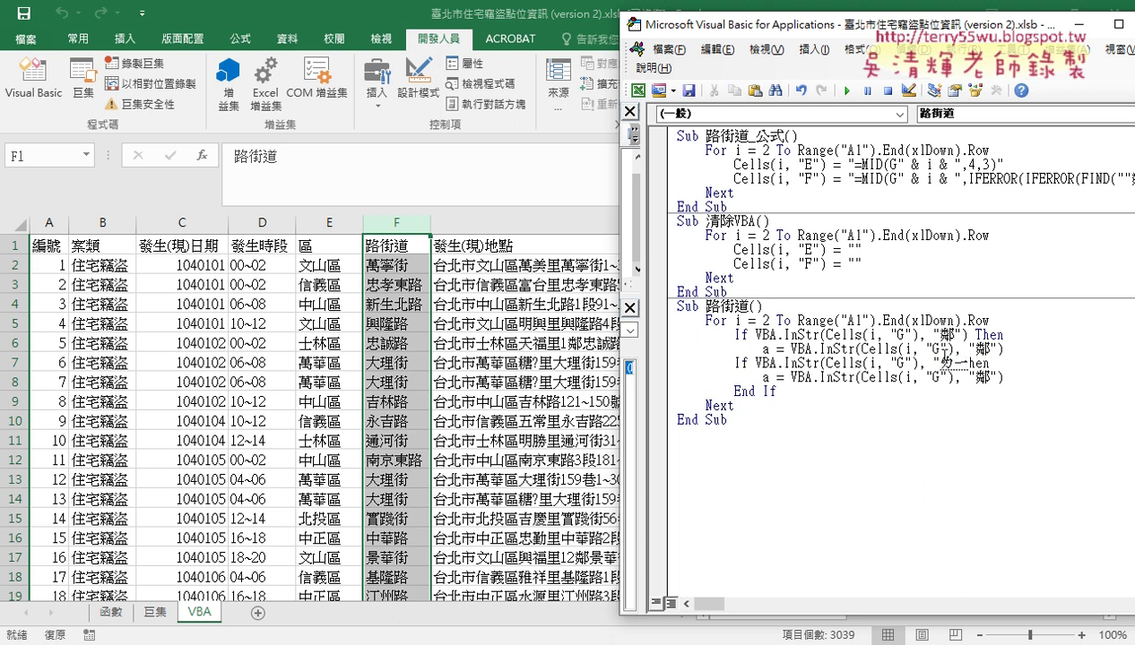
pyautogui.write('里") T')
pyautogui.press('Down')
pyautogui.hotkey('shift', 'Right')
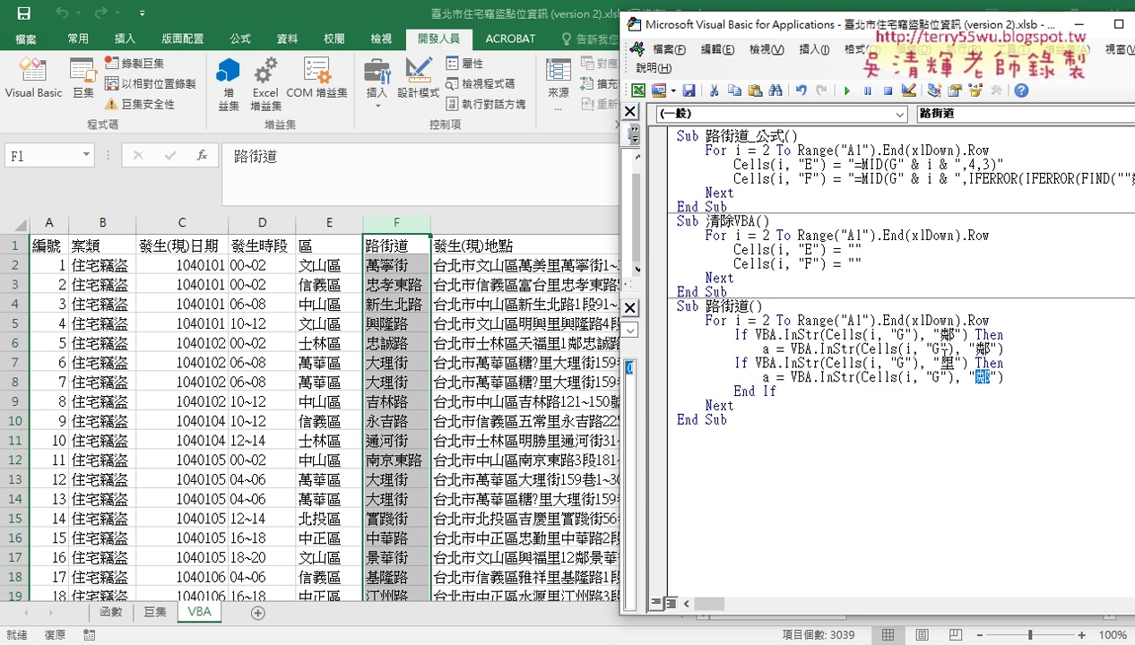
pyautogui.write('里')
pyautogui.click(735, 363)
pyautogui.write('else')
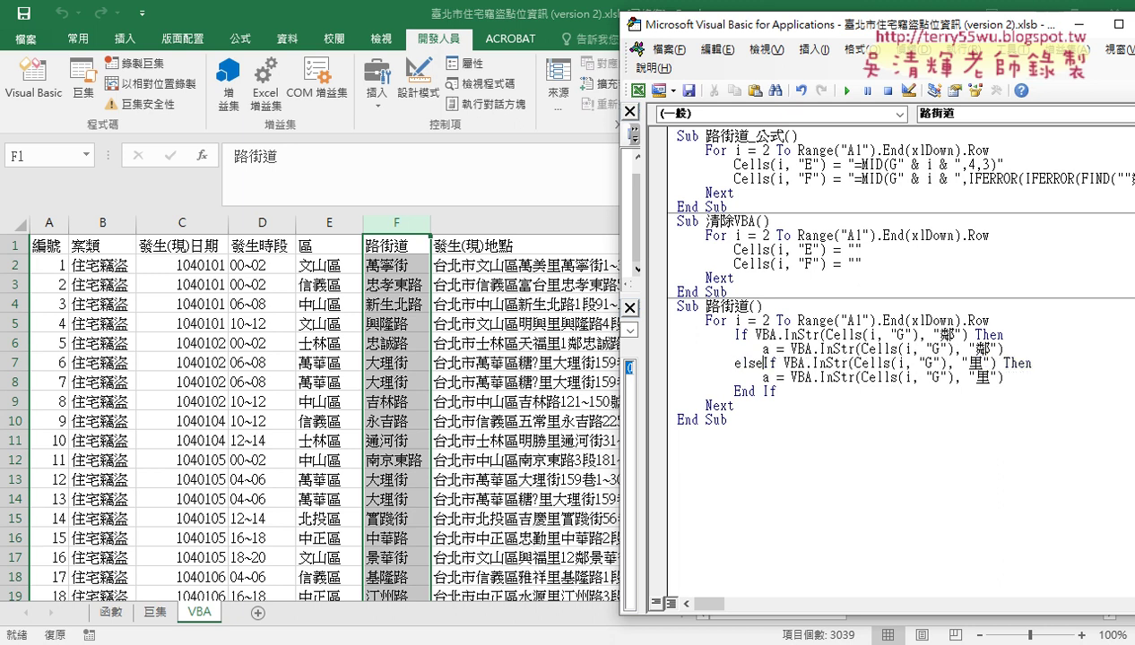
pyautogui.press('Down')
# - Duplicate the ElseIf branch for 區, storing its InStr position in a
pyautogui.doubleClick(739, 334)
pyautogui.moveTo(734, 362); pyautogui.dragTo(776, 368)
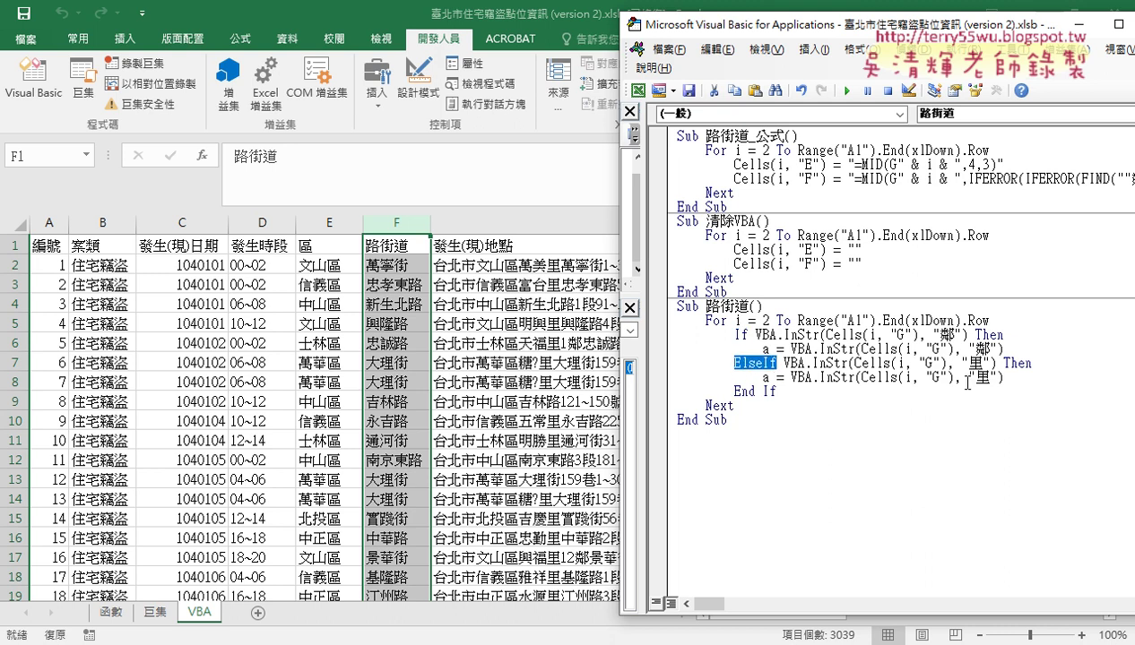
pyautogui.moveTo(1006, 377); pyautogui.dragTo(676, 362)
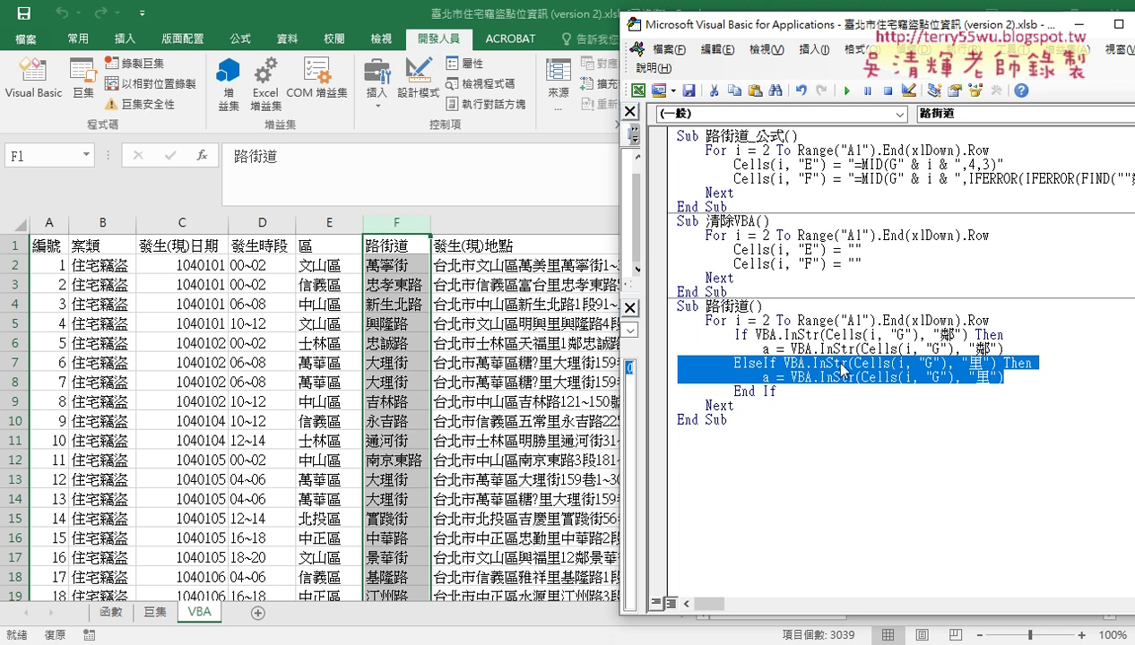
pyautogui.click(1010, 371)
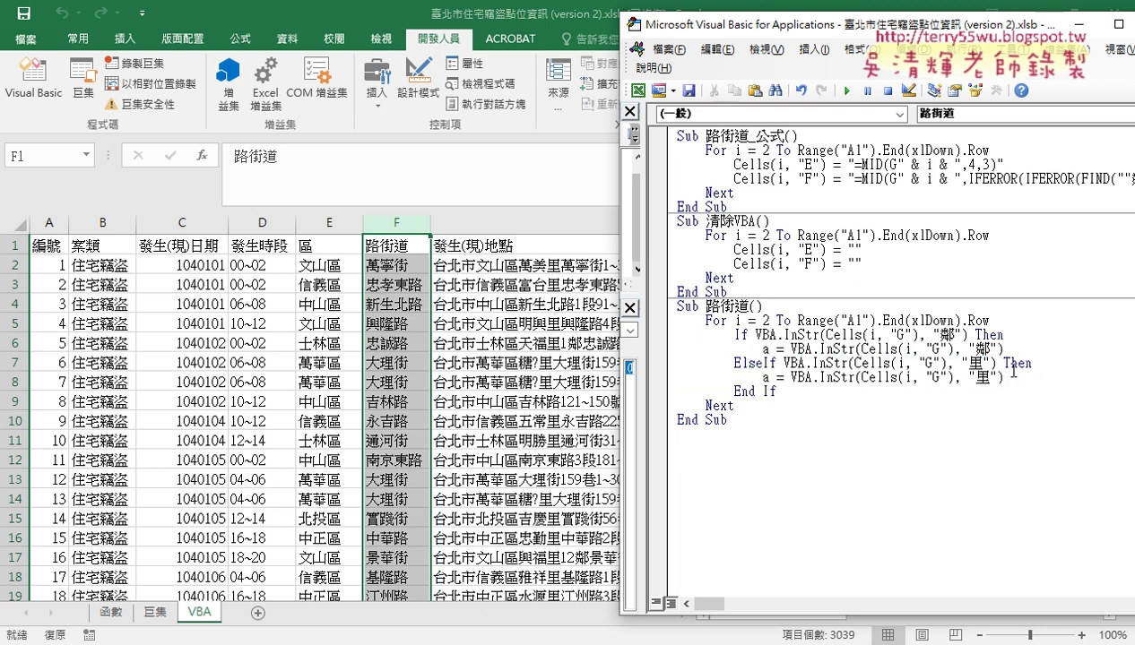
pyautogui.press('Return')
pyautogui.press('BackSpace')
pyautogui.press('BackSpace')
pyautogui.press('BackSpace')
pyautogui.write('ElseIf VBA.InStr(Cells(i, "G"), "里") Then             a = VBA.InStr(Cells(i, "G"), "里")')
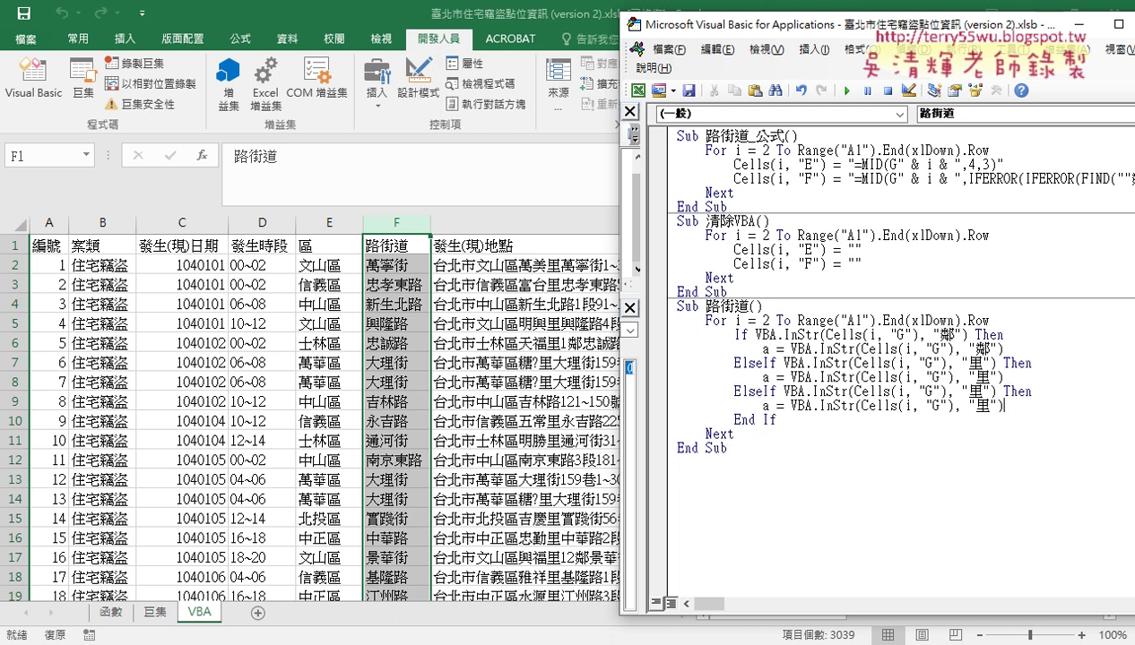
pyautogui.press('Left')
pyautogui.press('Left')
pyautogui.press('Left')
pyautogui.press('Up')
pyautogui.hotkey('shift', 'Left')
pyautogui.press('BackSpace')
pyautogui.write('區')
pyautogui.press('Down')
pyautogui.hotkey('shift', 'Left')
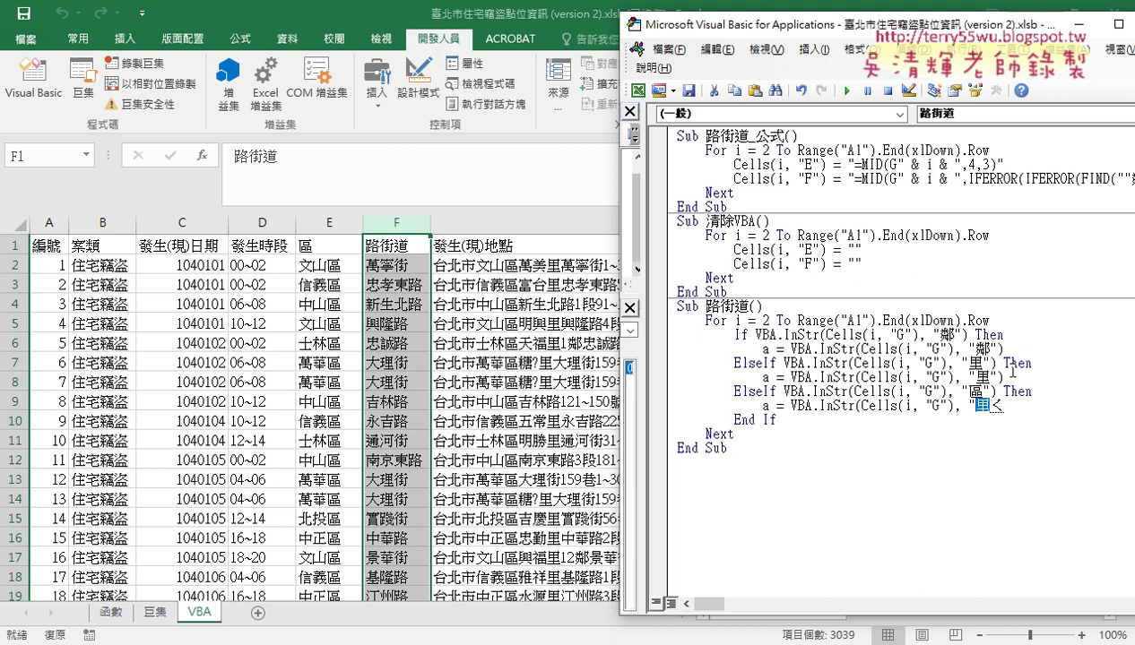
pyautogui.write('區')
pyautogui.press('Return')
# - Add blank lines after End If and select the whole If…End If block for copying
pyautogui.moveTo(777, 419); pyautogui.dragTo(660, 343)
pyautogui.hotkey('ctrl', 'c')
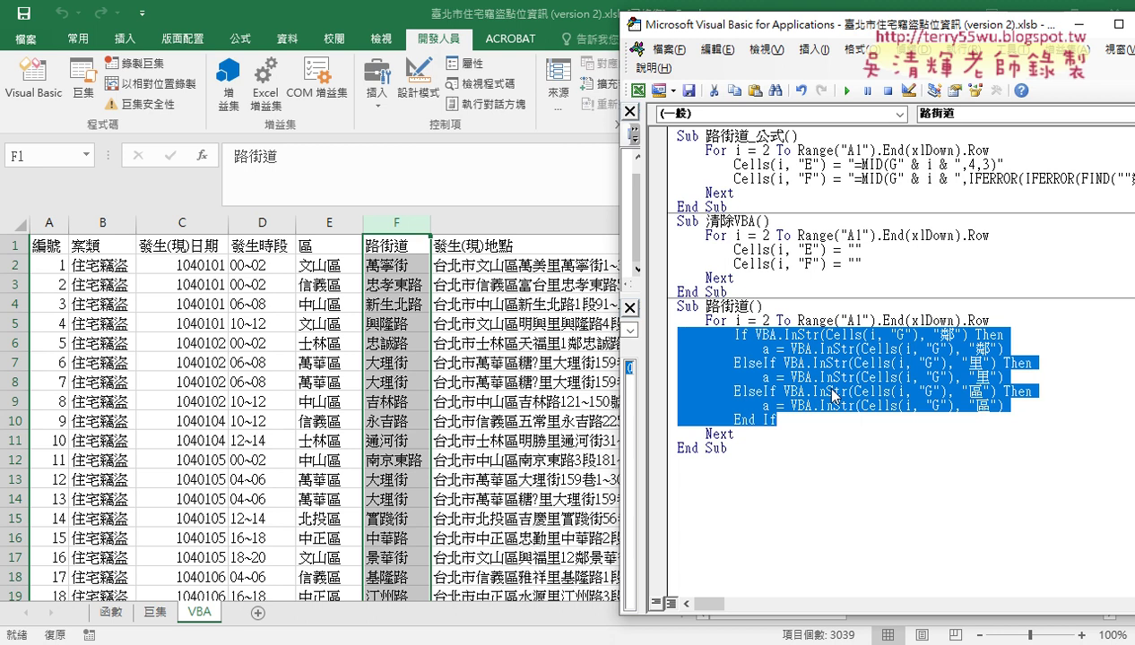
pyautogui.click(782, 419)
pyautogui.press('Return')
pyautogui.press('Return')
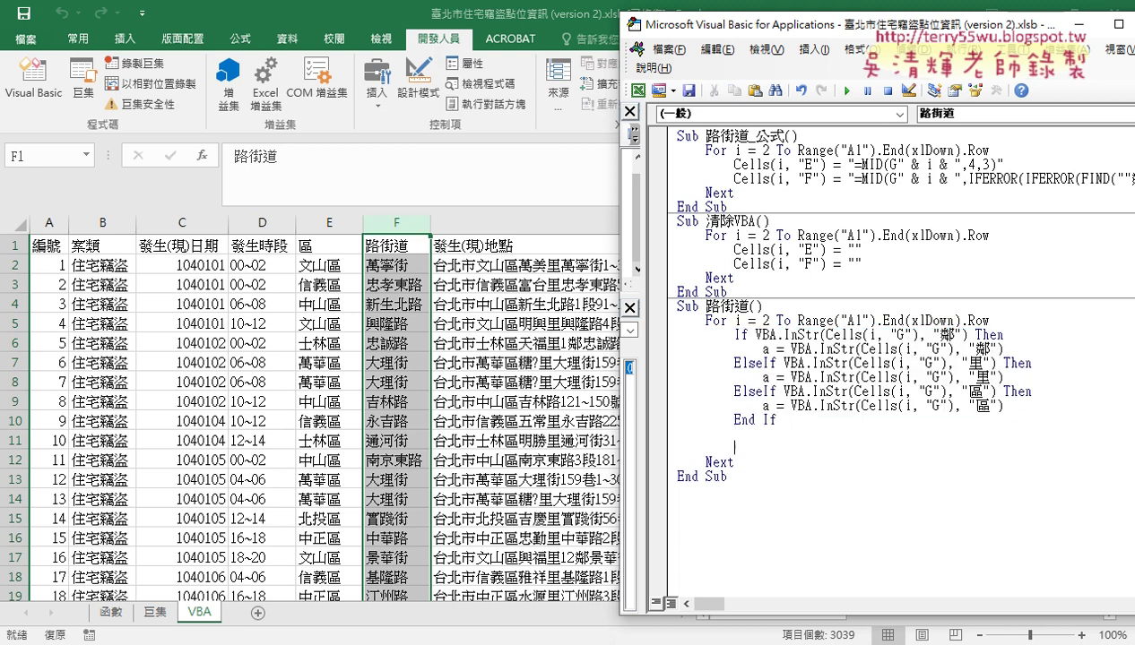
pyautogui.moveTo(778, 421); pyautogui.dragTo(657, 335)
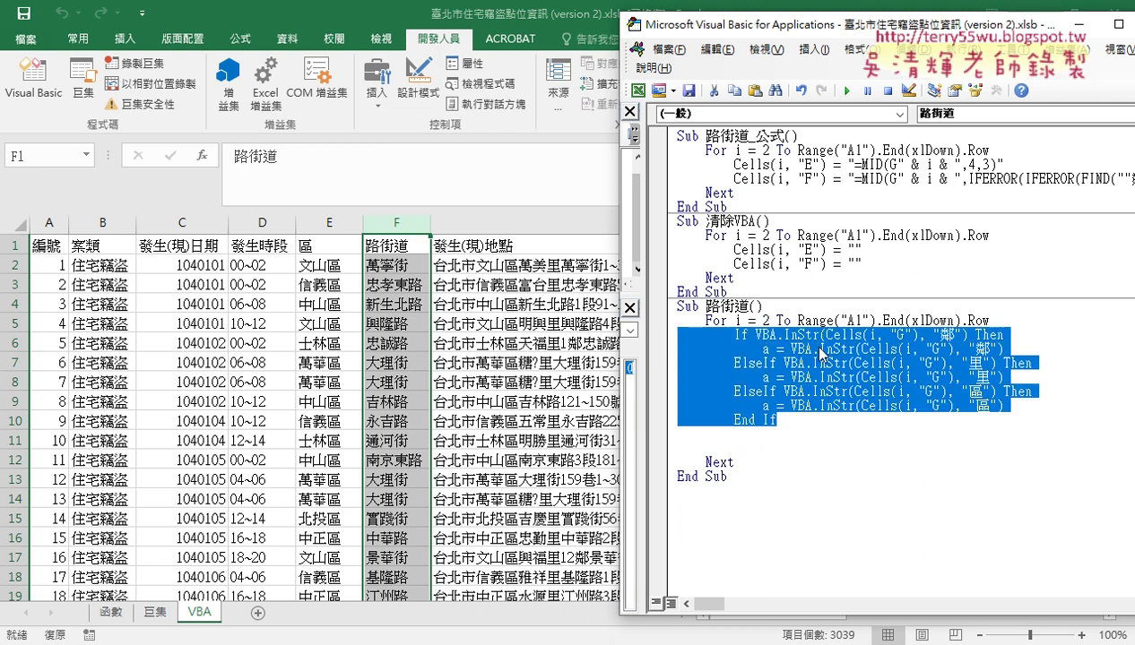
# - Paste a second copy of the If block and change its first test and assignment to 路
pyautogui.click(674, 436)
pyautogui.press('Return')
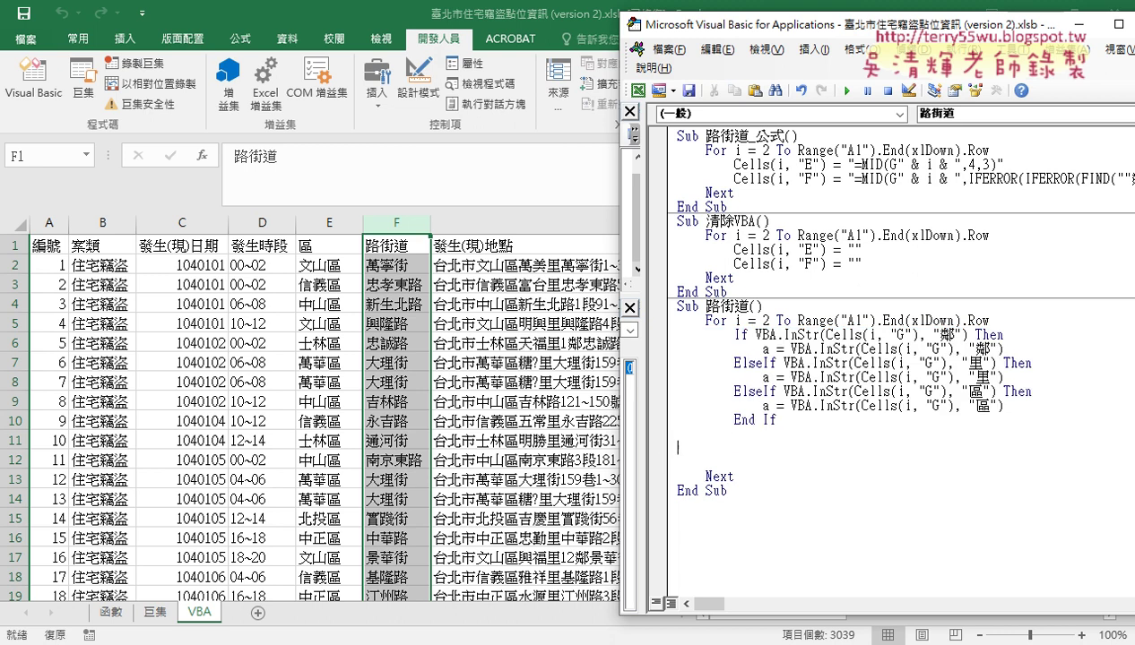
pyautogui.hotkey('ctrl', 'v')
pyautogui.doubleClick(948, 448)
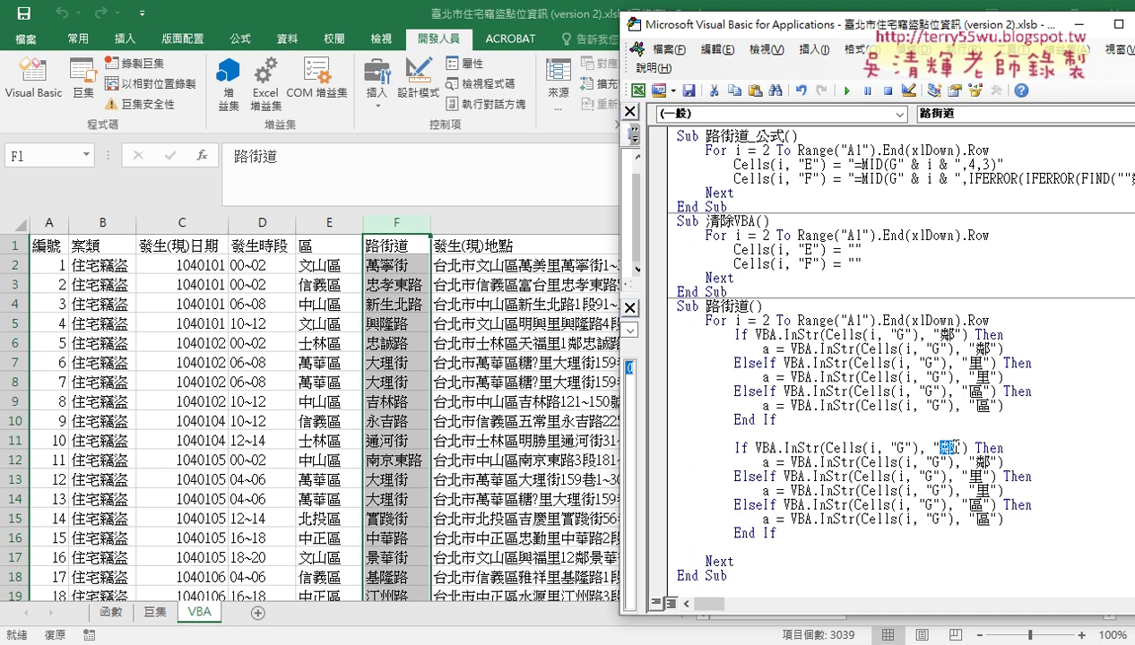
pyautogui.write('xj4')
pyautogui.press('Return')
pyautogui.press('Down')
pyautogui.hotkey('shift', 'Right')
# - Change the copied ElseIf branches from 里 and 區 to 街 and 道
pyautogui.write('xj4')
pyautogui.press('Return')
pyautogui.hotkey('shift', 'Right')
pyautogui.write('xj4')
pyautogui.press('Down')
pyautogui.press('Down')
pyautogui.press('Return')
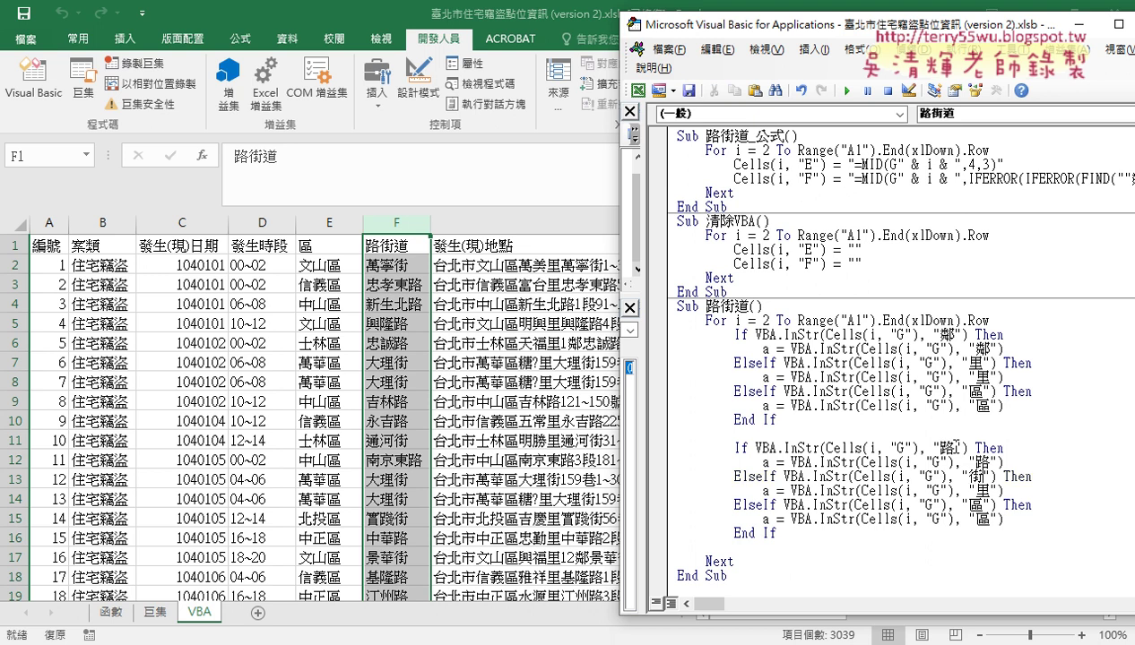
pyautogui.press('Down')
pyautogui.hotkey('shift', 'Left')
pyautogui.write('街')
pyautogui.press('Down')
pyautogui.hotkey('shift', 'Left')
pyautogui.write('到')
pyautogui.press('Down')
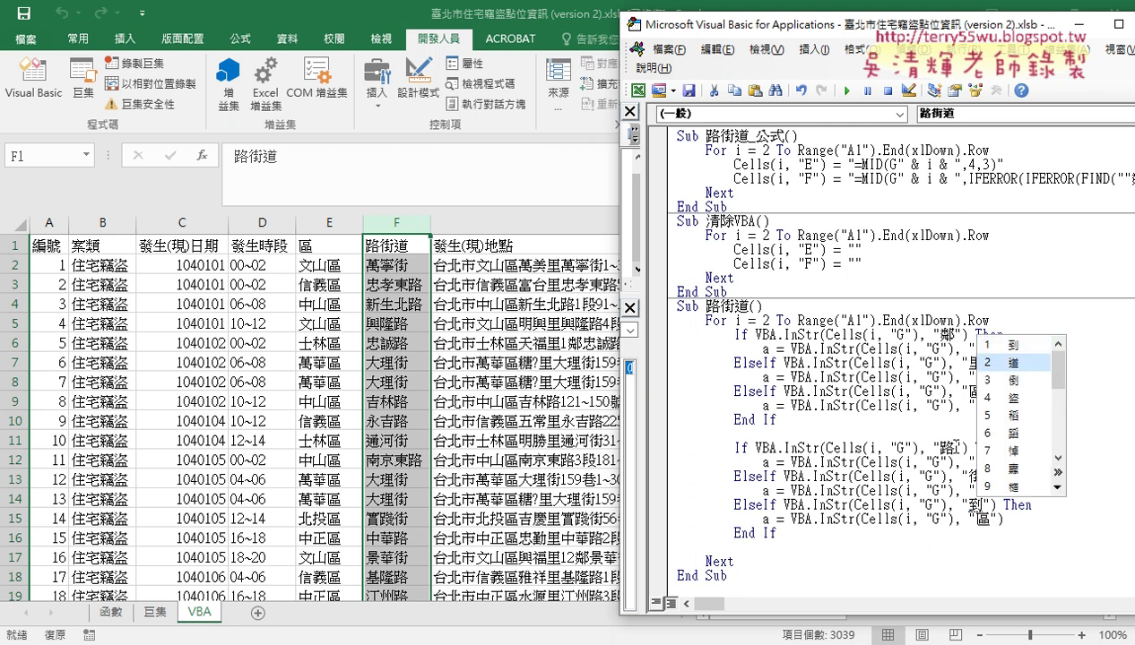
pyautogui.press('Return')
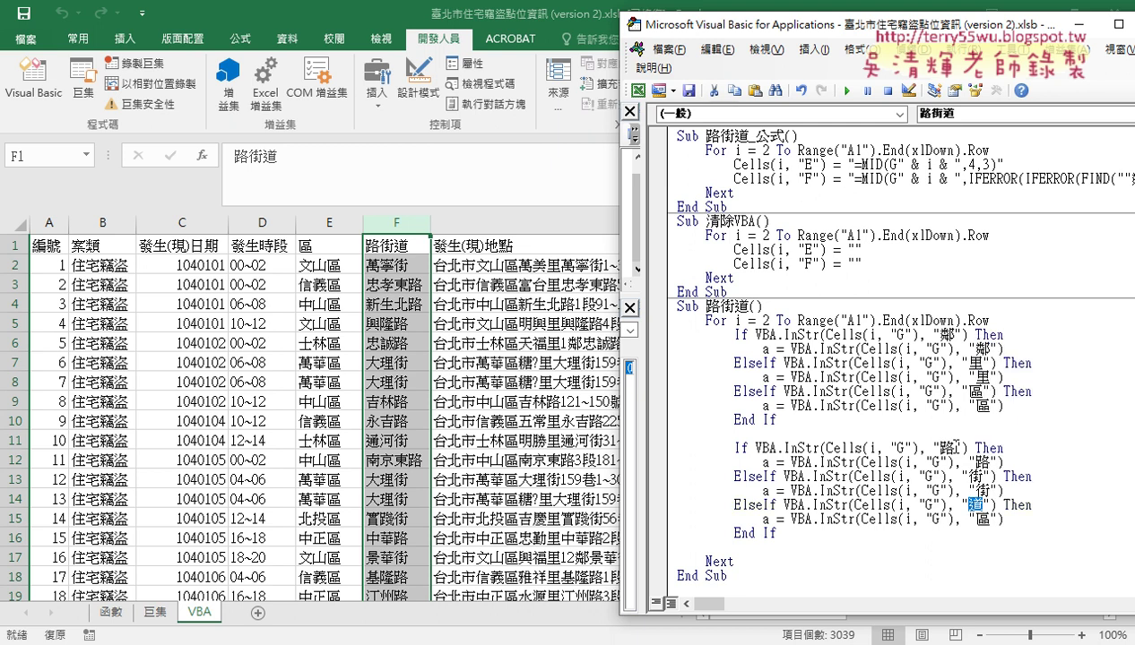
pyautogui.press('Down')
pyautogui.hotkey('shift', 'Left')
pyautogui.write('道')
# - Rename the variable from a to b on the 路, 街 and 道 assignment lines
pyautogui.hotkey('ctrl', 'Left')
pyautogui.hotkey('ctrl', 'Left')
pyautogui.hotkey('ctrl', 'Left')
pyautogui.hotkey('ctrl', 'Left')
pyautogui.press('Up')
pyautogui.press('Up')
pyautogui.press('Up')
pyautogui.hotkey('shift', 'Left')
pyautogui.write('b')
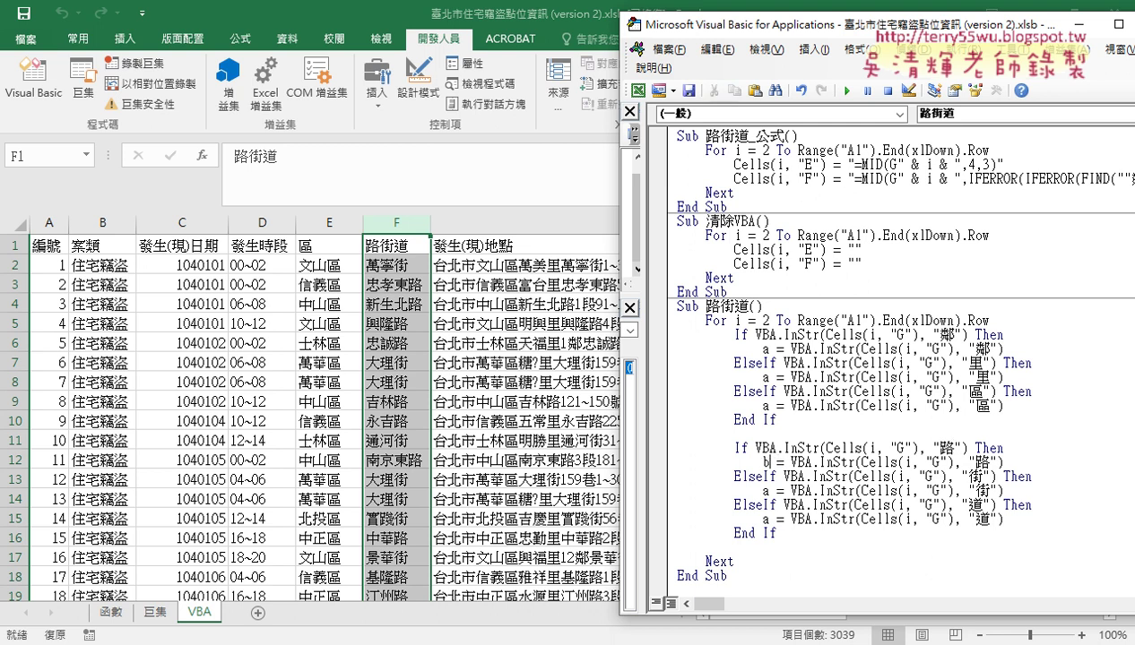
pyautogui.press('Down')
pyautogui.press('Down')
pyautogui.hotkey('shift', 'Left')
pyautogui.write('b')
pyautogui.press('Down')
pyautogui.press('Down')
pyautogui.hotkey('shift', 'Left')
pyautogui.write('b')
# - Add Cells(i, "F") = Mid(Cells(i, "G"), a + 1, b - a) as the last line before Next
pyautogui.doubleClick(763, 349)
pyautogui.click(737, 547)
pyautogui.moveTo(827, 264)
pyautogui.mouseDown()
pyautogui.moveTo(733, 263)
pyautogui.moveTo(755, 549)
pyautogui.mouseUp()
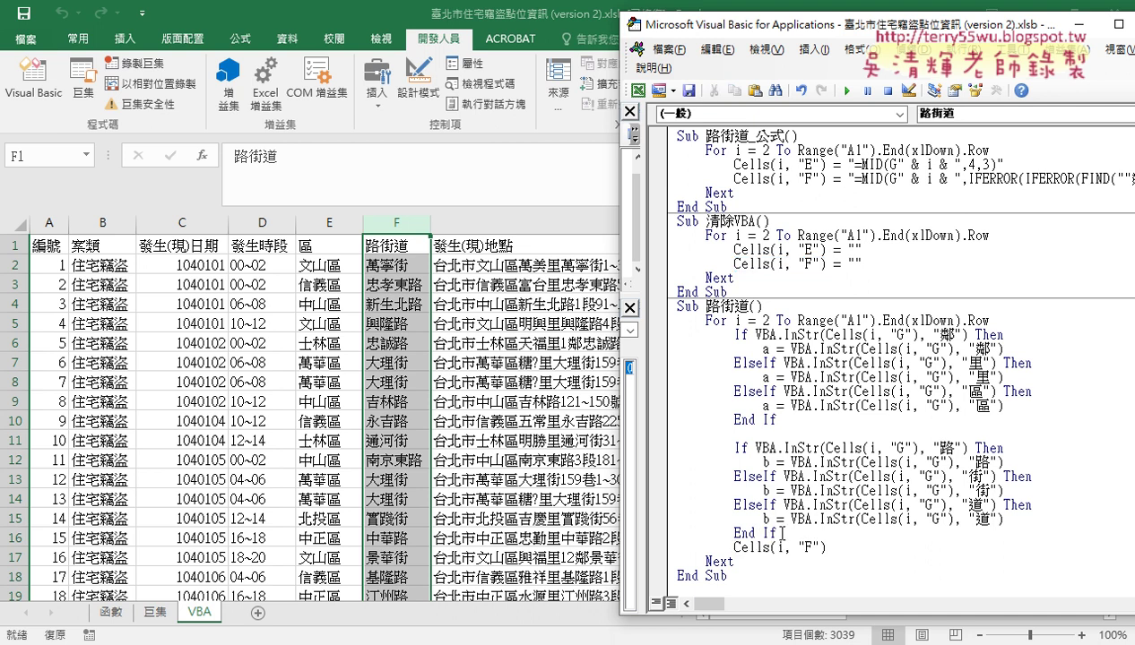
pyautogui.write('=m')
pyautogui.write('id(')
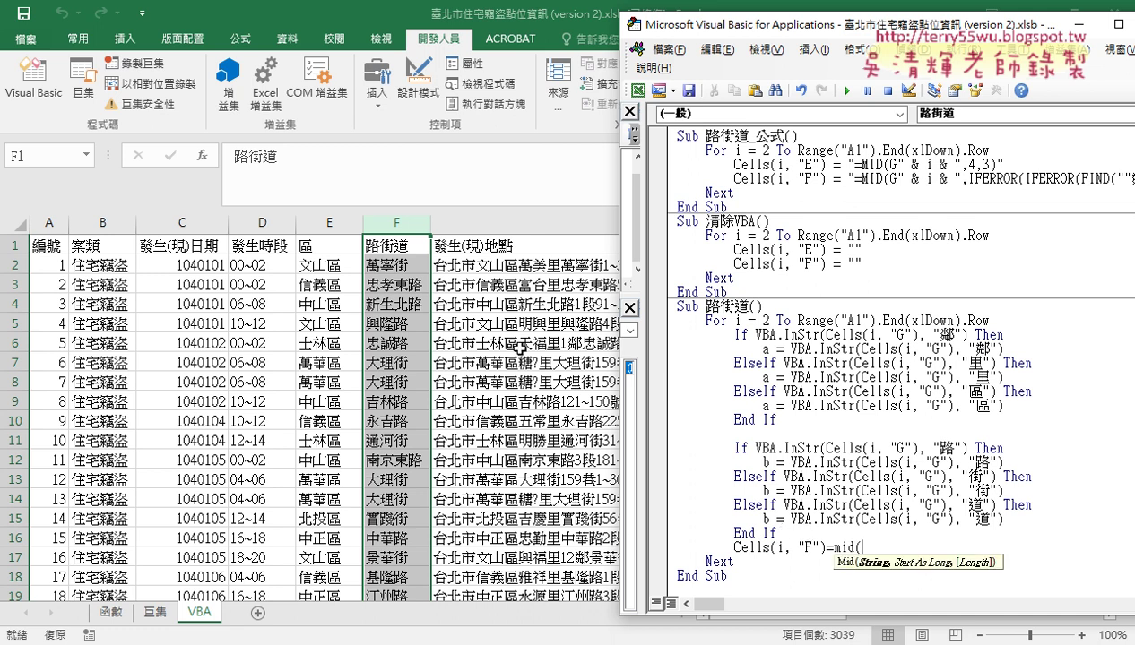
pyautogui.write('cel')
pyautogui.write('ls(i')
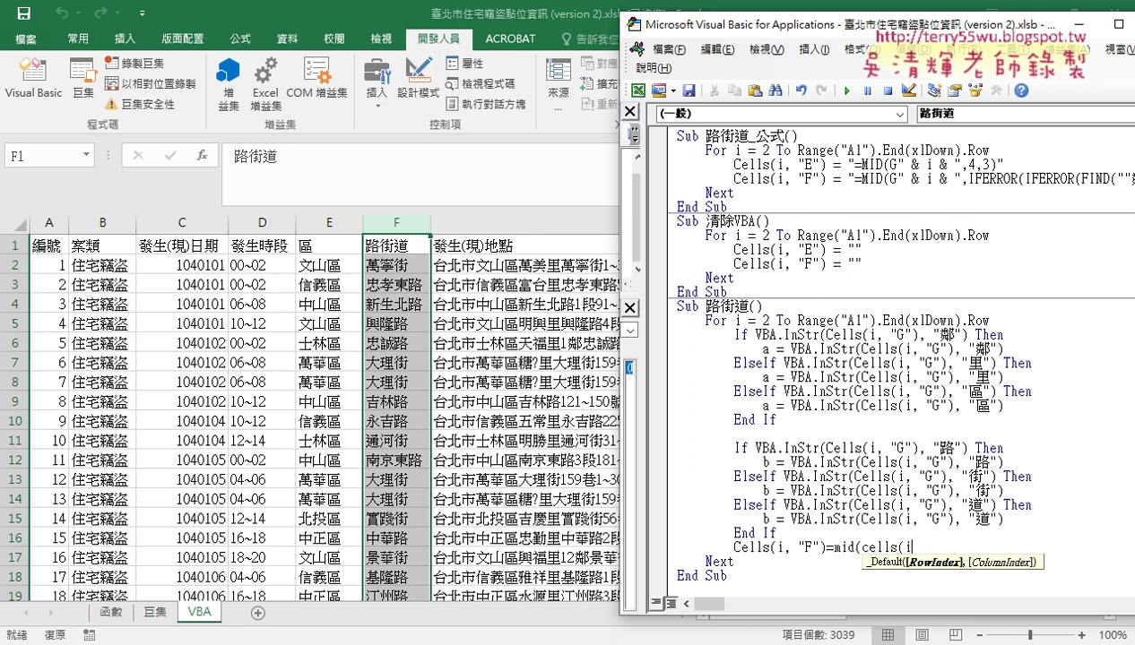
pyautogui.write(',"')
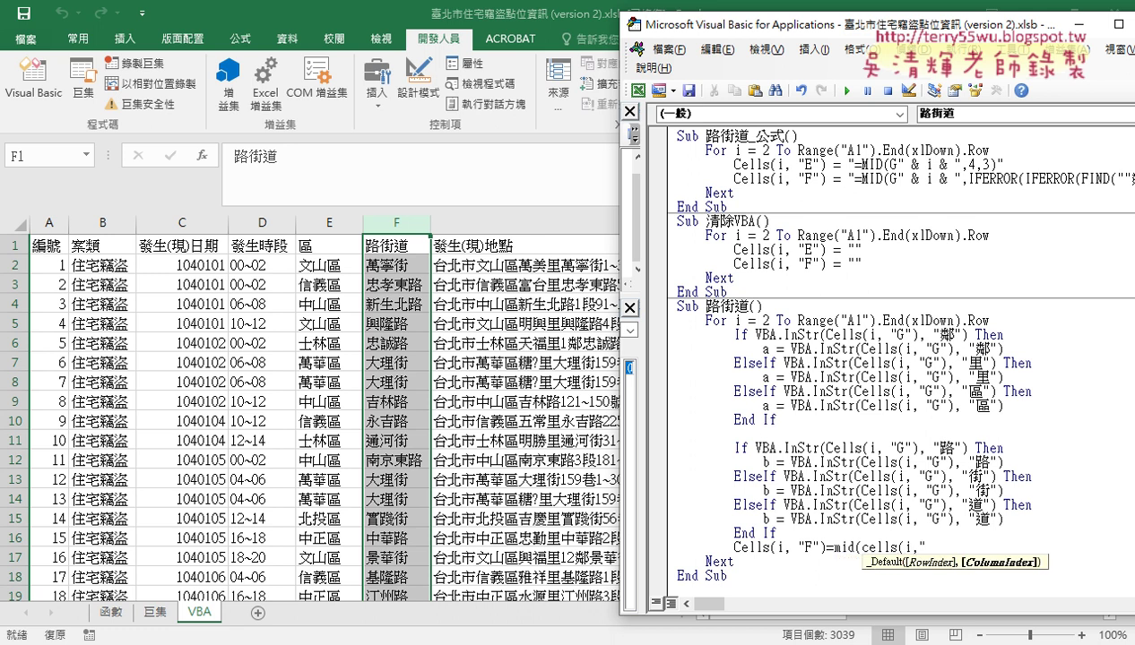
pyautogui.write('G")')
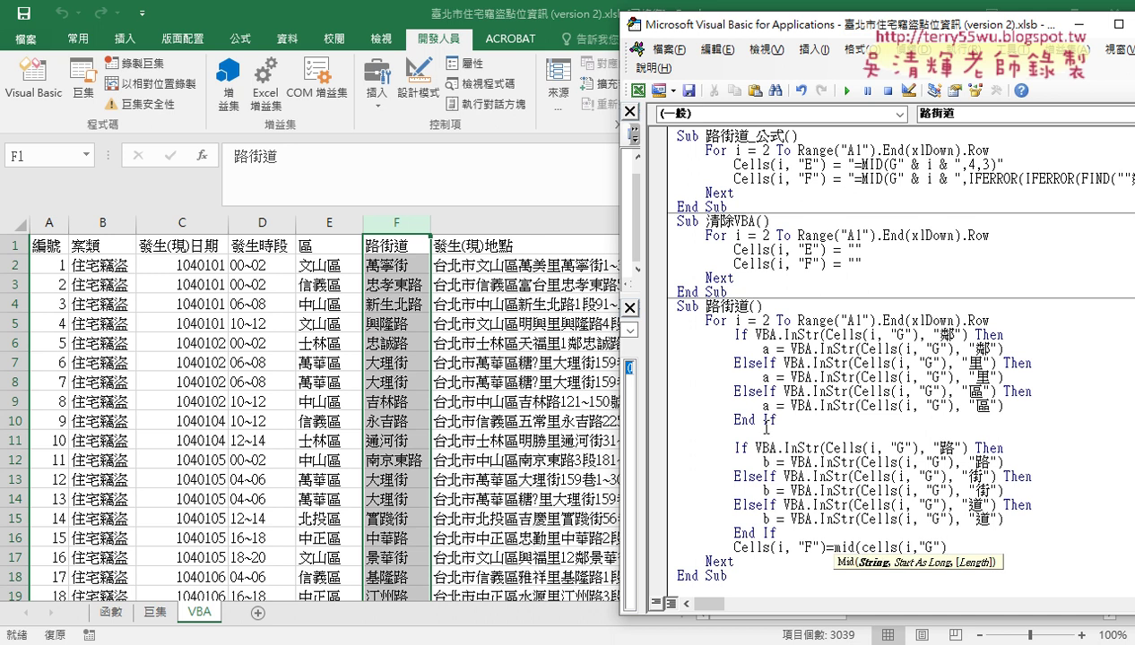
pyautogui.write(',')
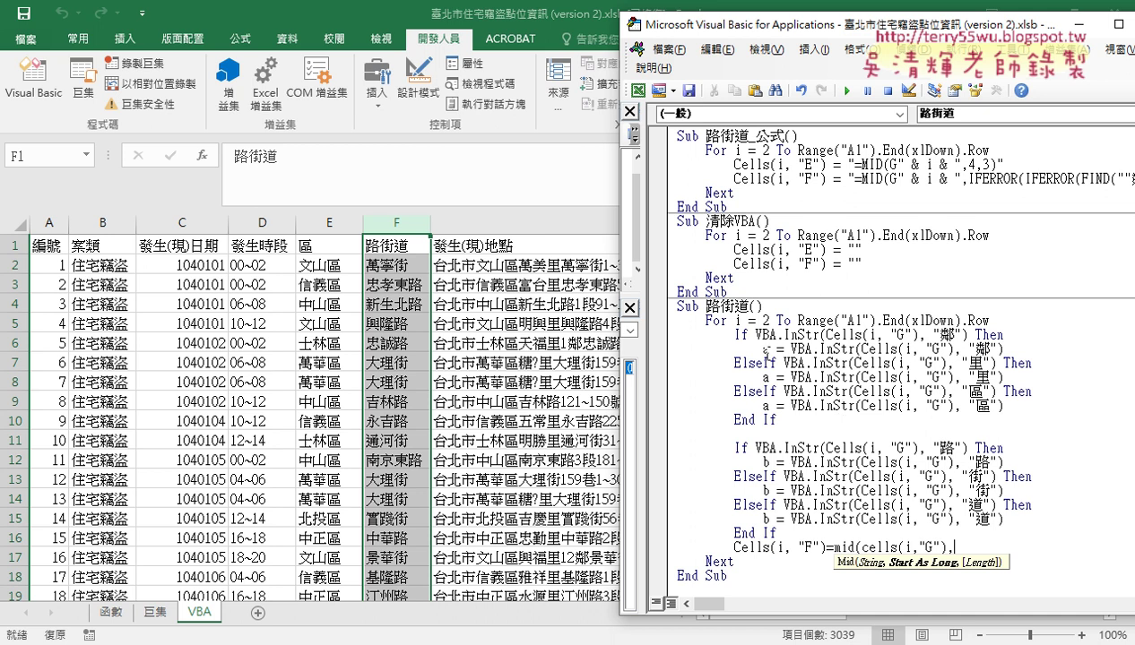
pyautogui.write('a')
pyautogui.write('+1')
pyautogui.write(',')
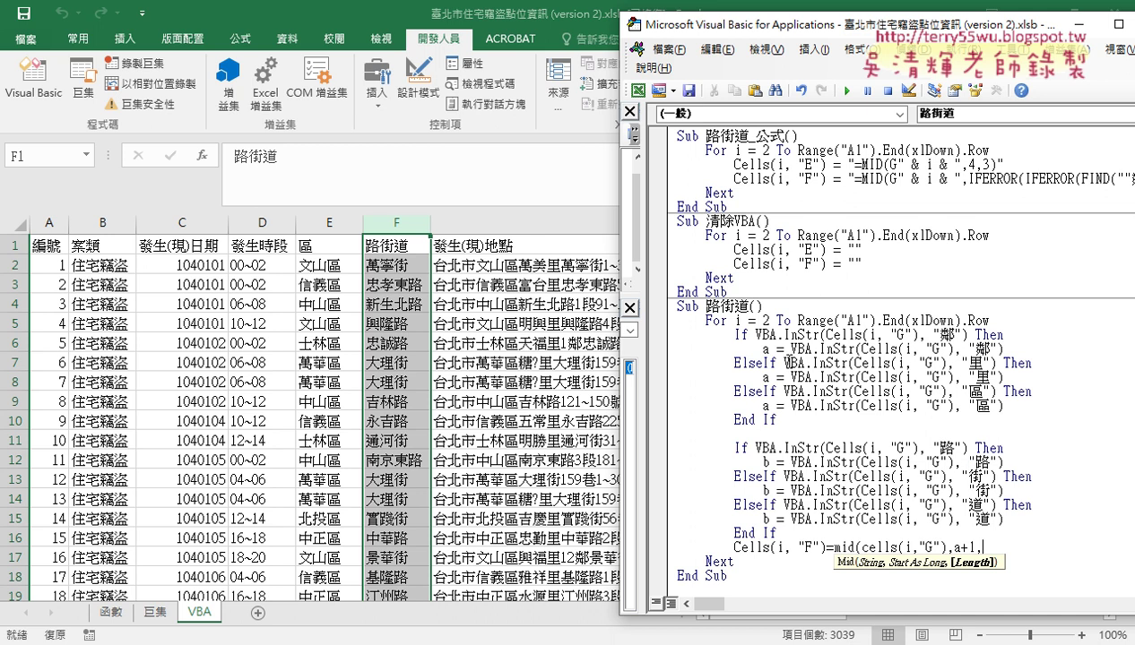
pyautogui.write('b-')
pyautogui.write('a')
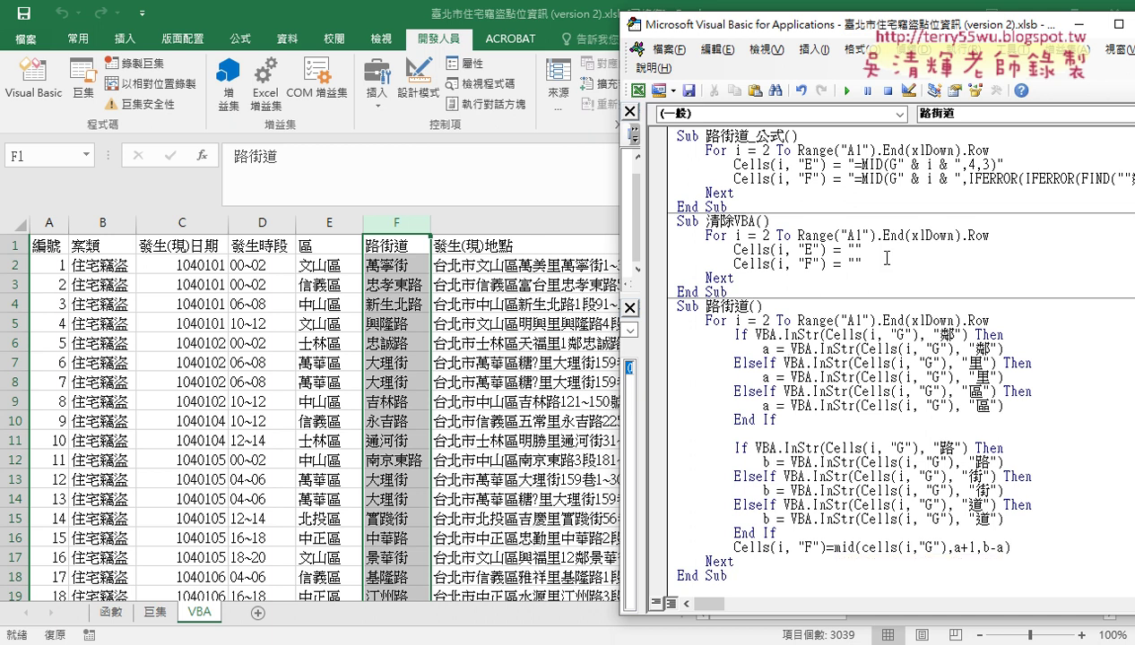
pyautogui.press('Up')
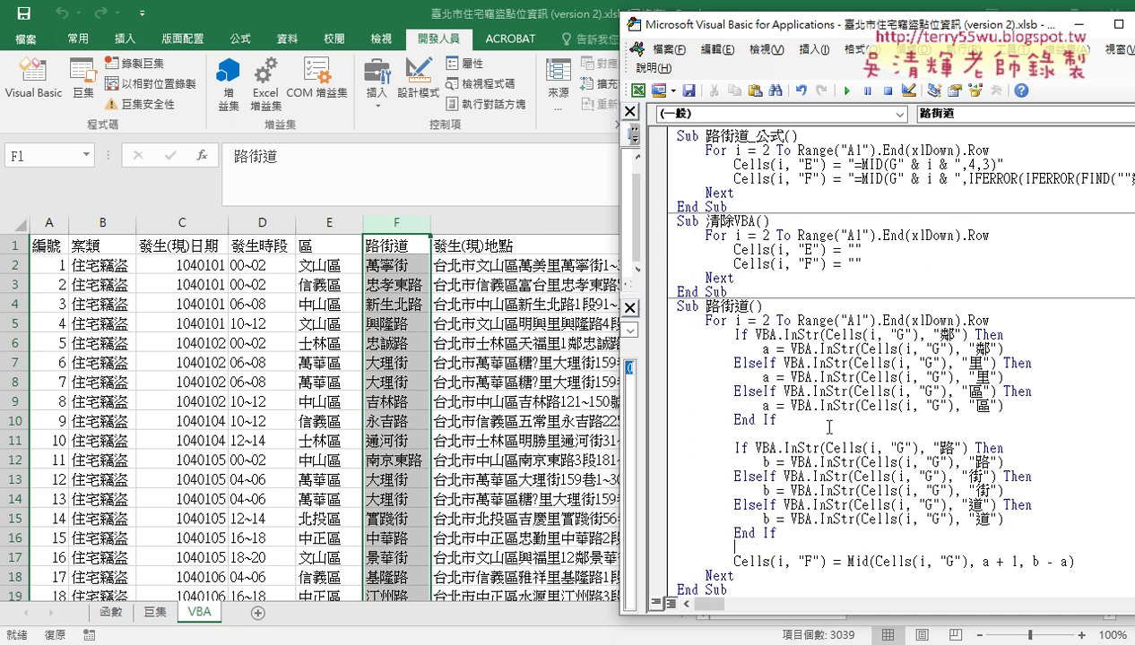
pyautogui.press('Return')
pyautogui.moveTo(705, 306); pyautogui.dragTo(1012, 305)
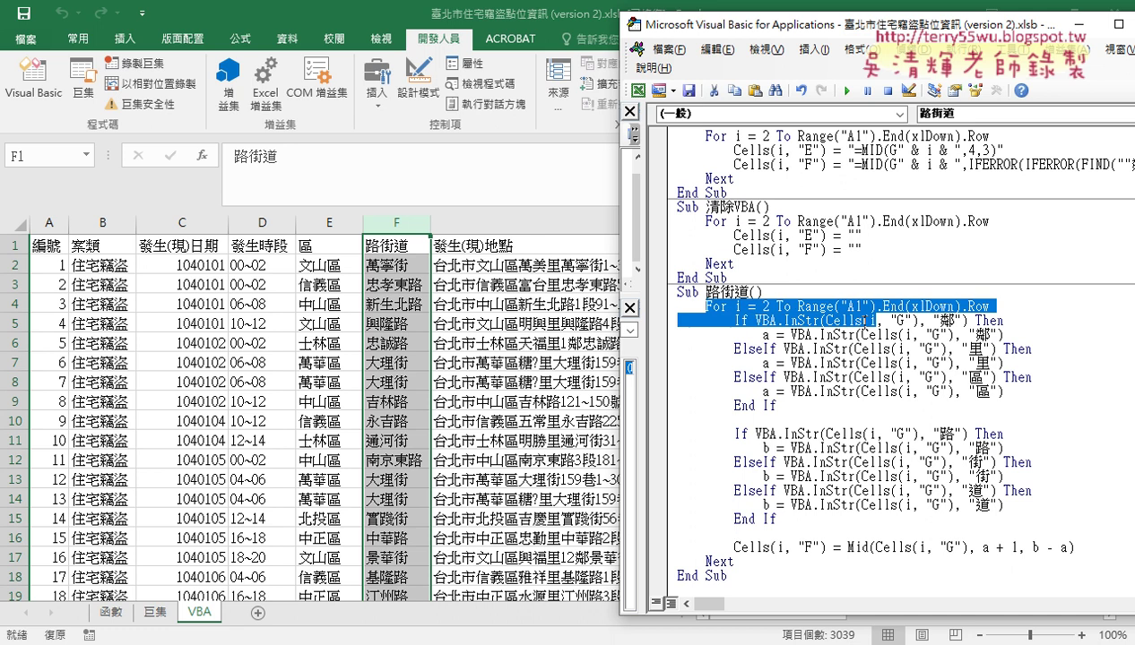
pyautogui.moveTo(776, 405); pyautogui.dragTo(674, 337)
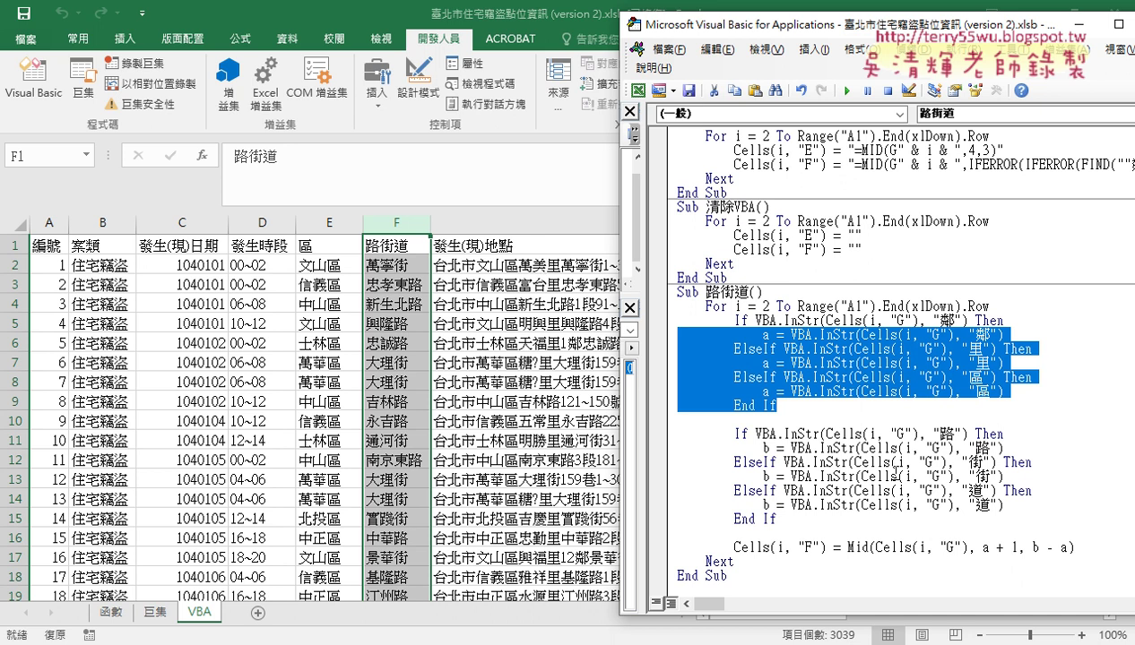
pyautogui.click(946, 463)
pyautogui.moveTo(784, 520); pyautogui.dragTo(668, 433)
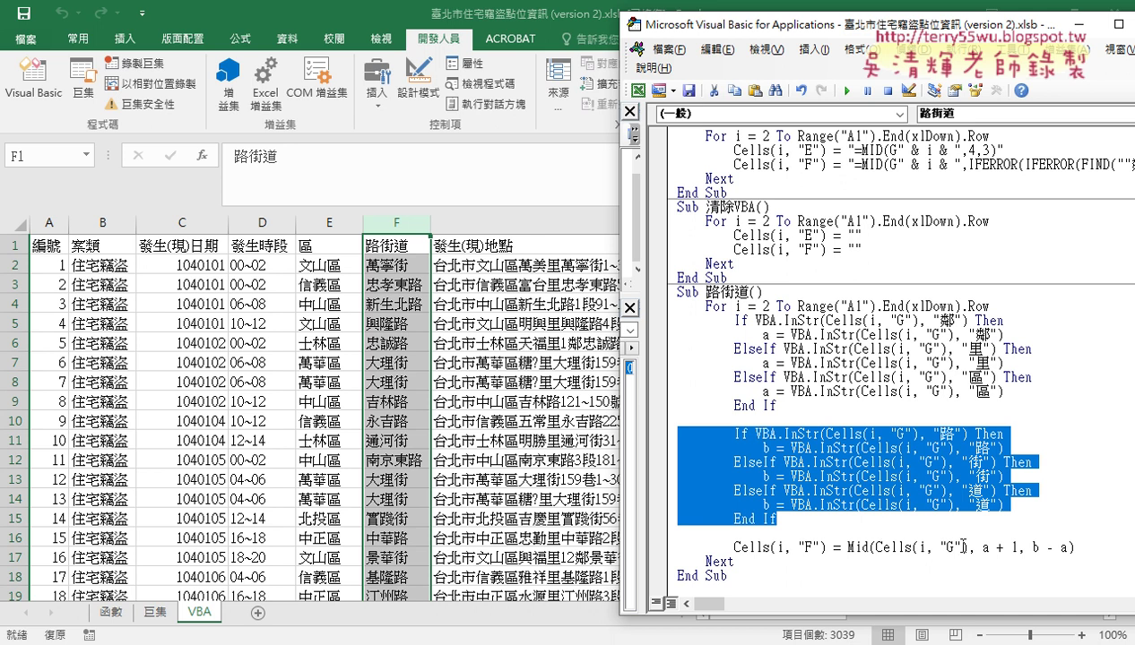
pyautogui.click(899, 349)
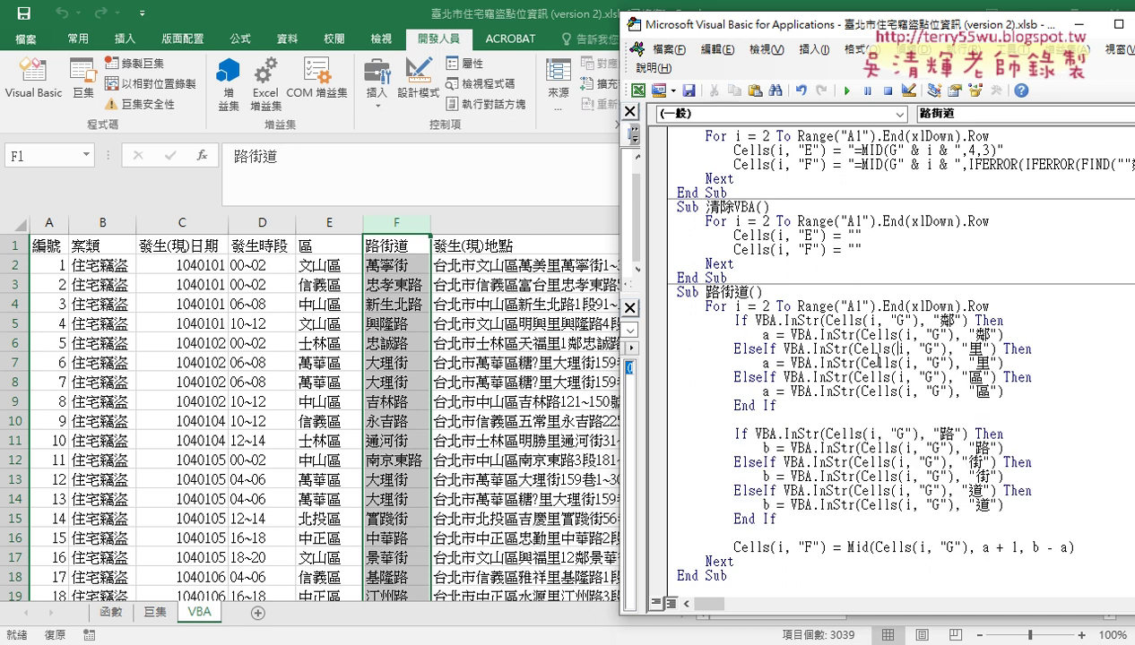
pyautogui.moveTo(976, 547); pyautogui.dragTo(1066, 548)
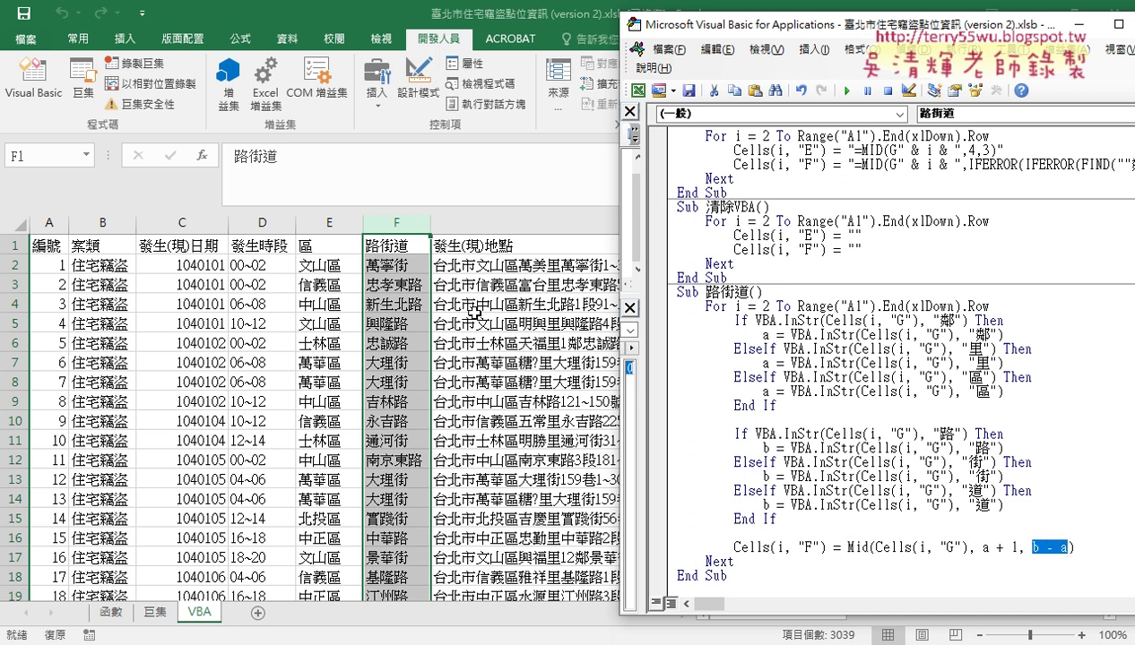
pyautogui.click(742, 238)
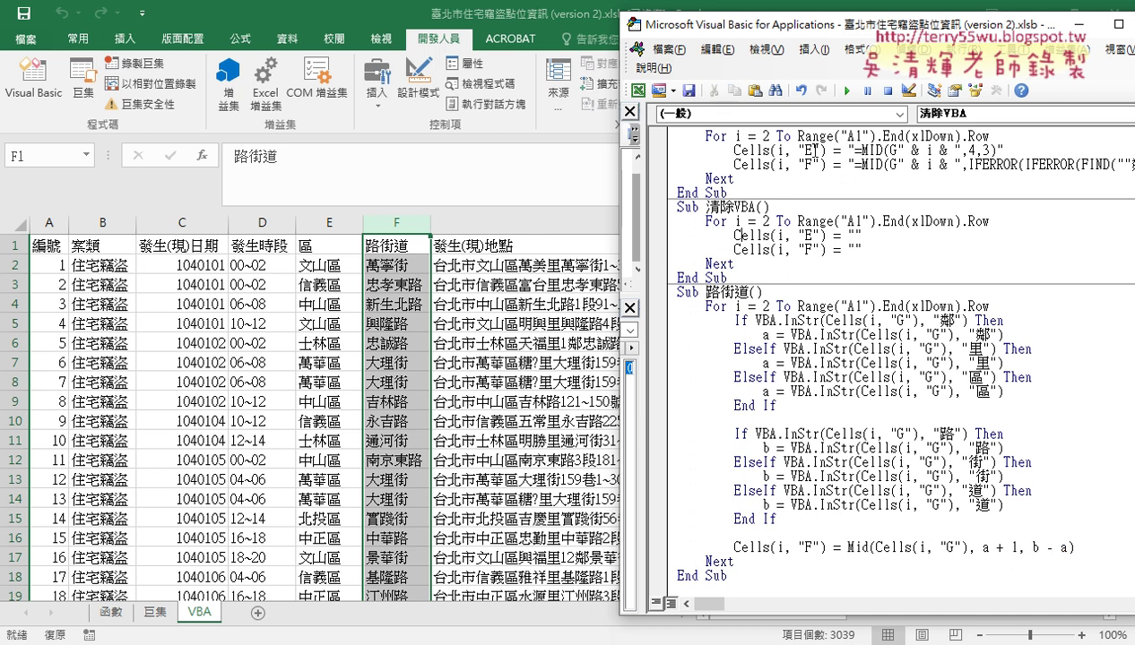
# - Run 清除VBA then 路街道 to refill street names, and review the 路街道_公式 MID formula
pyautogui.click(846, 91)
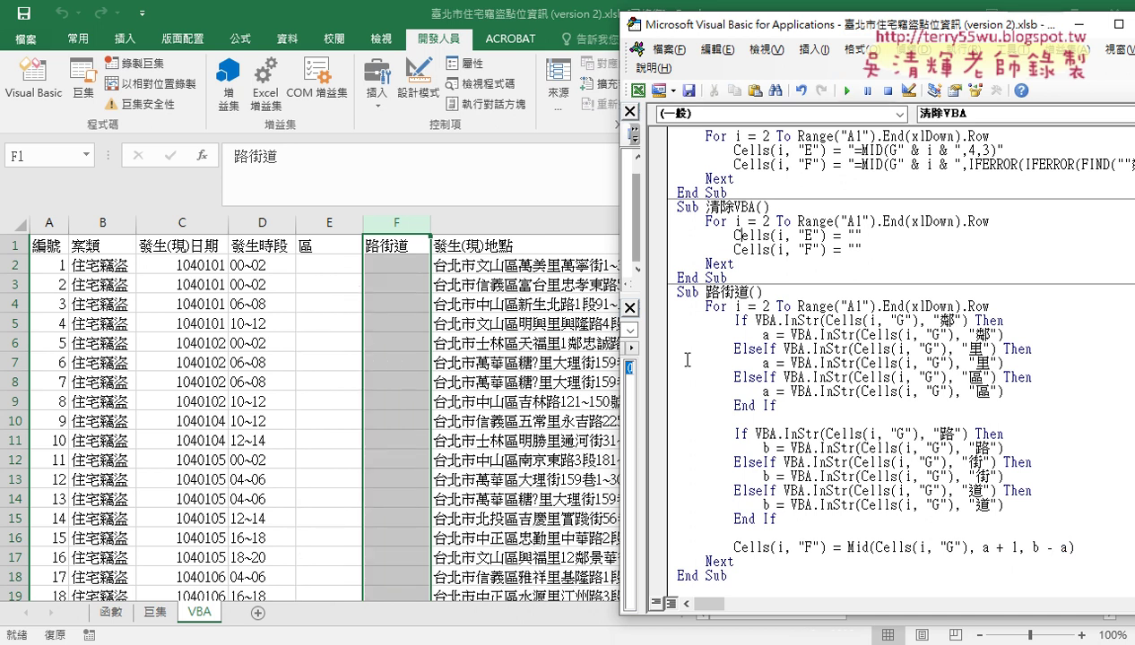
pyautogui.click(741, 392)
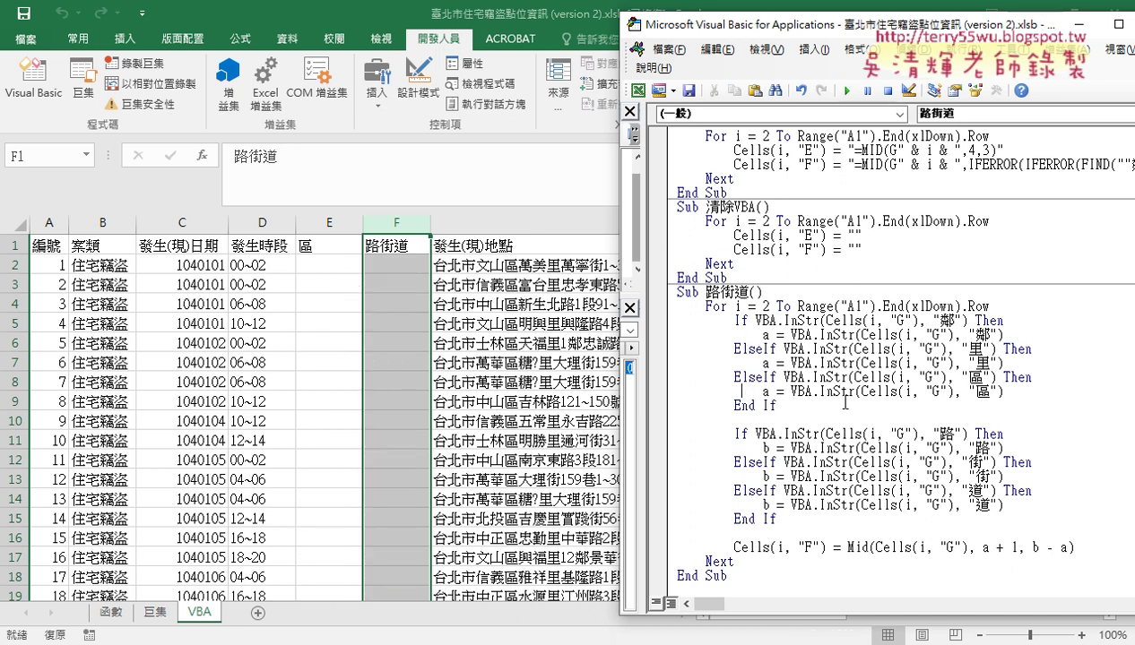
pyautogui.click(846, 91)
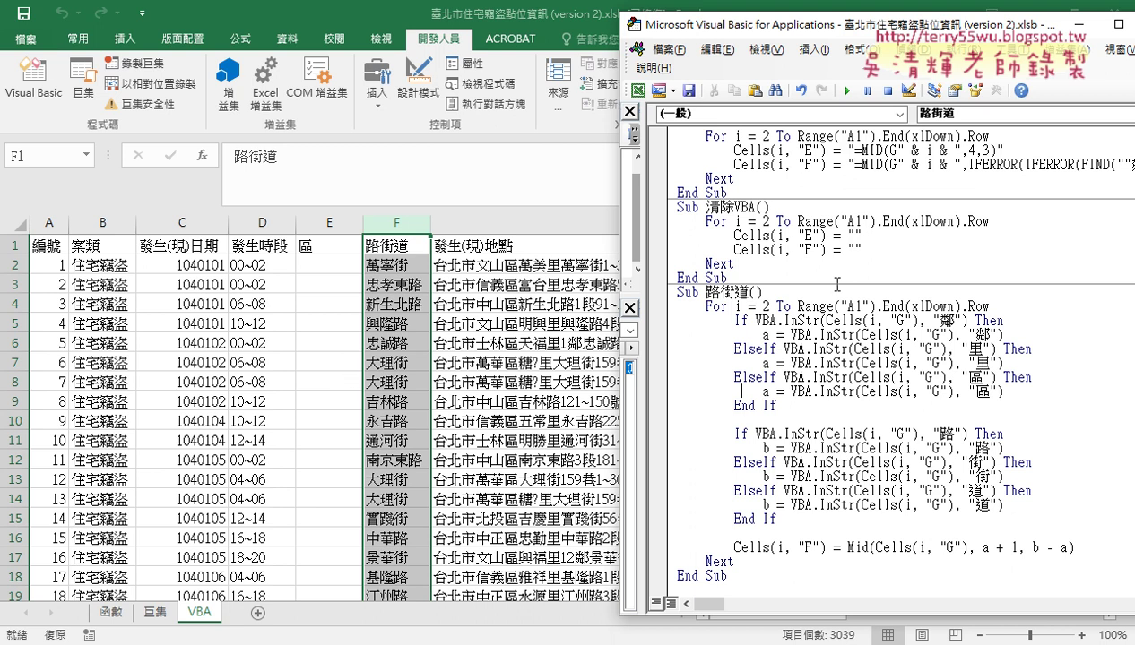
pyautogui.click(1005, 150)
pyautogui.moveTo(1007, 150); pyautogui.dragTo(854, 148)
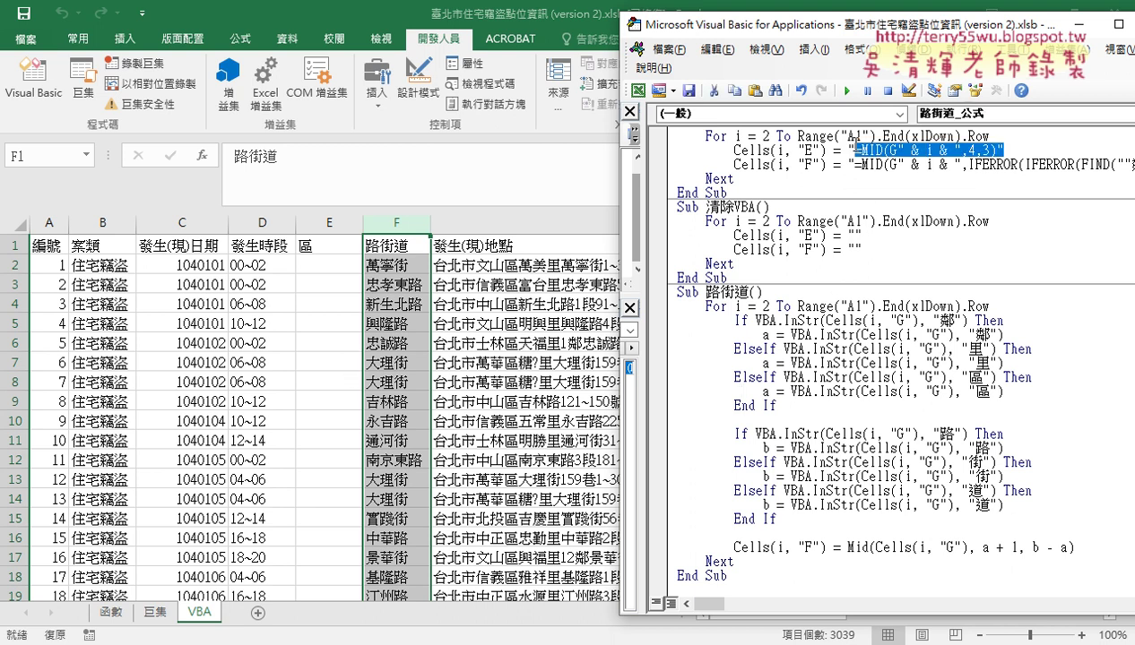
pyautogui.click(834, 534)
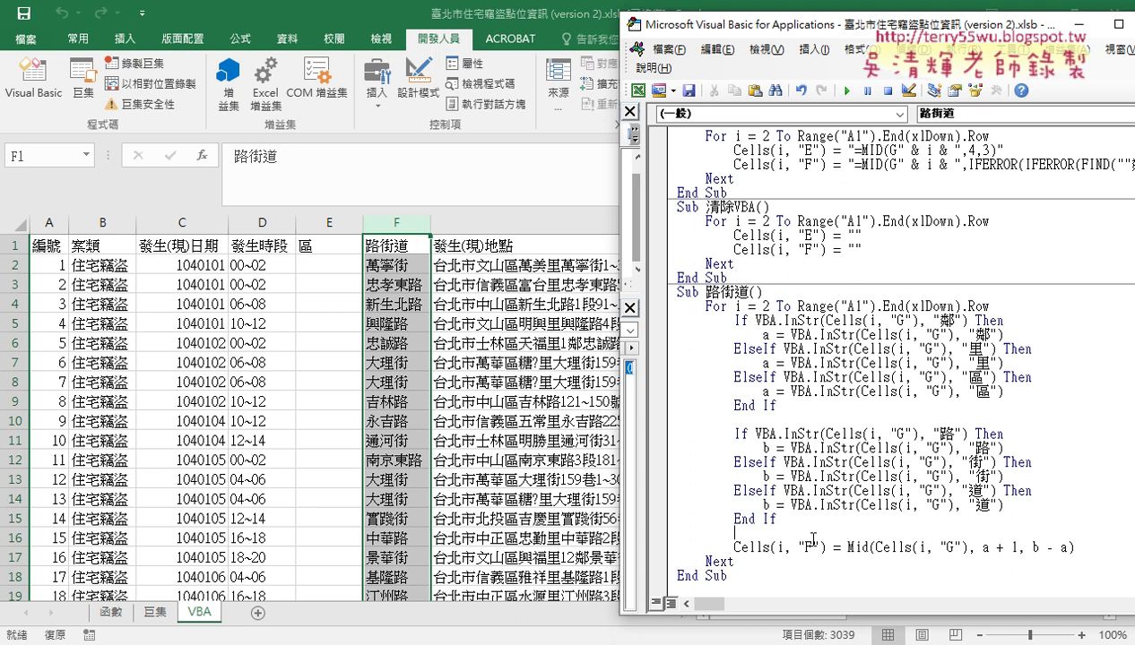
# - Insert Cells(i, "E") = Mid(Cells(i, "G"), 4, 3) as the first line inside the For loop
pyautogui.click(994, 305)
pyautogui.press('Return')
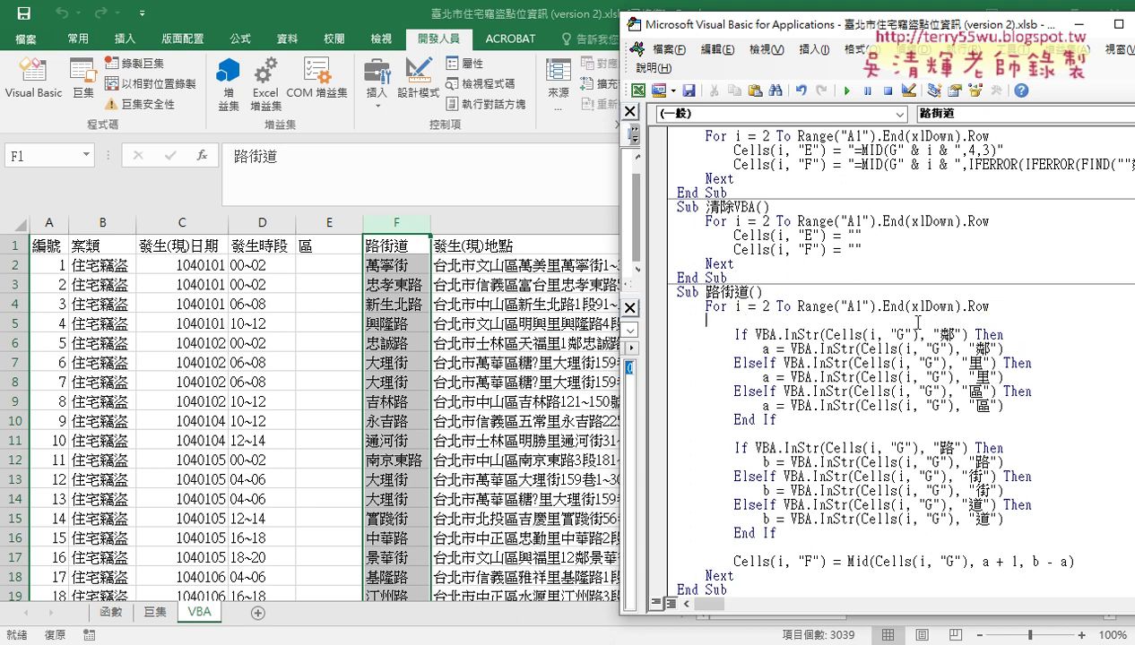
pyautogui.moveTo(733, 235)
pyautogui.mouseDown()
pyautogui.moveTo(798, 235)
pyautogui.moveTo(778, 318)
pyautogui.mouseUp()
pyautogui.write('=')
pyautogui.write('mid')
pyautogui.write('(')
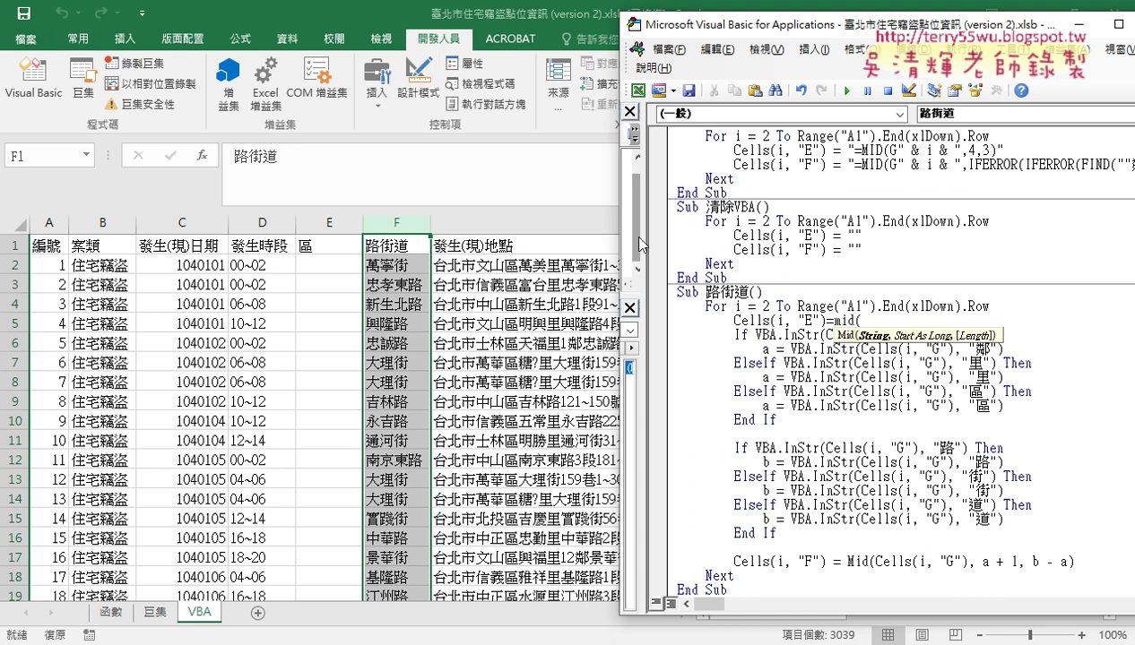
pyautogui.click(896, 562)
pyautogui.click(544, 398)
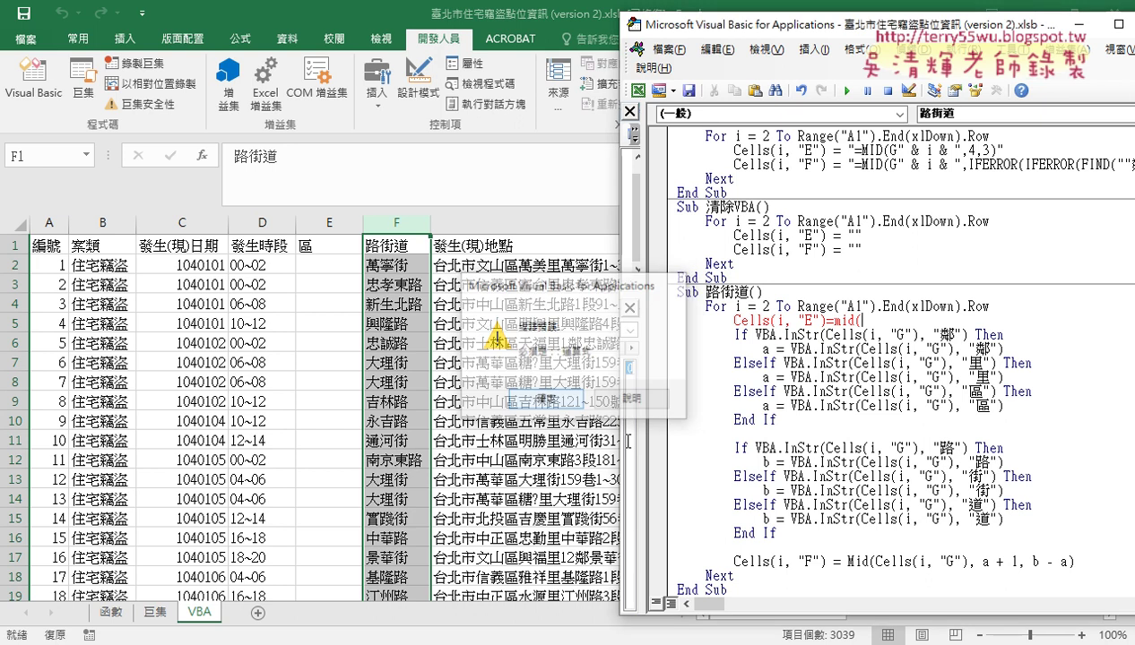
pyautogui.moveTo(878, 562); pyautogui.dragTo(967, 562)
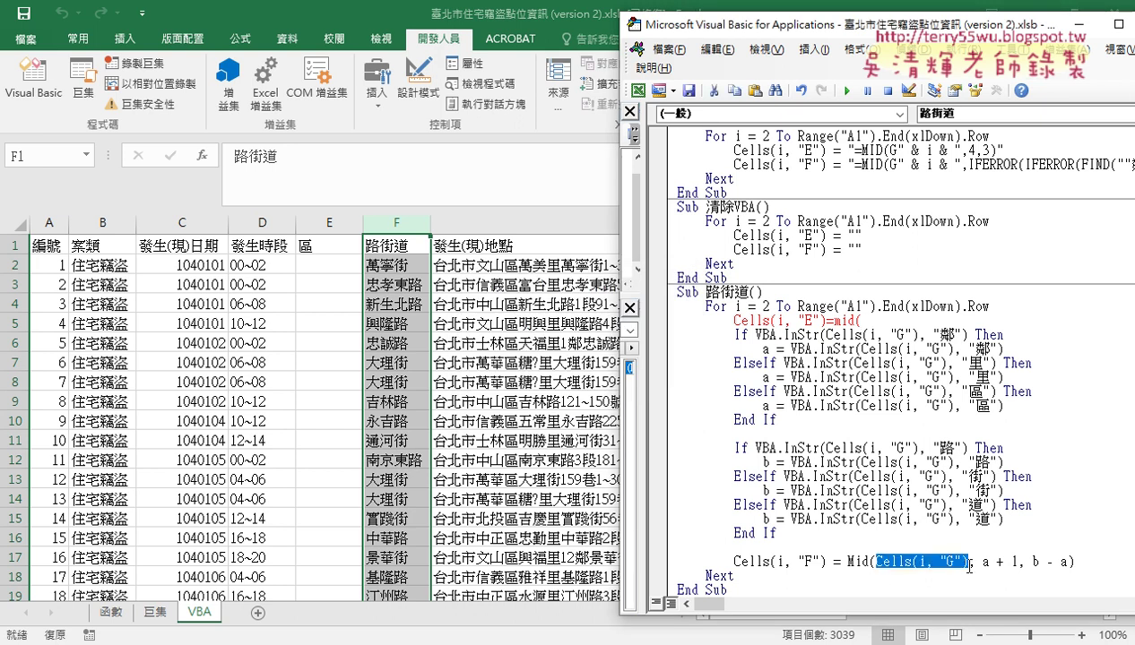
pyautogui.hotkey('ctrl', 'c')
pyautogui.click(914, 319)
pyautogui.hotkey('ctrl', 'v')
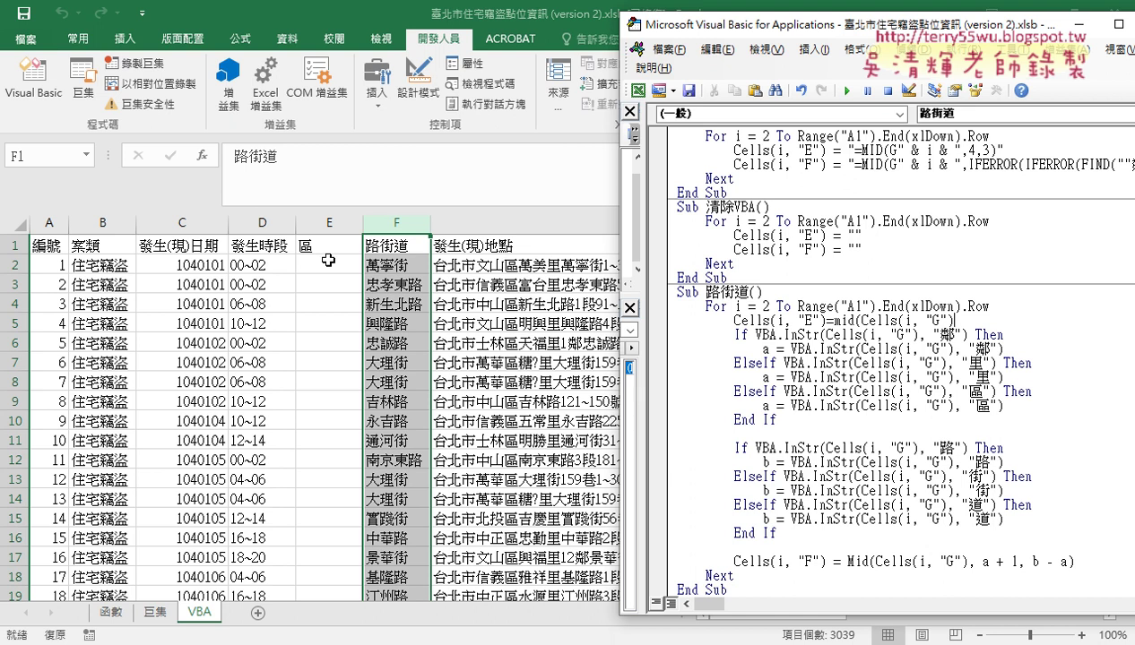
pyautogui.write(',')
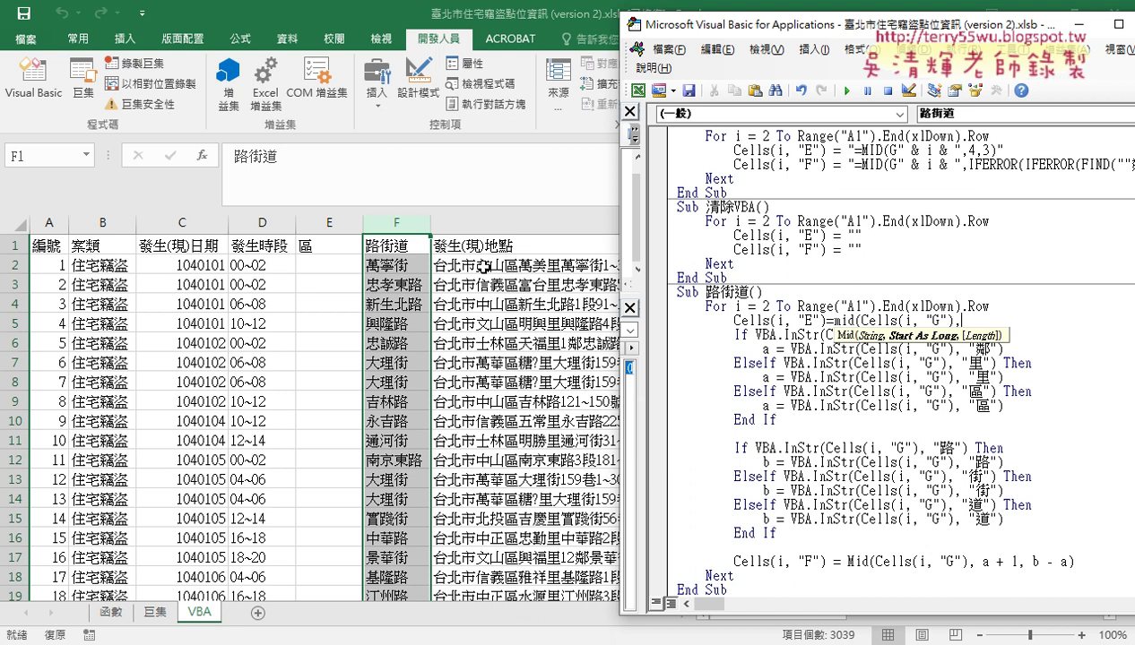
pyautogui.write('4,3')
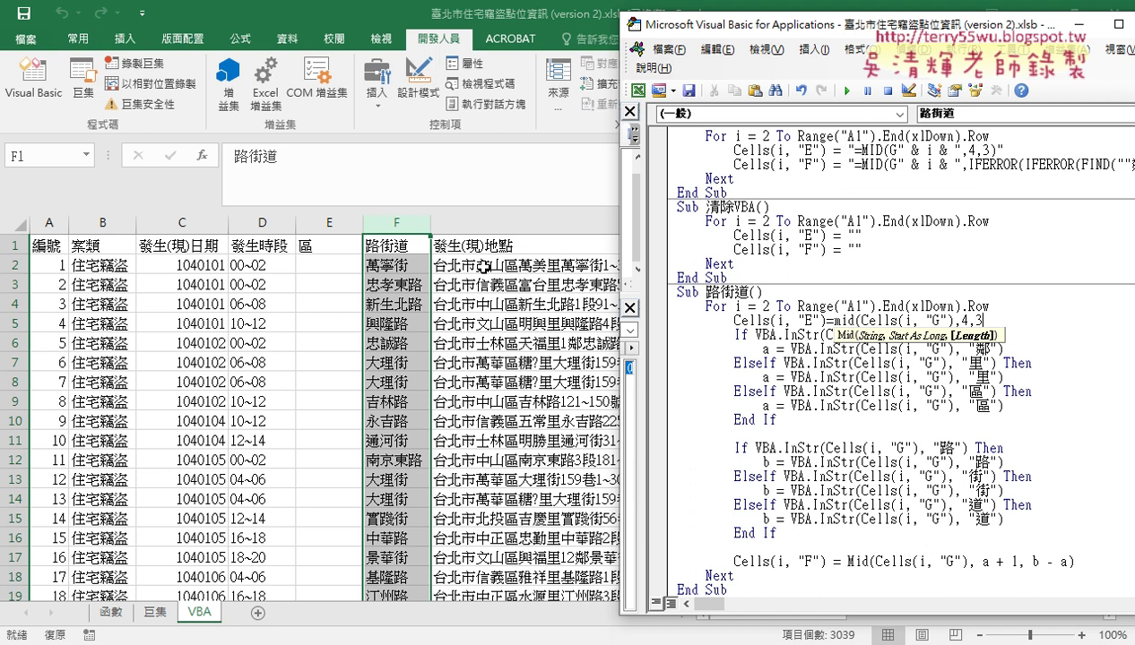
pyautogui.write(')')
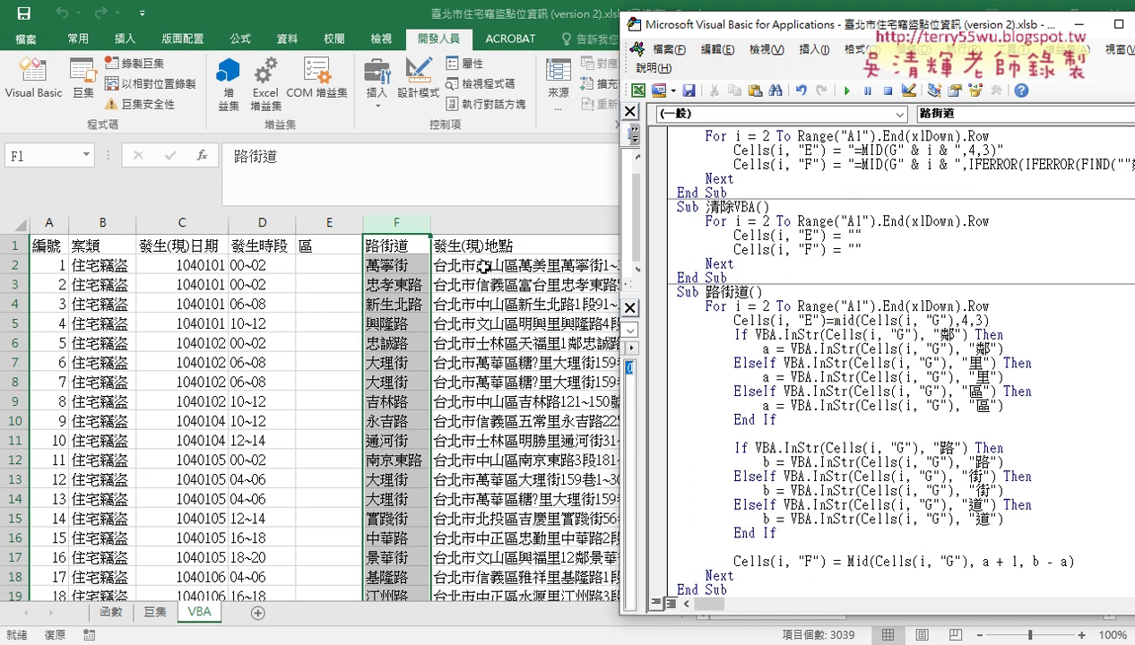
pyautogui.click(811, 442)
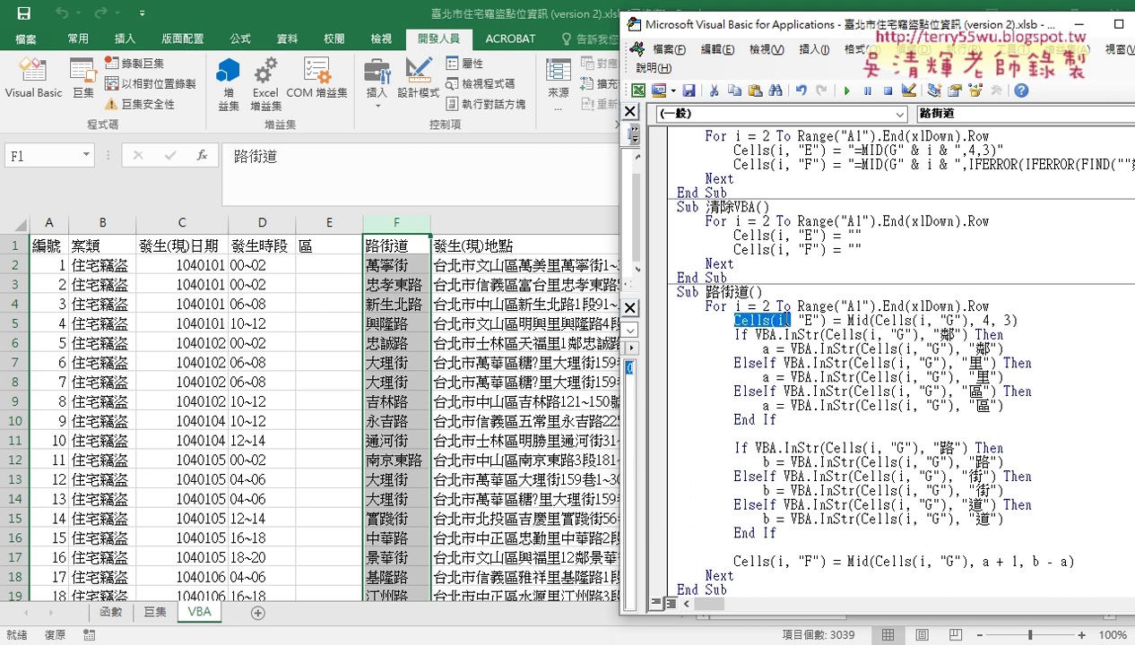
# - Clear the columns with 清除VBA, then step through 路街道 from a breakpoint, filling E2 with 文山區
pyautogui.moveTo(734, 320); pyautogui.dragTo(1018, 320)
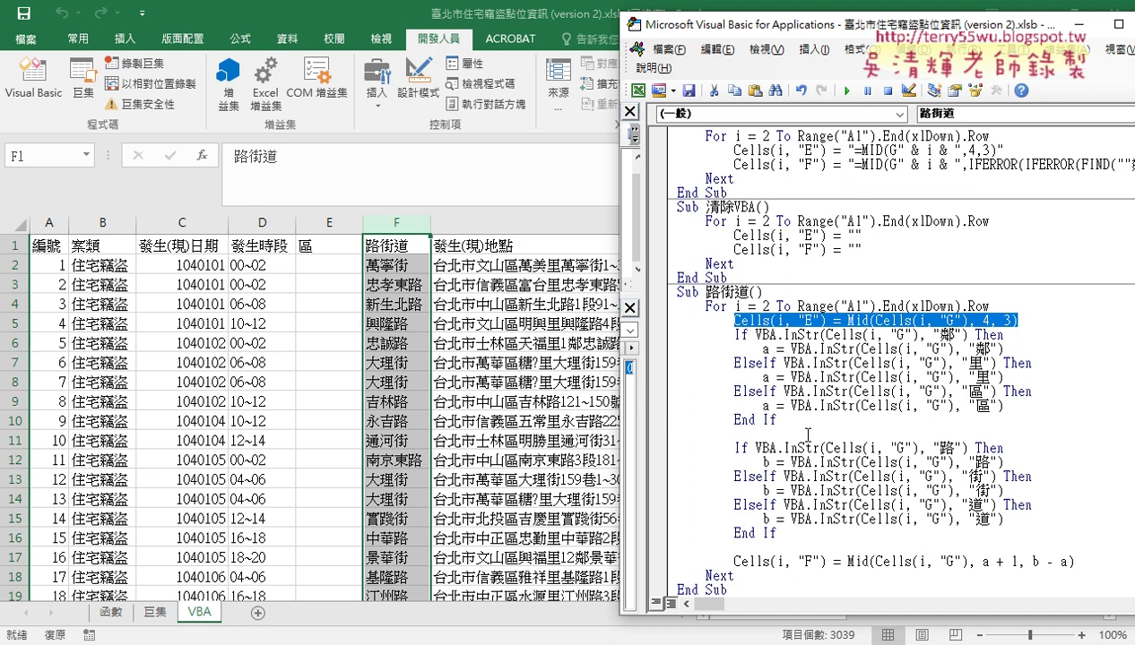
pyautogui.click(760, 238)
pyautogui.click(846, 90)
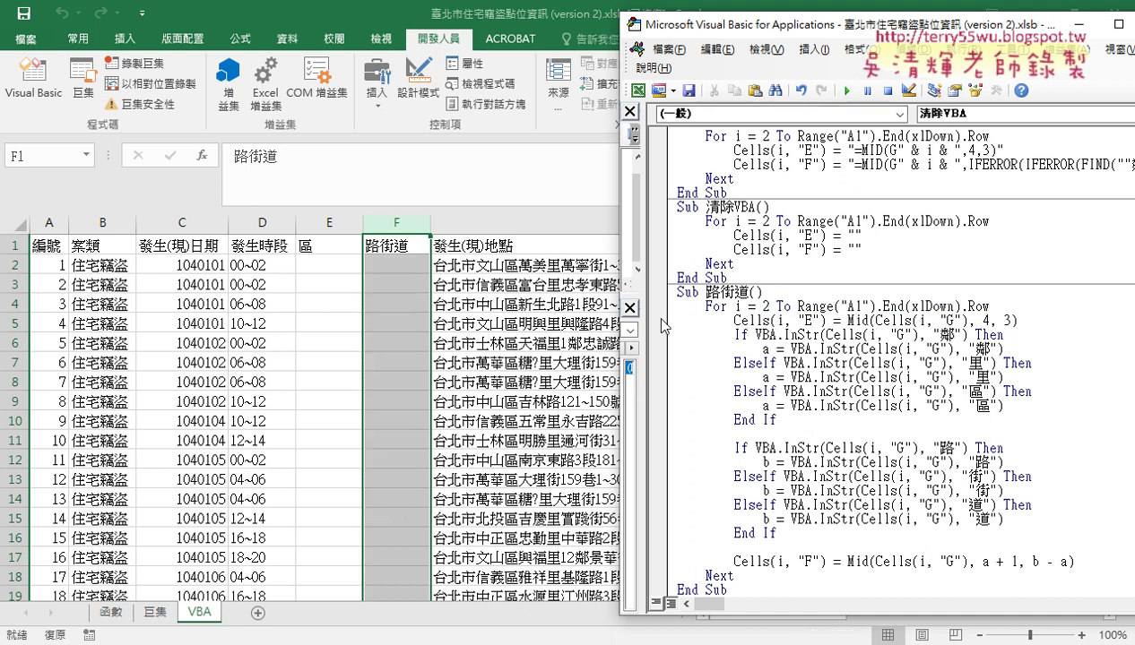
pyautogui.click(655, 319)
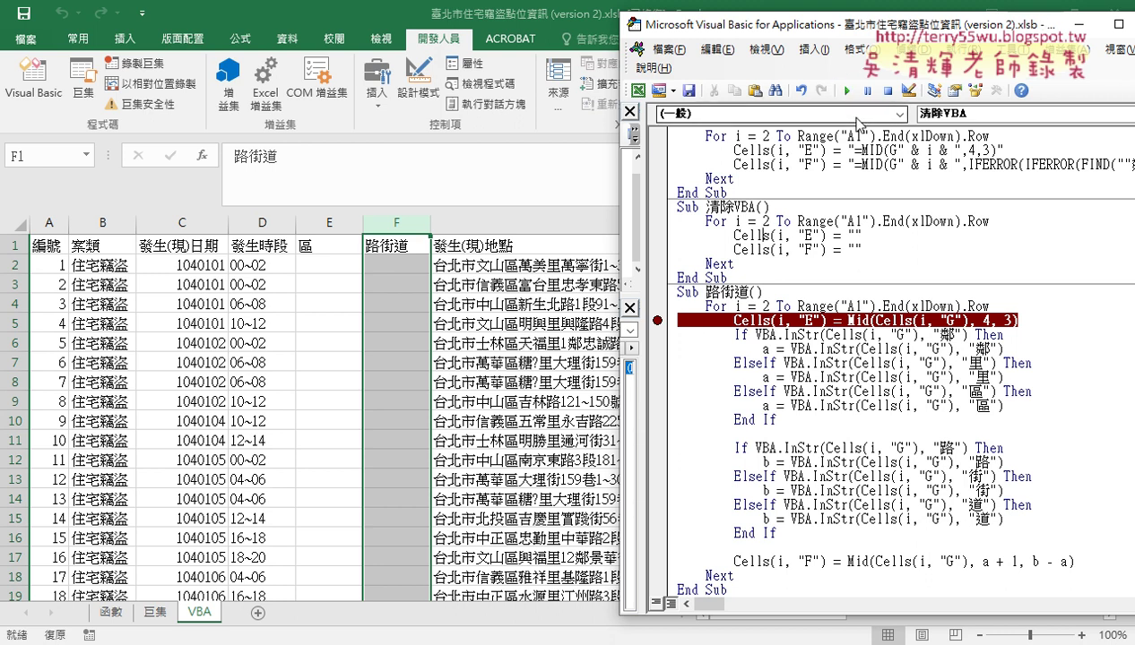
pyautogui.click(835, 286)
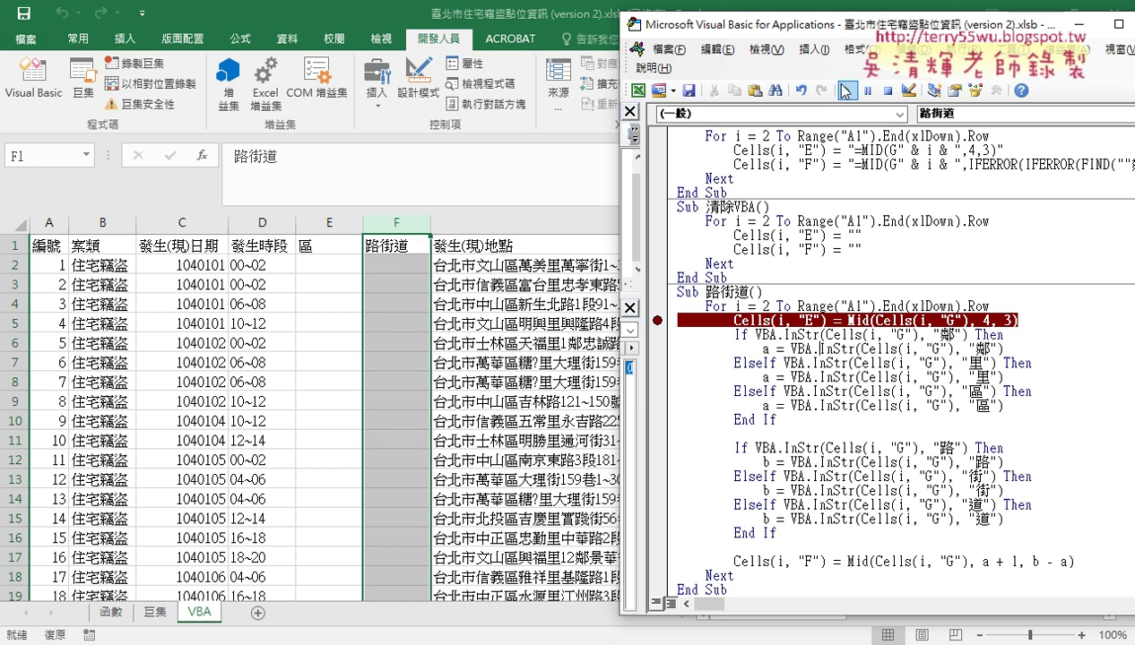
pyautogui.click(846, 91)
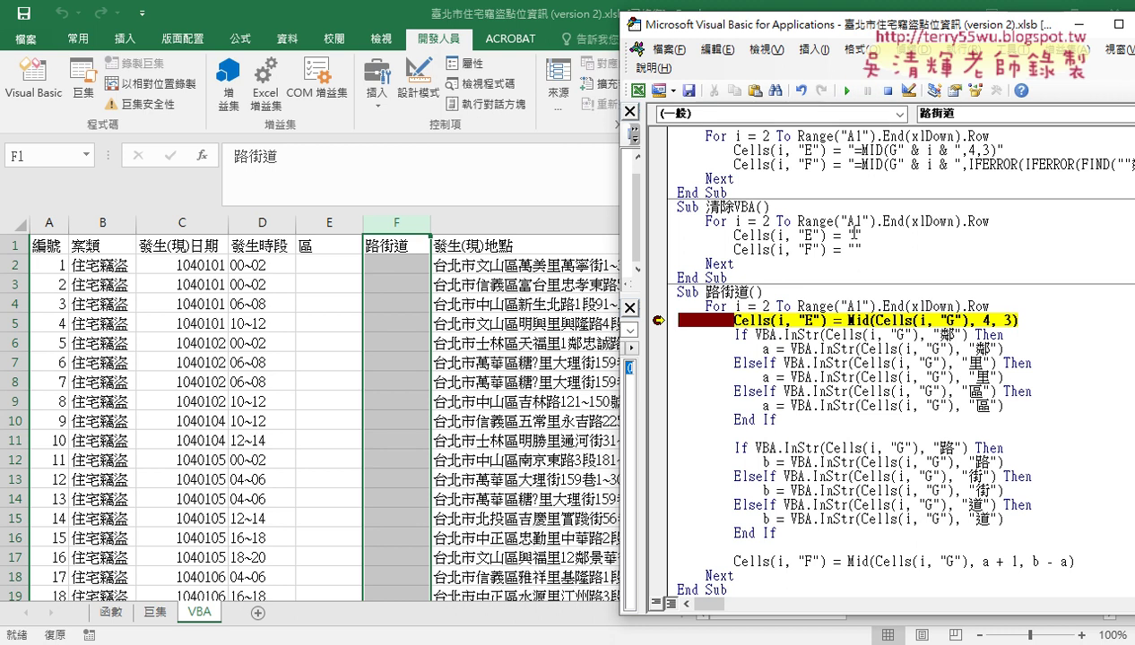
pyautogui.press('F8')
pyautogui.press('F8')
pyautogui.press('F8')
pyautogui.press('F8')
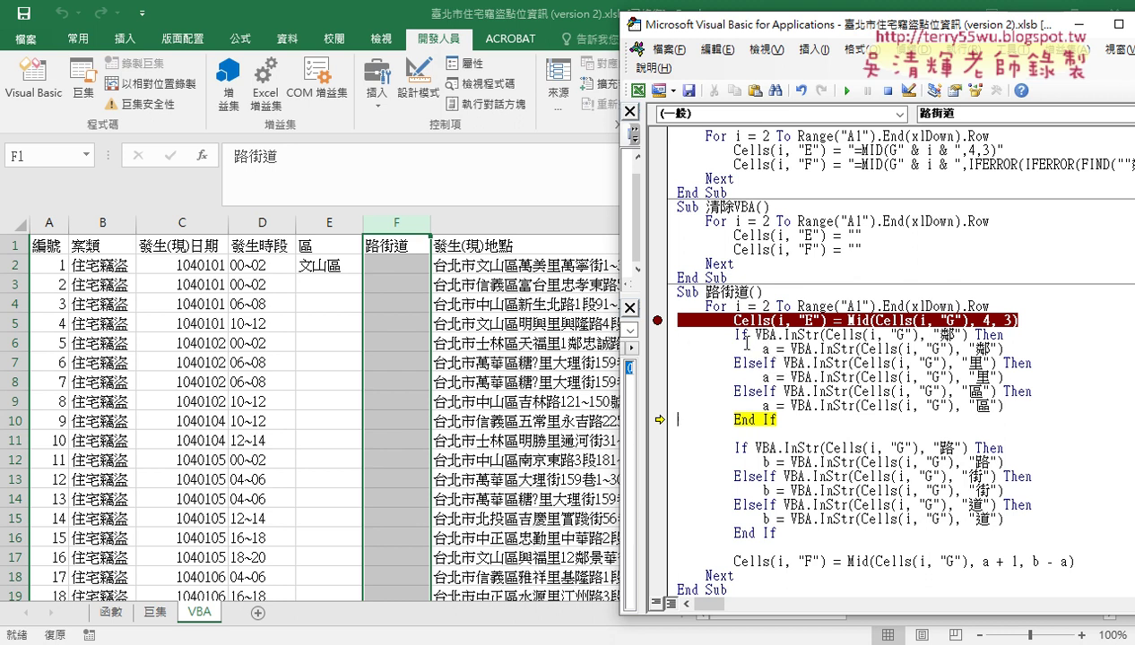
pyautogui.press('F8')
pyautogui.press('F8')
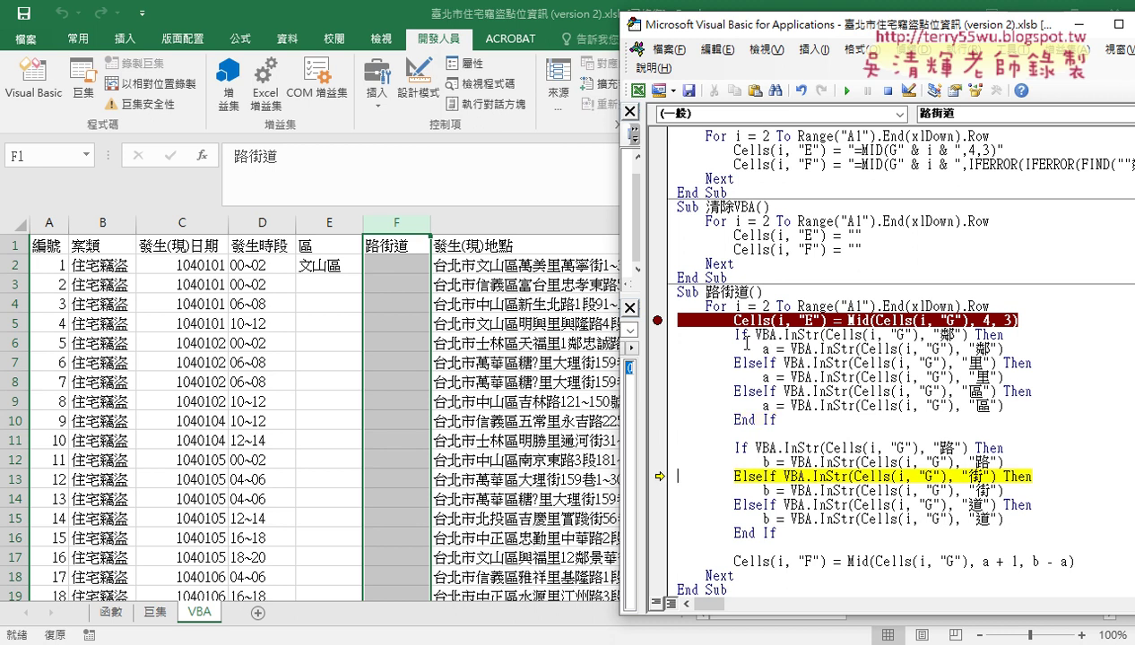
pyautogui.press('F8')
pyautogui.press('F8')
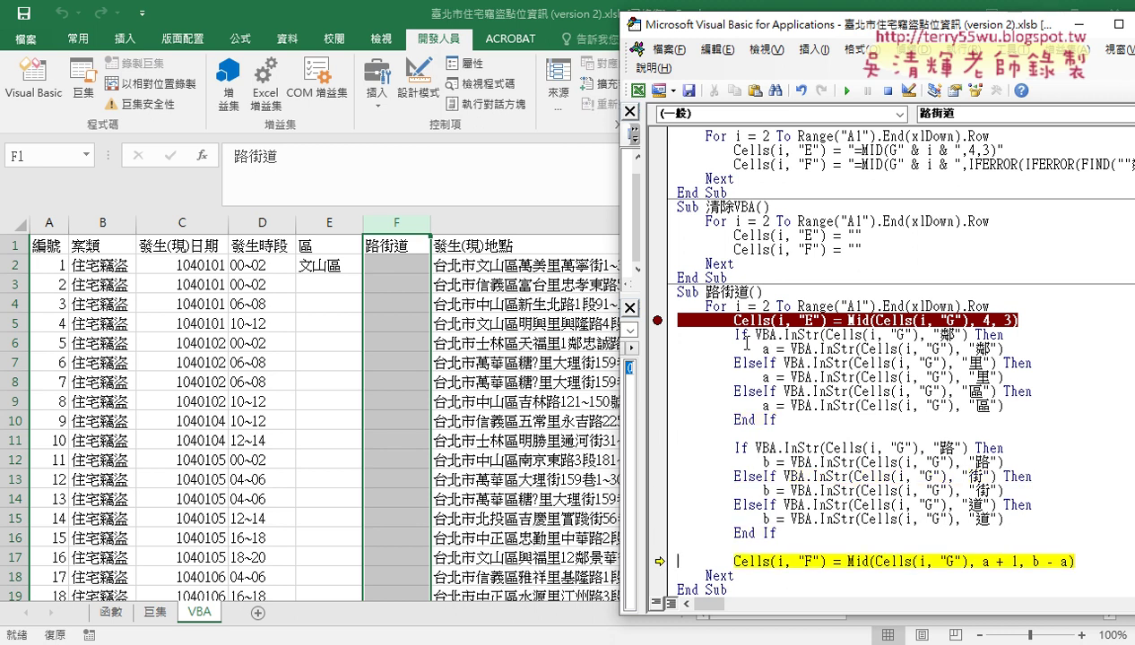
pyautogui.press('F8')
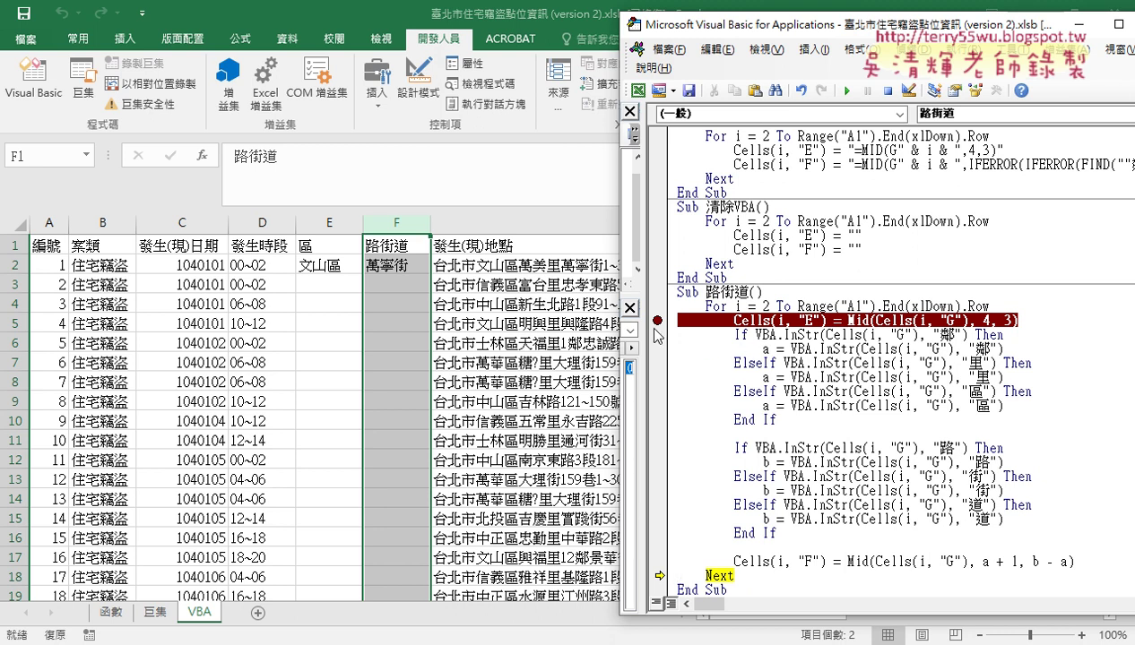
# - Remove the breakpoint, let 路街道 fill every row, and select the column E Mid line
pyautogui.click(653, 321)
pyautogui.click(846, 90)
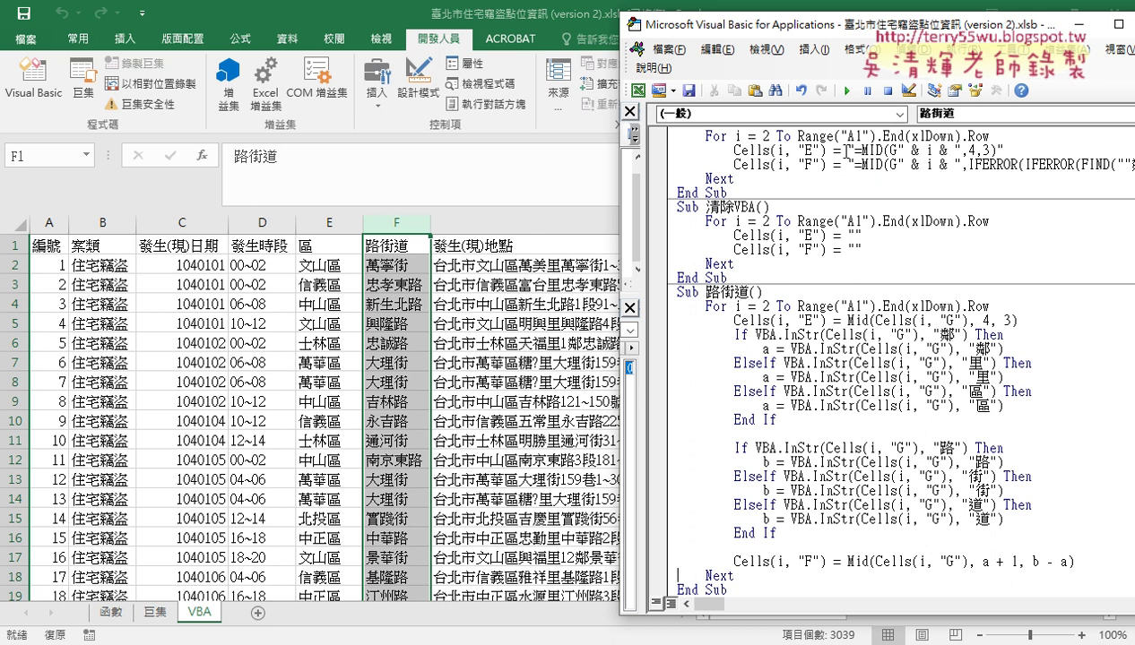
pyautogui.moveTo(1022, 319); pyautogui.dragTo(677, 321)
pyautogui.hotkey('ctrl', 'c')
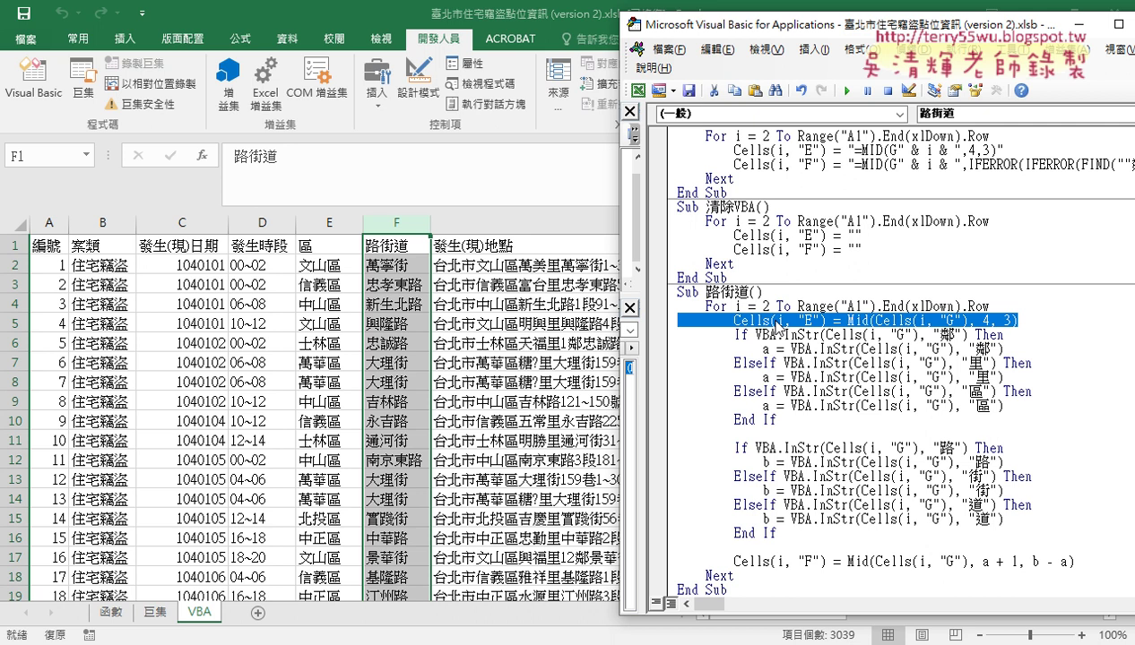
# - Paste the column E Mid line below the For line in the Docs notes, then return to Excel
pyautogui.hotkey('alt', 'Tab')
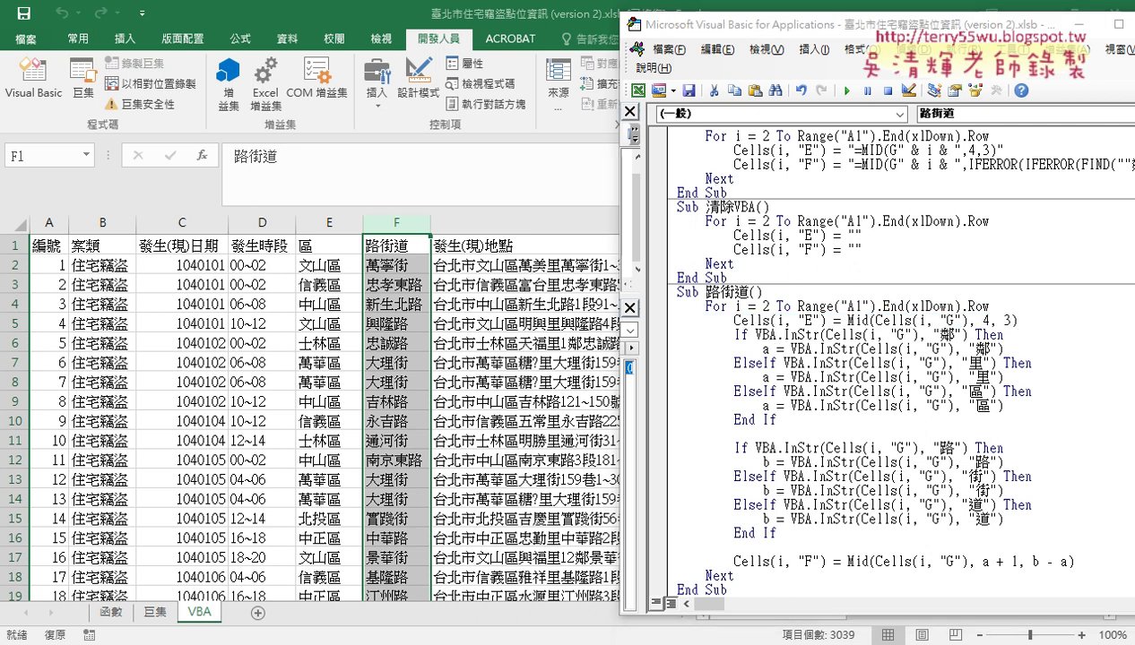
pyautogui.click(564, 207)
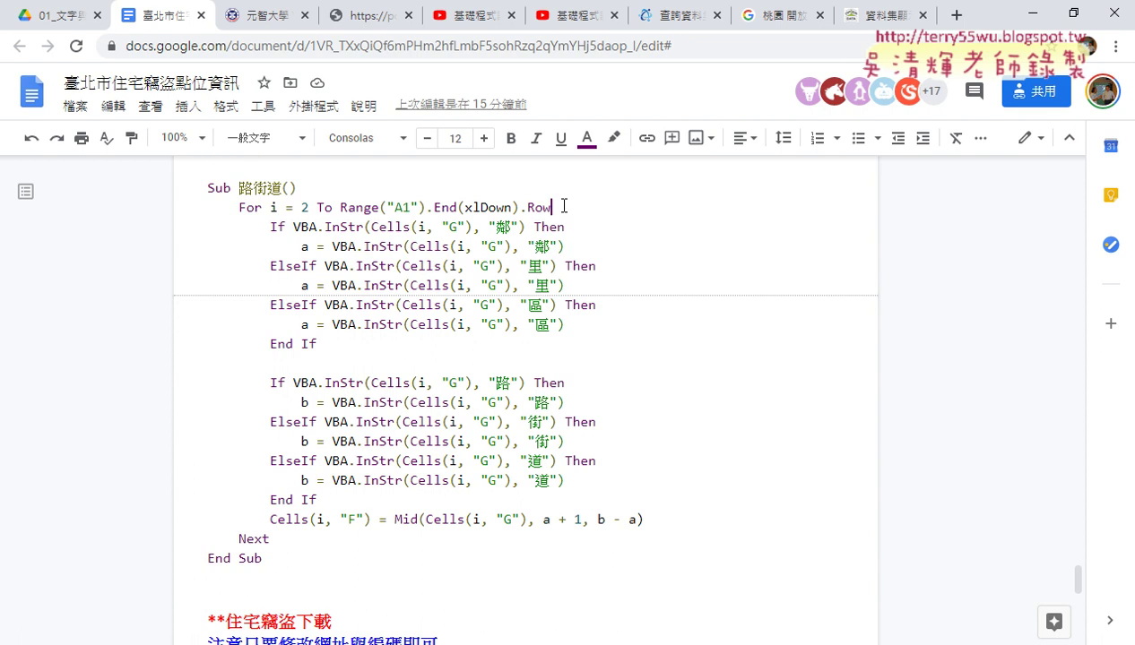
pyautogui.press('Return')
pyautogui.hotkey('ctrl', 'v')
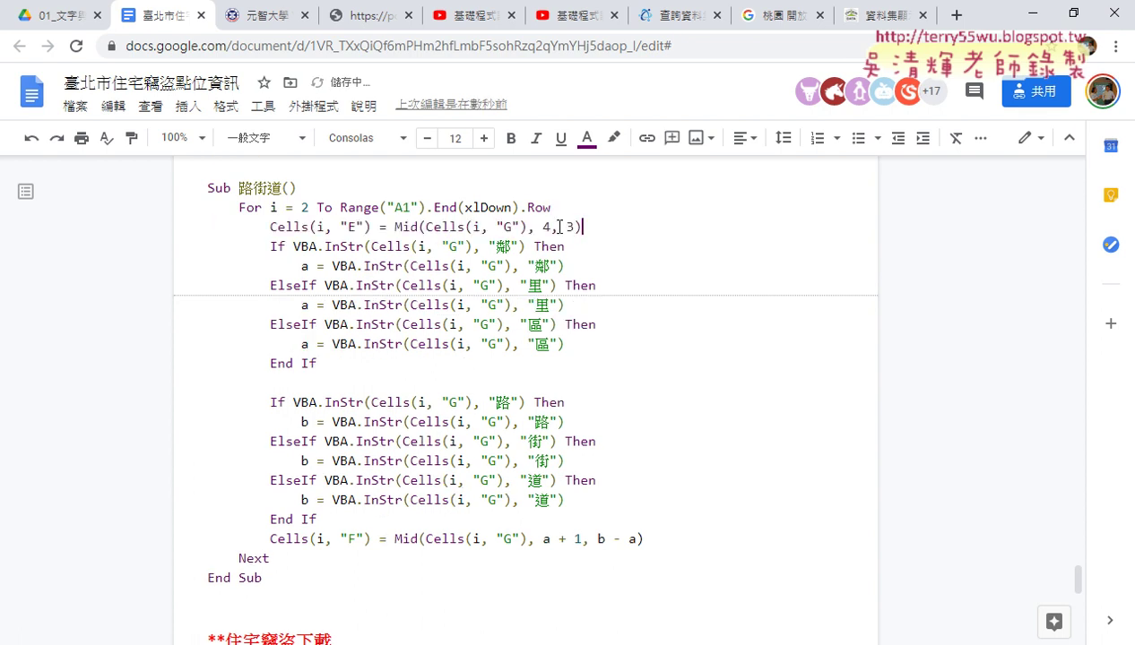
pyautogui.moveTo(349, 638)
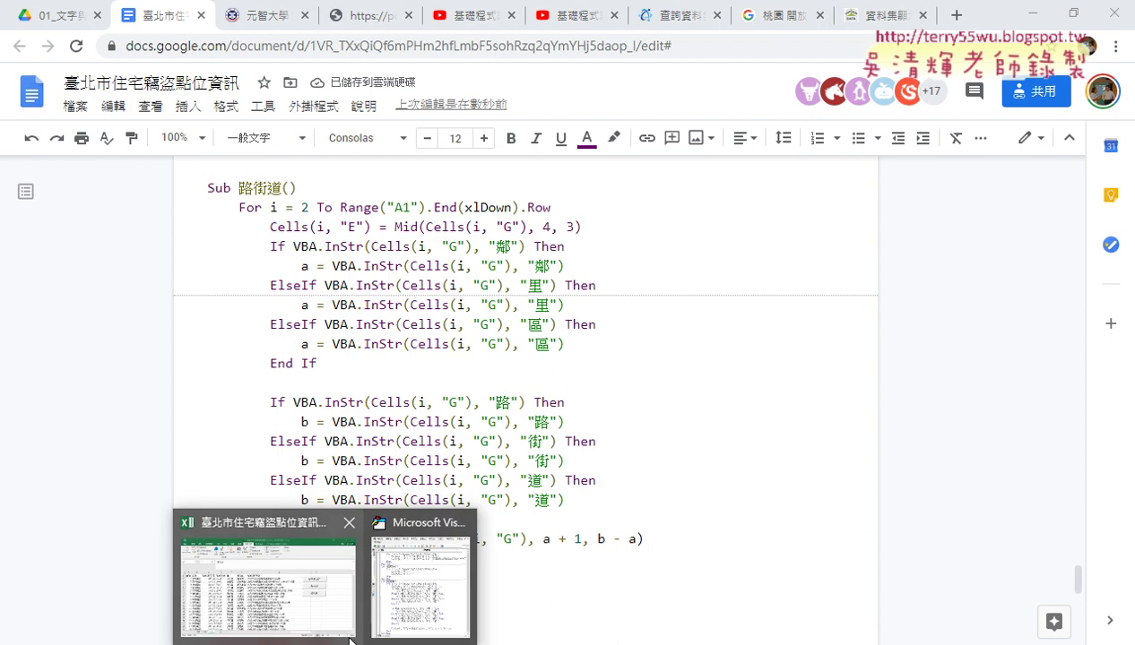
pyautogui.click(349, 605)
pyautogui.click(331, 584)
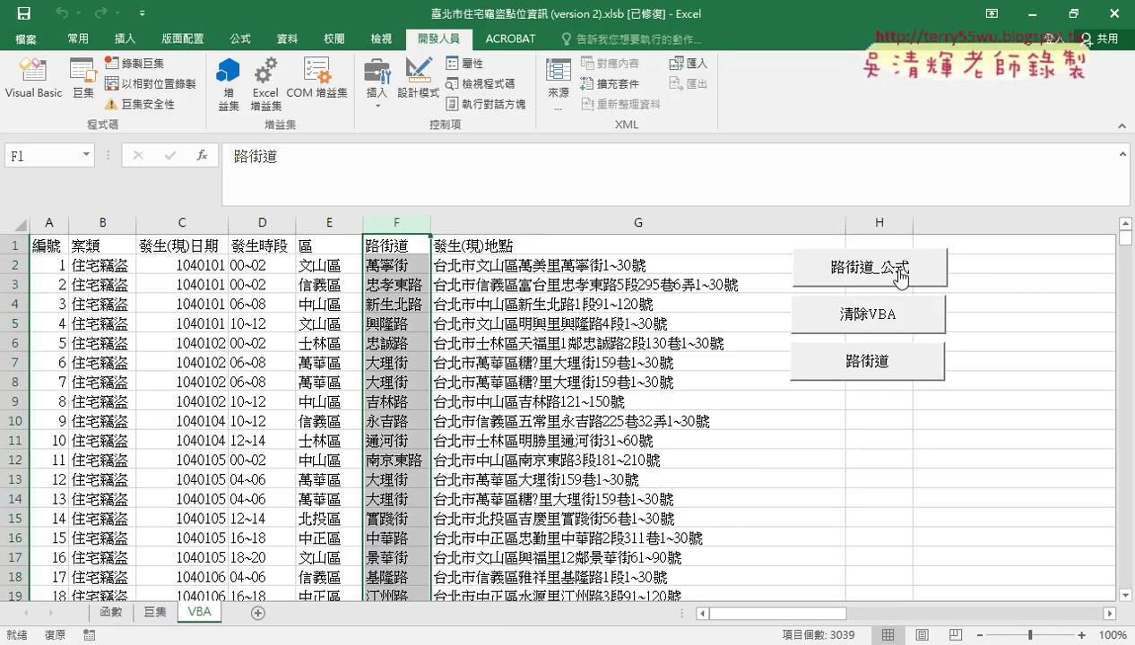
# - Run the 清除VBA, 路街道_公式, 清除VBA and 路街道 buttons in turn
pyautogui.click(878, 309)
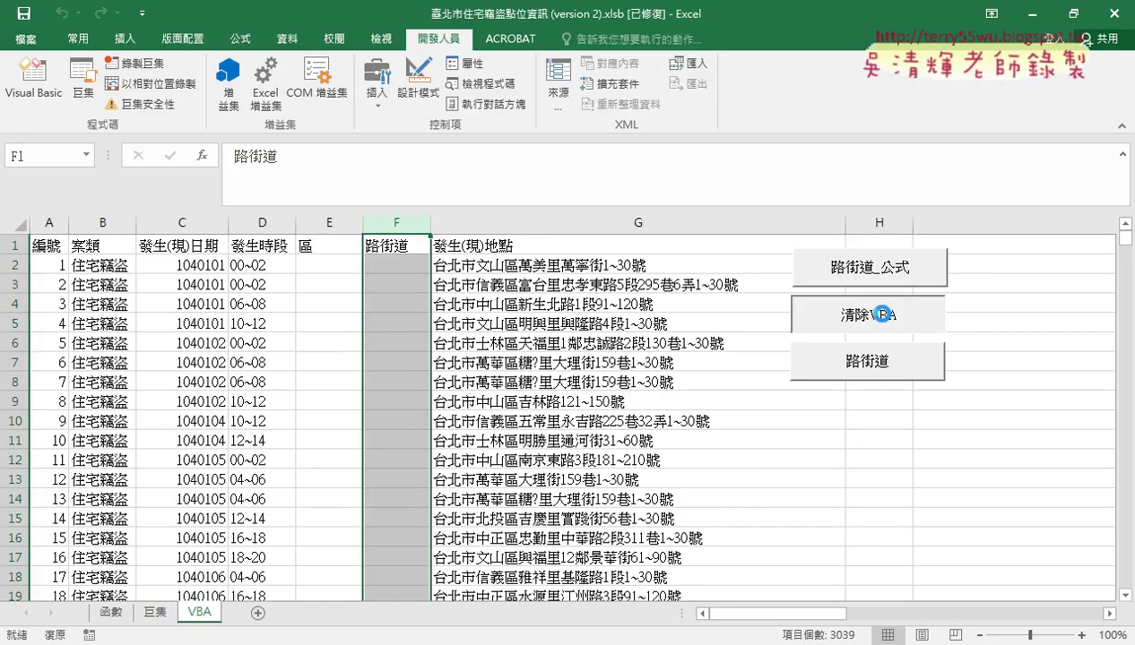
pyautogui.click(873, 267)
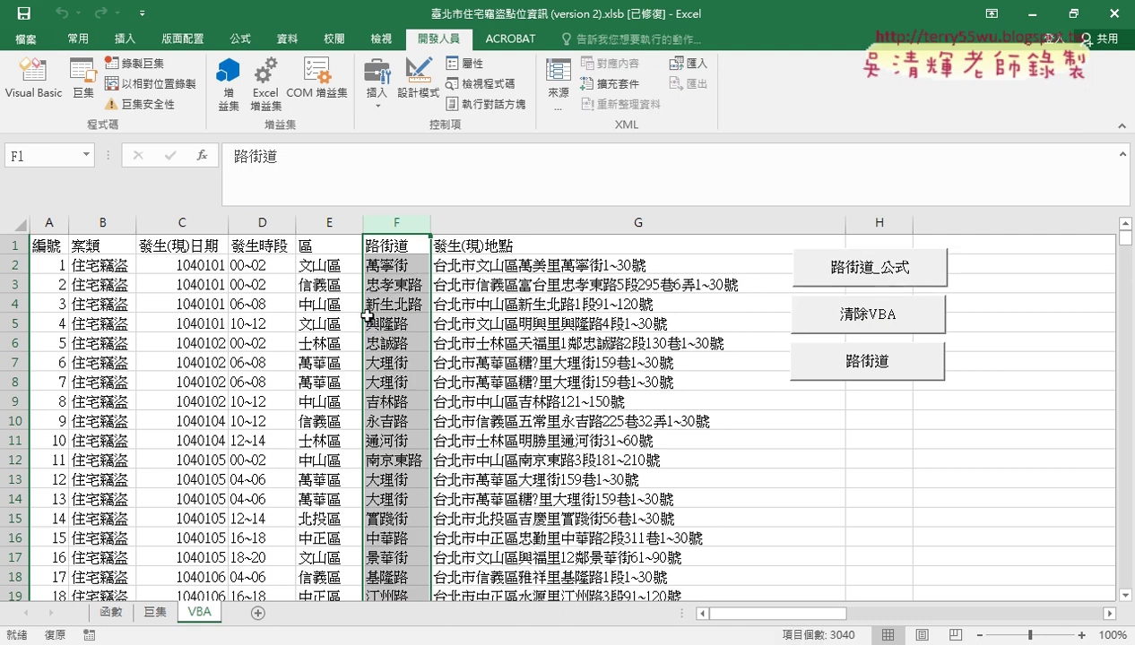
pyautogui.click(833, 315)
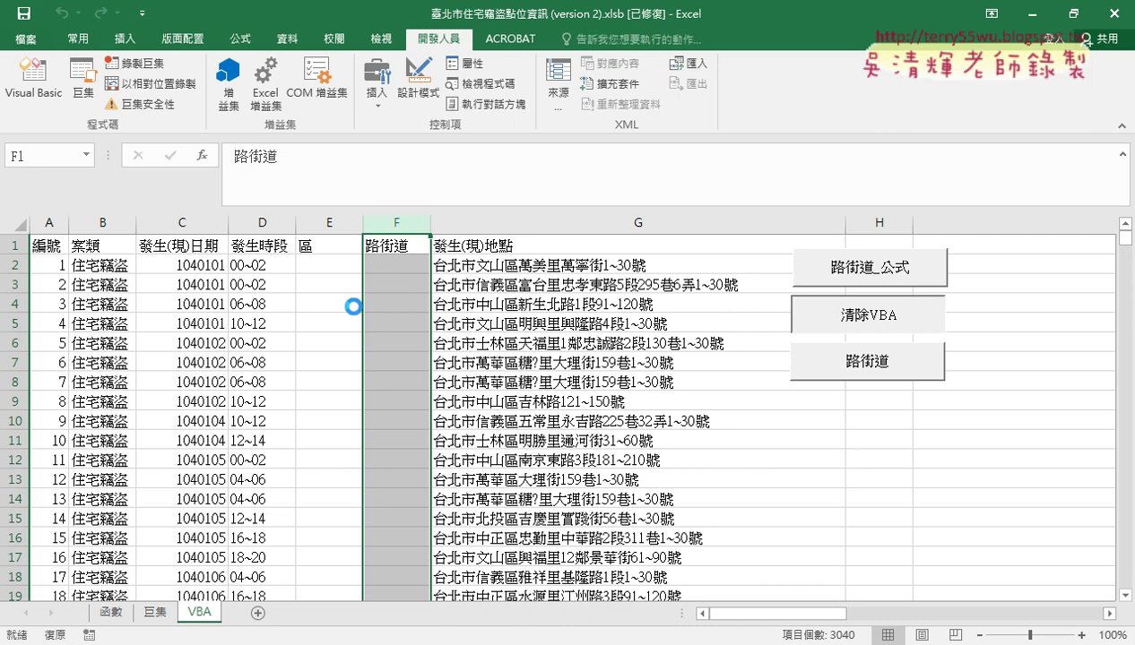
pyautogui.click(877, 370)
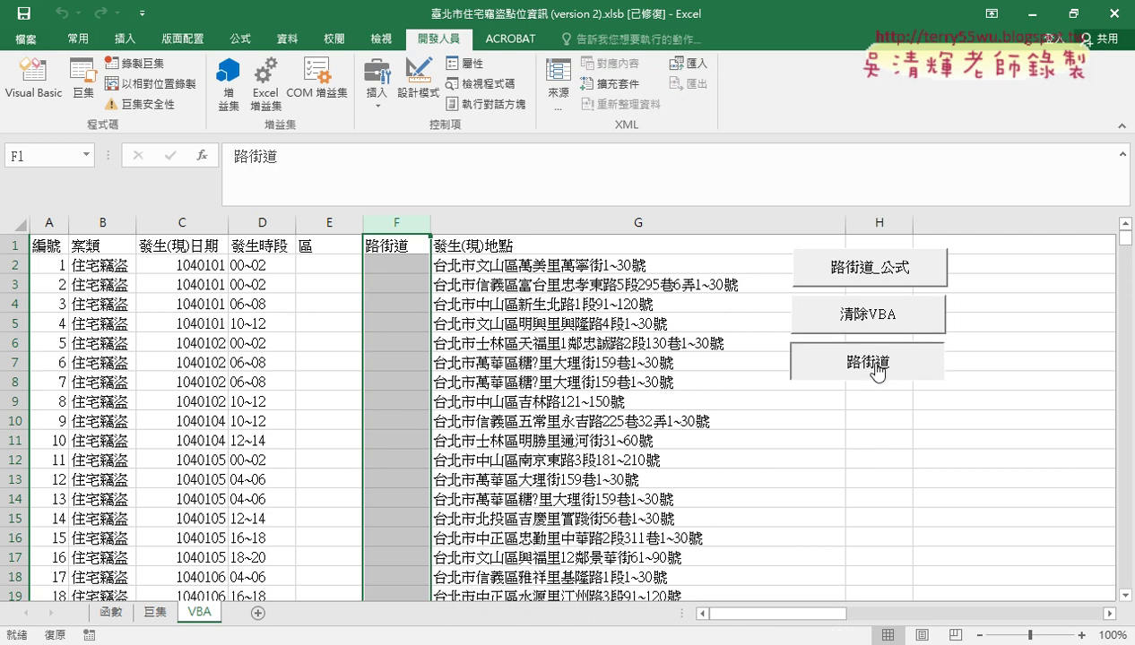
# - Check the 區 and 路街道 results in E2 and F2, then browse the 函數 and 巨集 sheets back to VBA
pyautogui.click(317, 264)
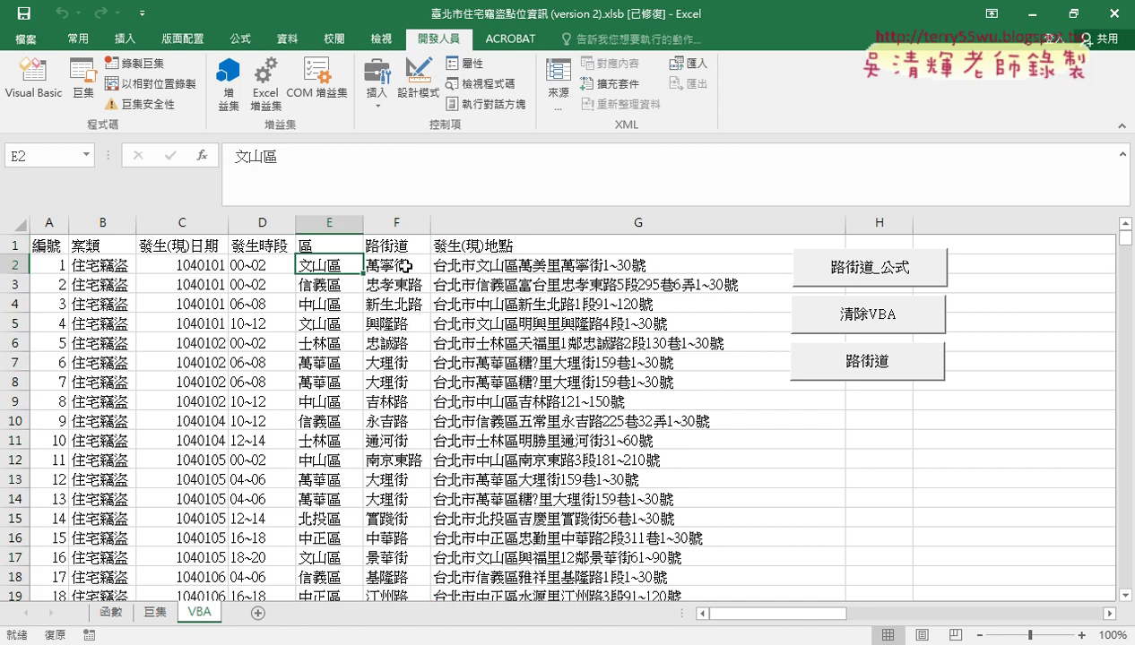
pyautogui.click(401, 264)
pyautogui.click(317, 264)
pyautogui.click(395, 261)
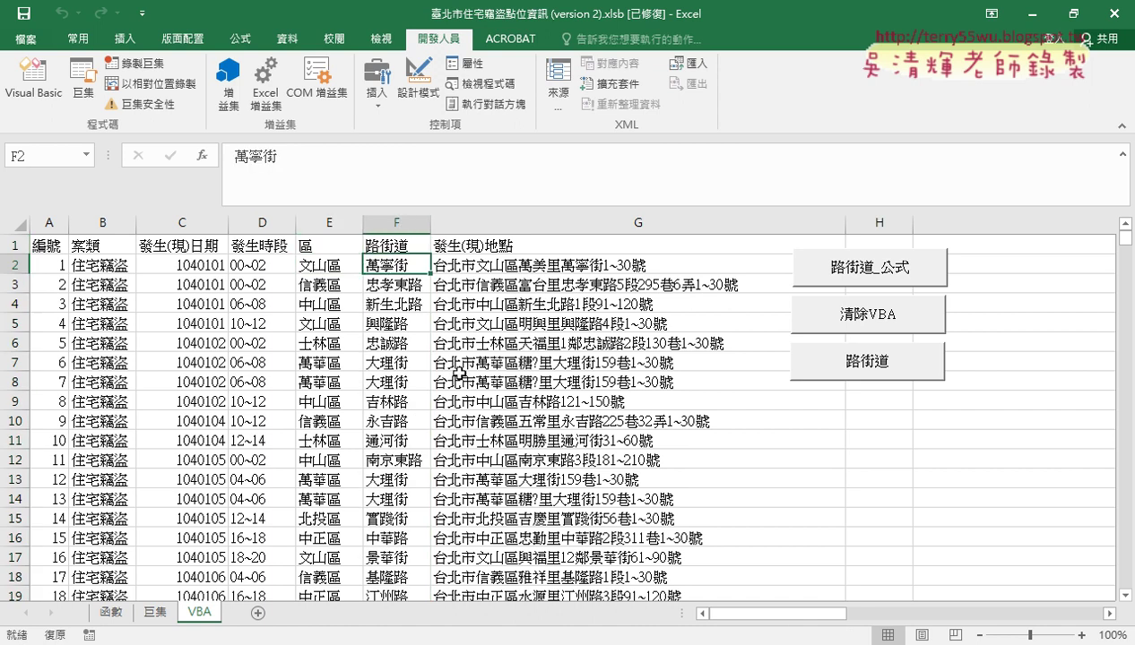
pyautogui.click(111, 612)
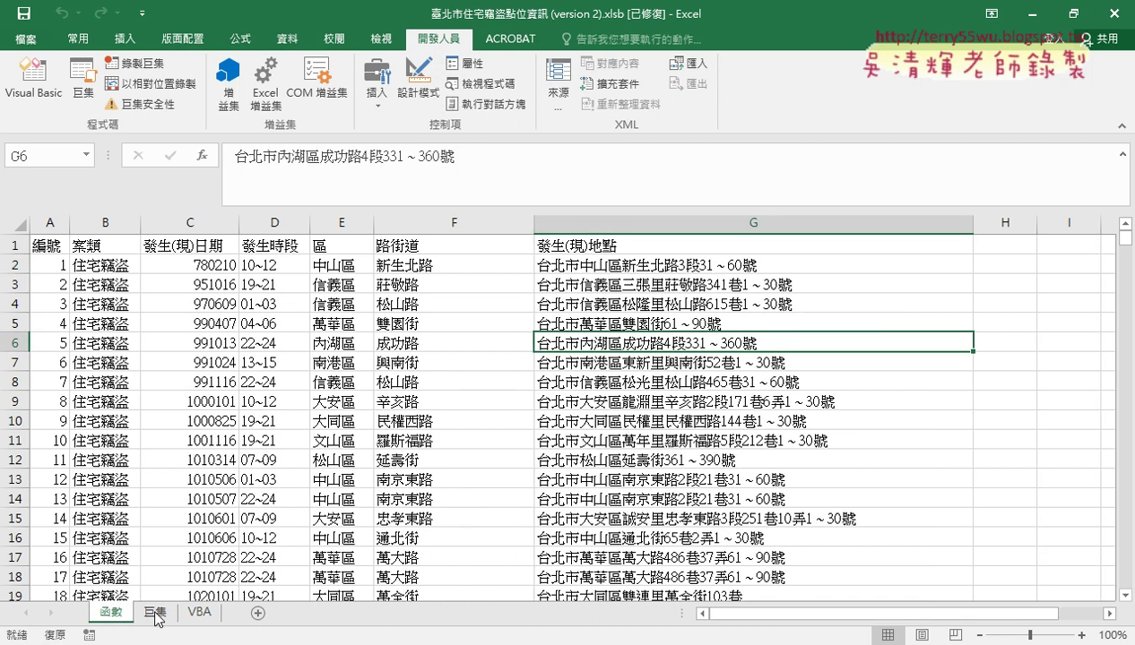
pyautogui.click(156, 614)
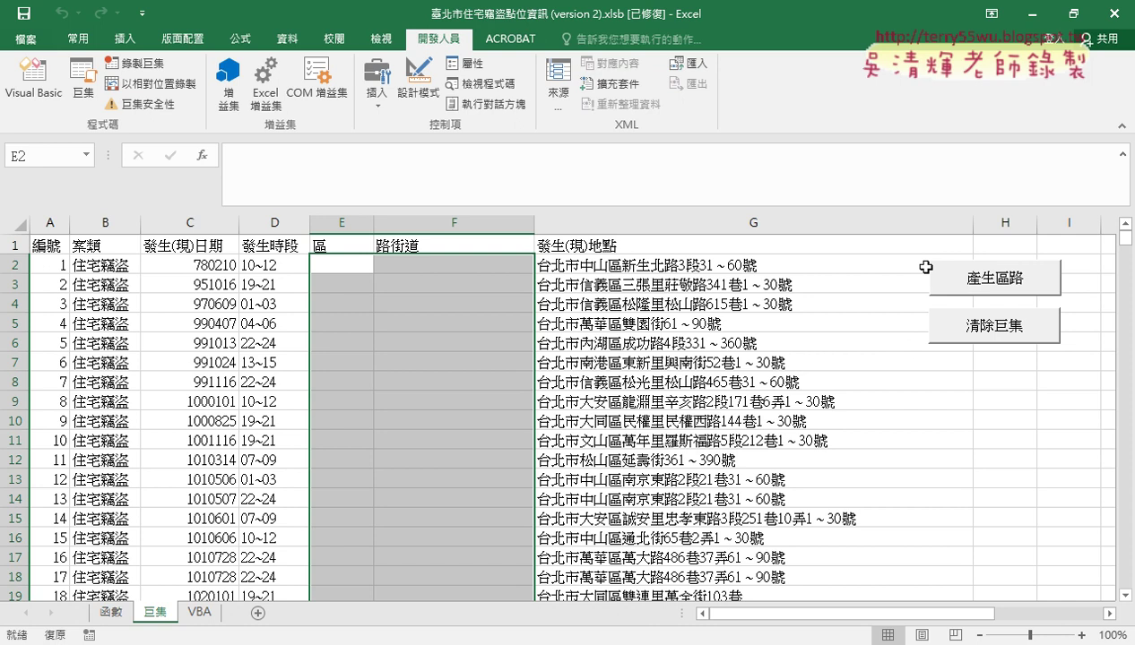
pyautogui.click(199, 615)
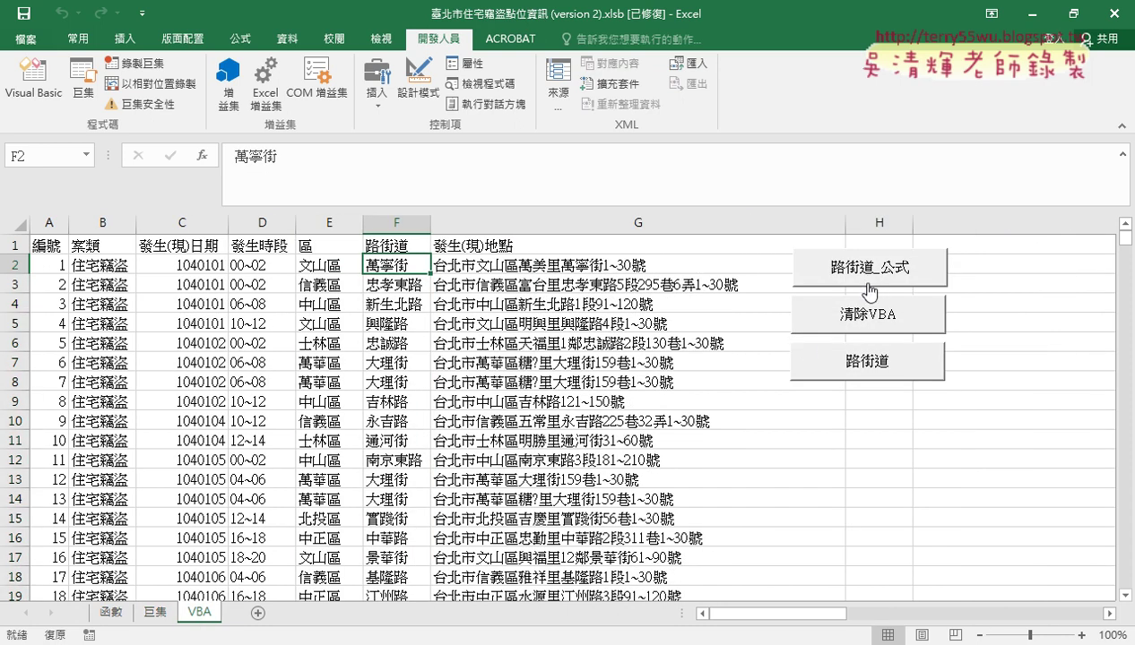
pyautogui.hotkey('alt', 'Tab')
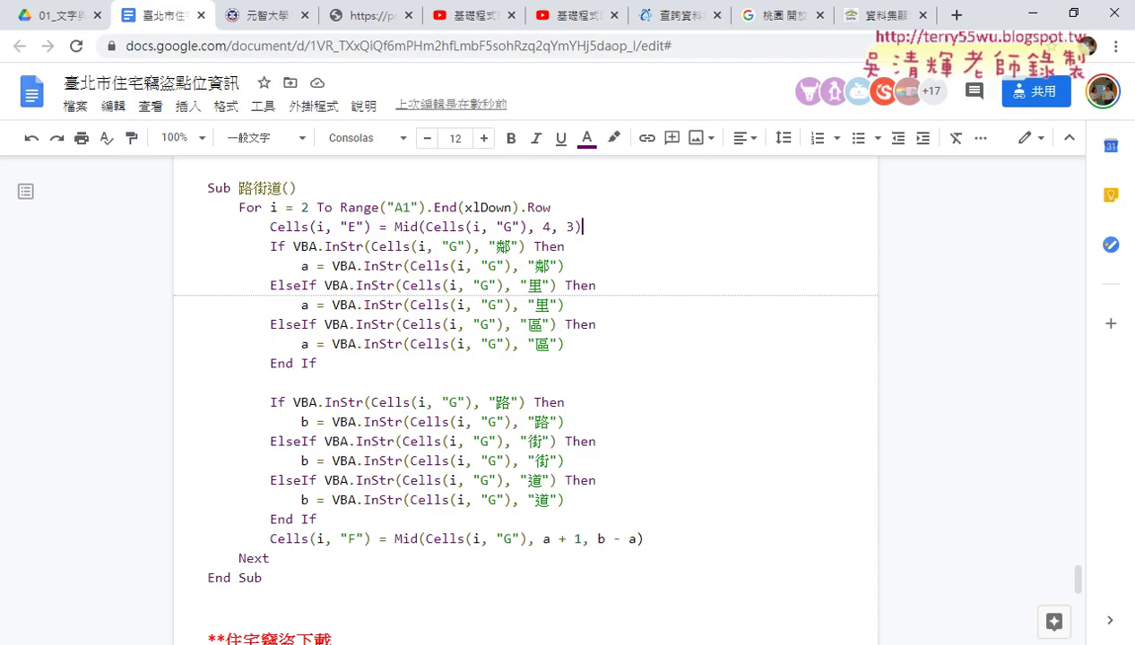
pyautogui.scroll(4, 538, 461)
pyautogui.scroll(2, 544, 461)
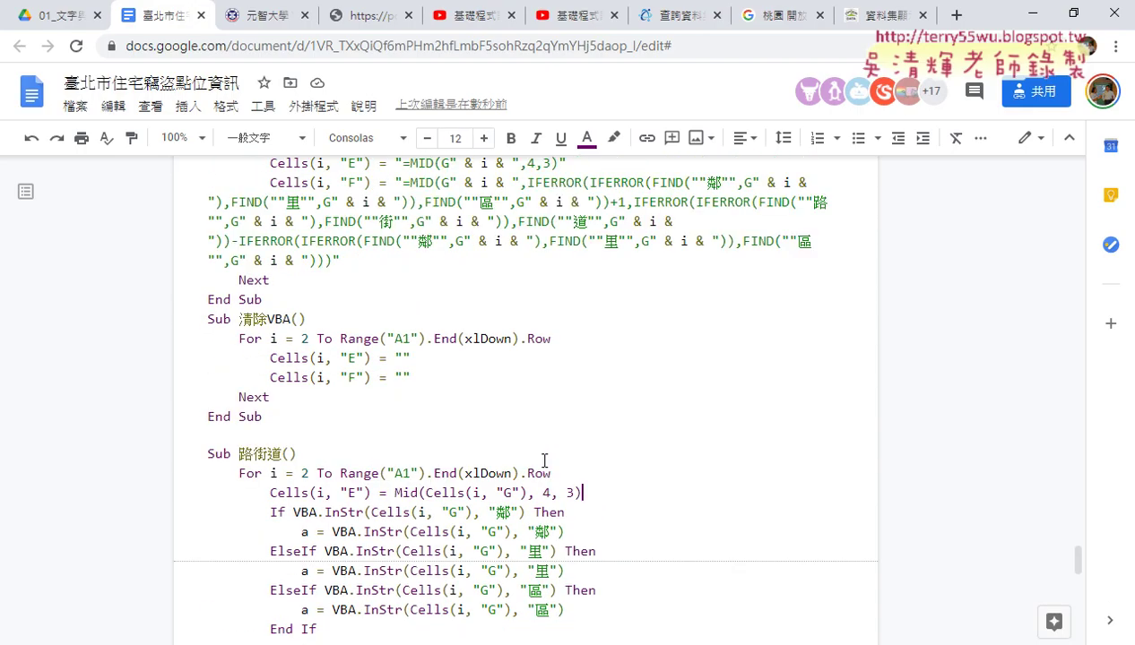
pyautogui.scroll(3, 619, 453)
pyautogui.scroll(1, 619, 454)
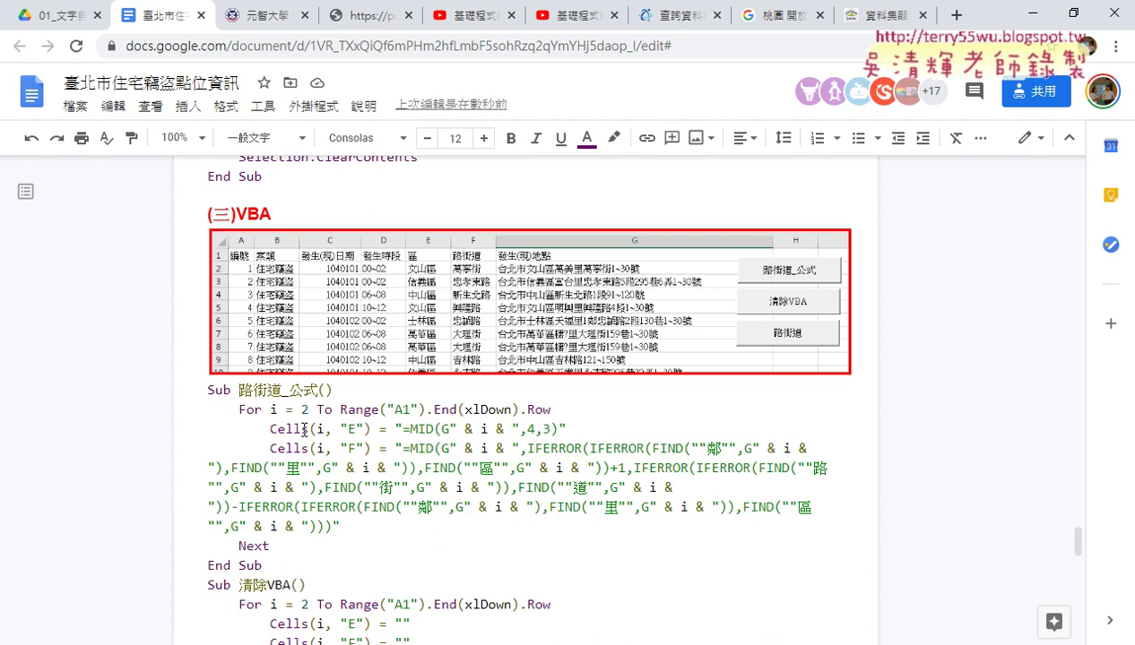
pyautogui.scroll(-1, 239, 512)
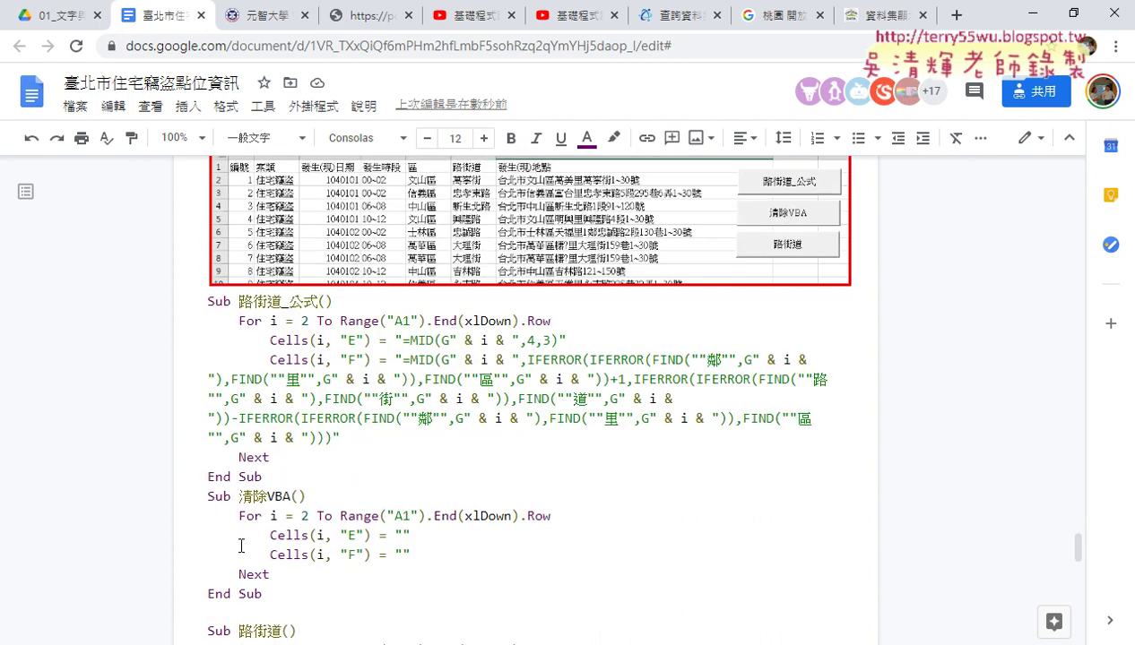
pyautogui.scroll(-3, 731, 406)
pyautogui.scroll(-1, 717, 399)
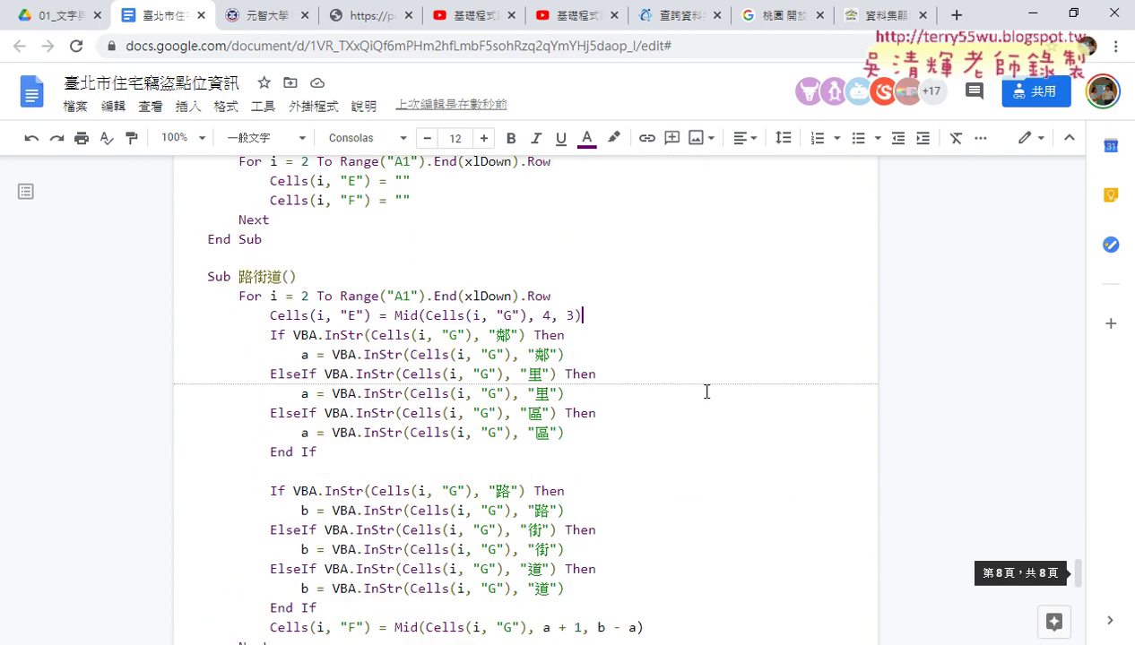
pyautogui.scroll(-1, 618, 350)
pyautogui.scroll(-1, 629, 430)
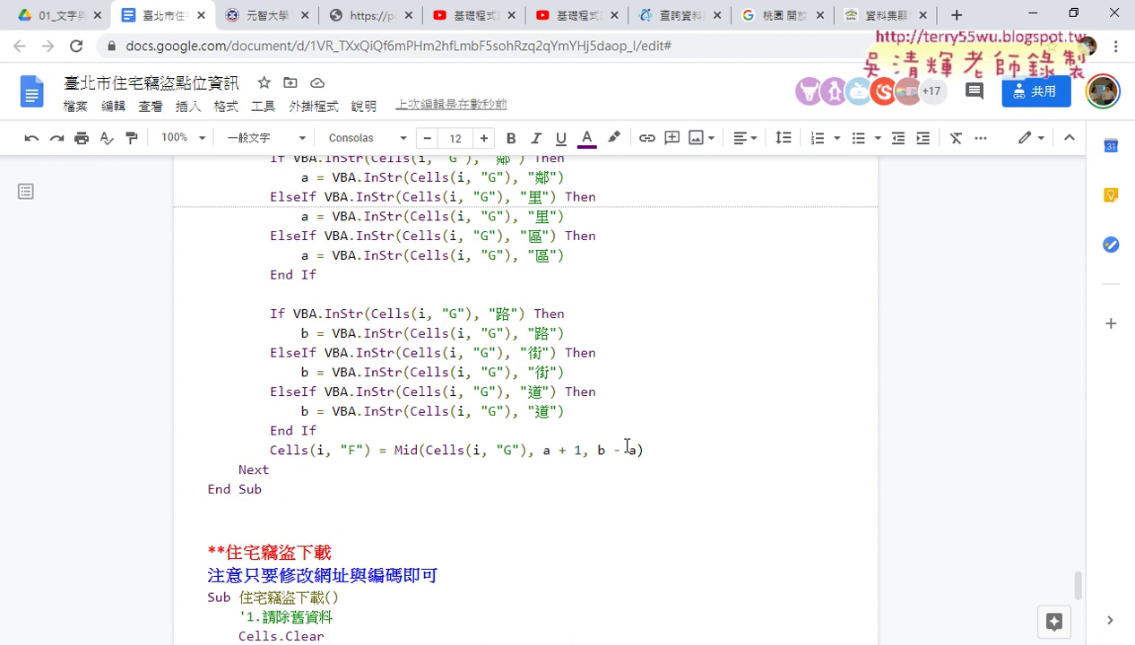